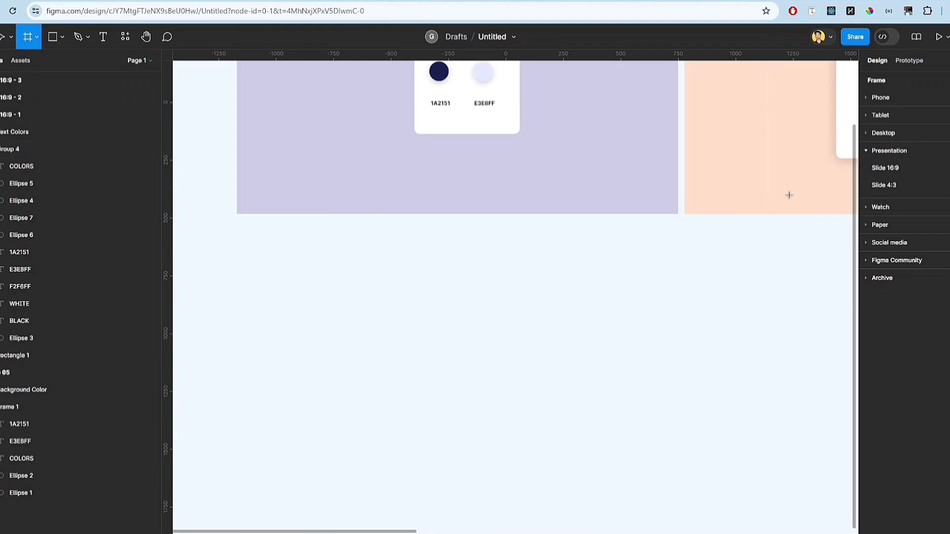
Add a Slide 16:9 presentation frame of 1920 × 1080 and place it beneath the Background Color frame
left_click(886, 168)
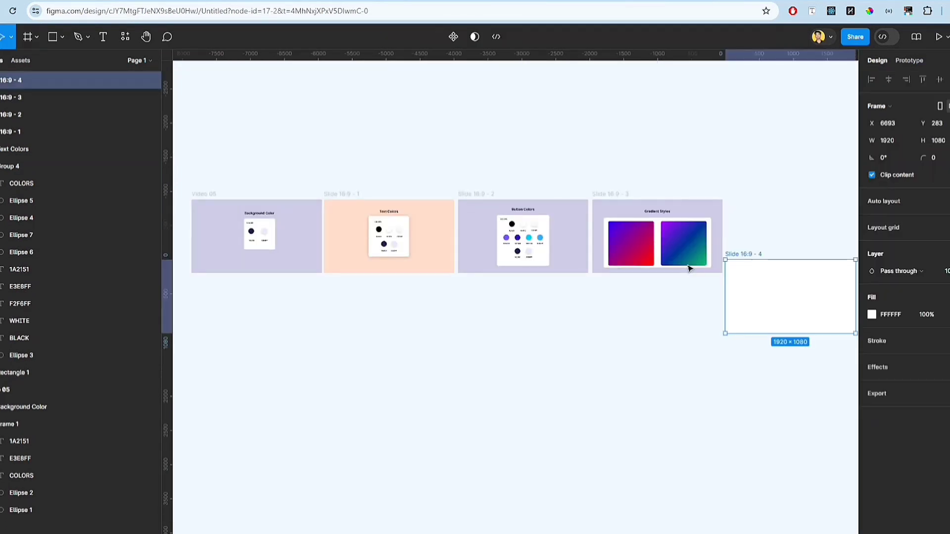
left_click_drag(735, 286, 219, 297)
scroll(220, 297, "up", 5)
scroll(220, 298, "up", 3)
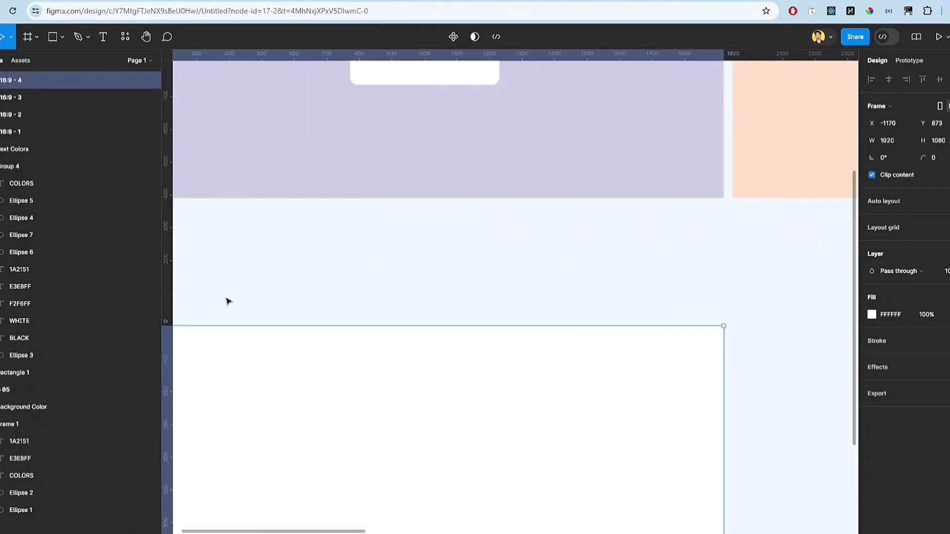
Examine the two color swatches and their hex codes in the Background Color frame
scroll(291, 314, "up", 3)
scroll(386, 312, "down", 3)
scroll(393, 312, "down", 3)
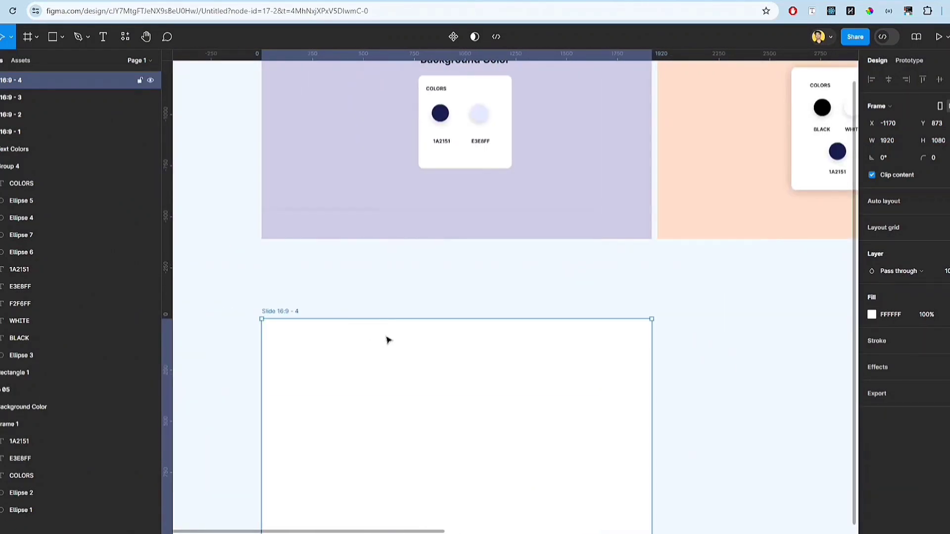
scroll(421, 297, "up", 3)
scroll(442, 242, "up", 2)
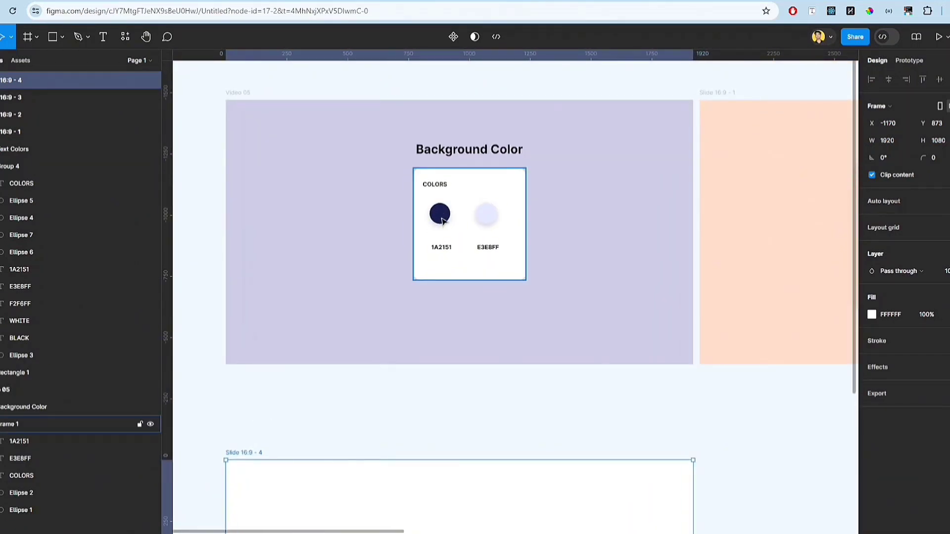
scroll(440, 213, "up", 5)
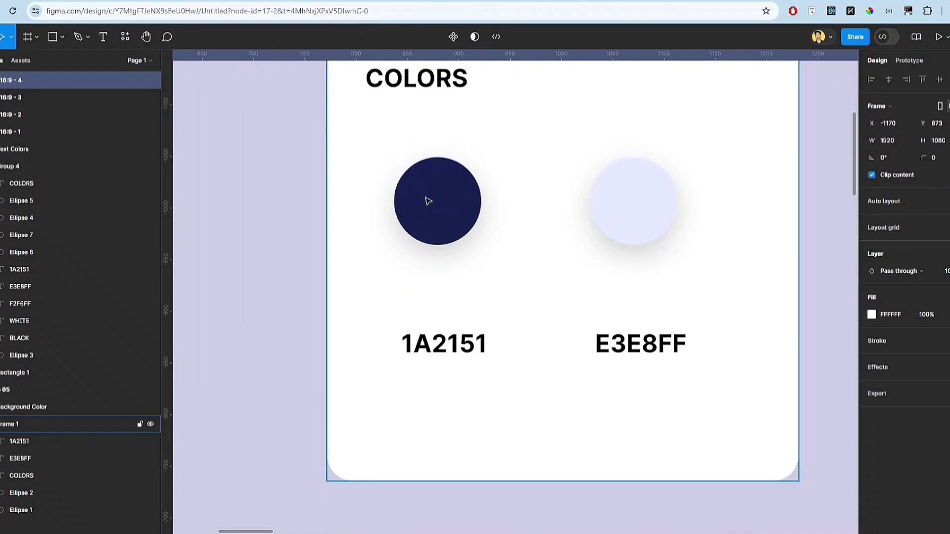
scroll(428, 201, "down", 5)
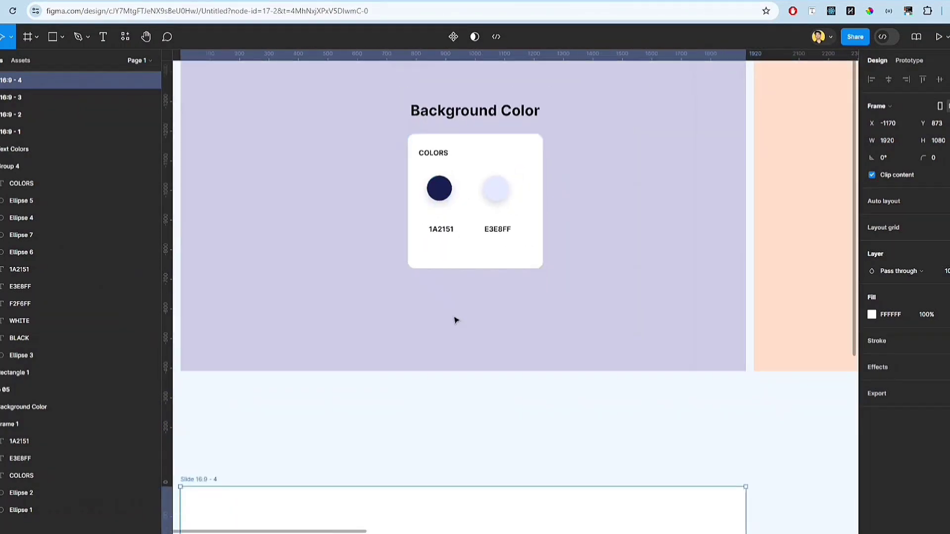
scroll(346, 362, "down", 2)
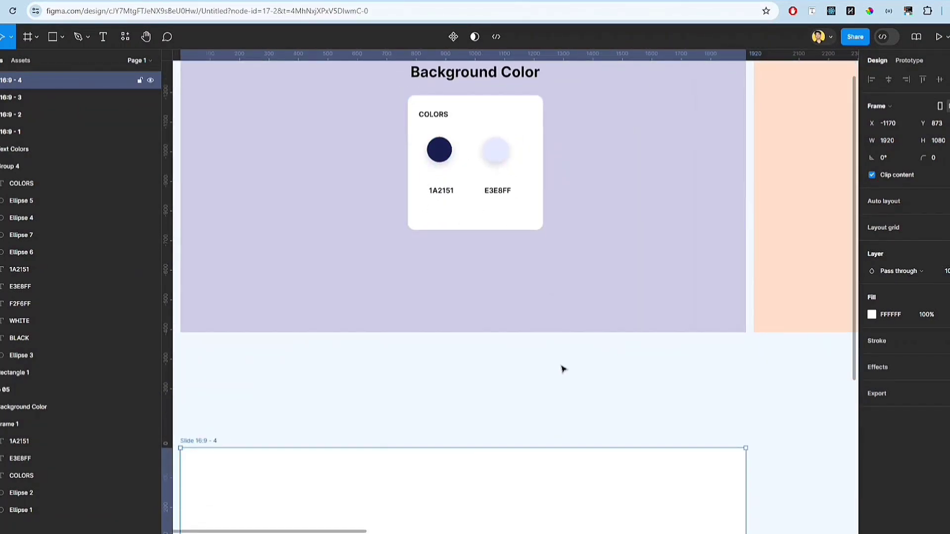
scroll(236, 439, "down", 2)
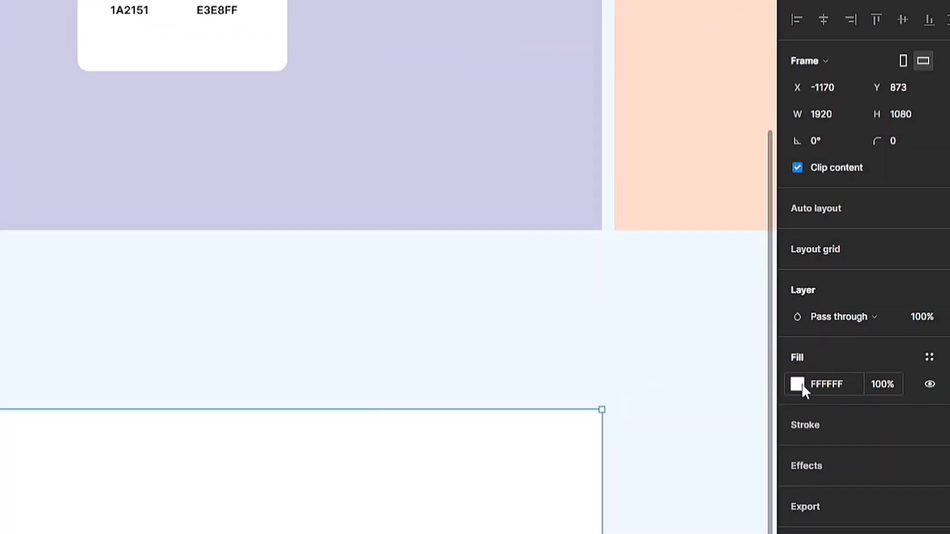
Set the new slide frame's fill to the dark blue custom color 091A2A
left_click(946, 57)
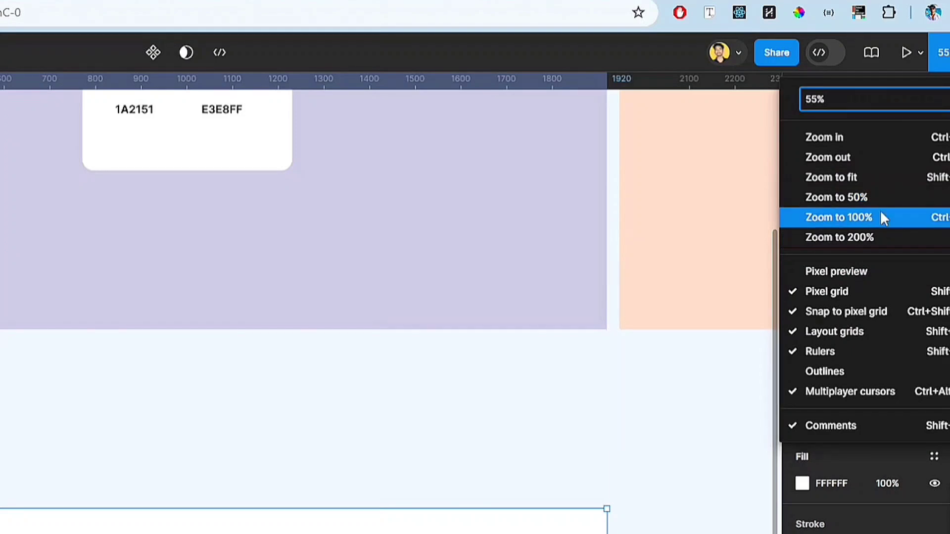
left_click(883, 213)
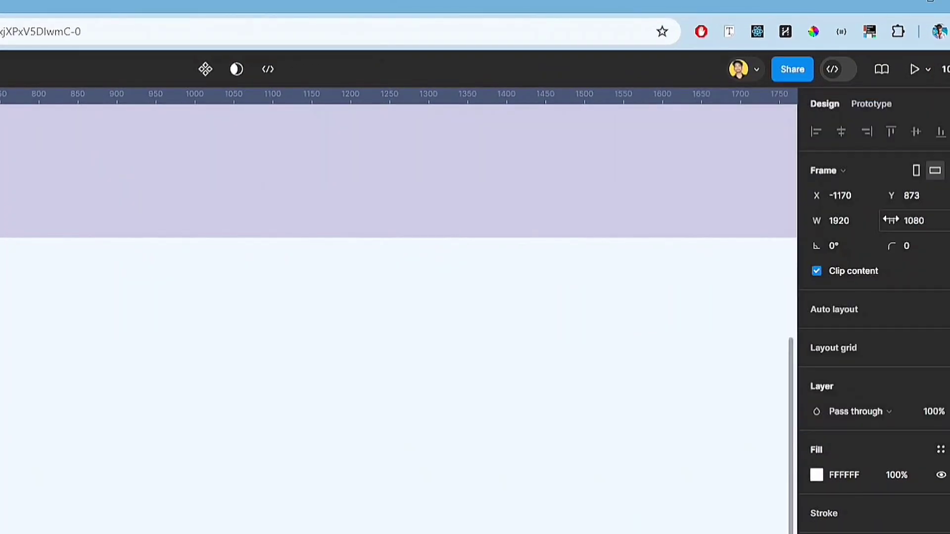
left_click(945, 70)
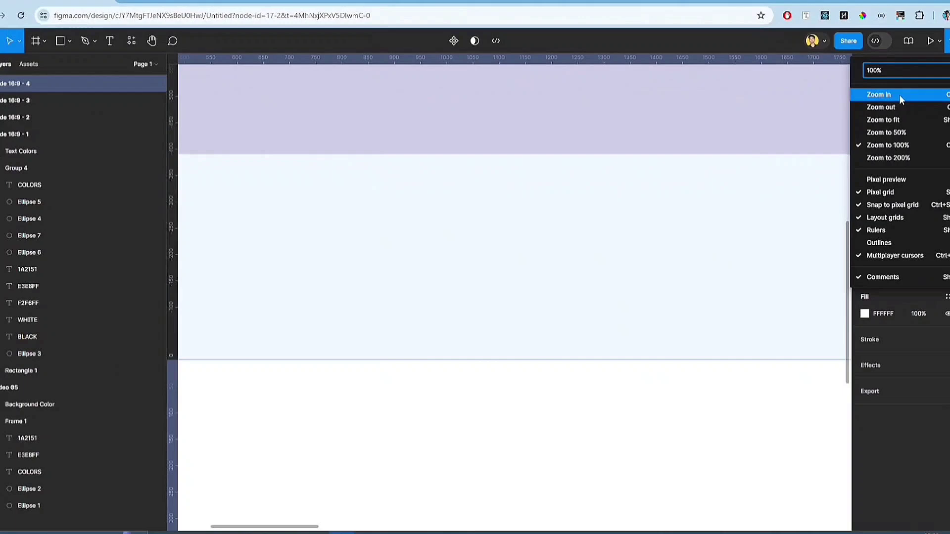
left_click(863, 149)
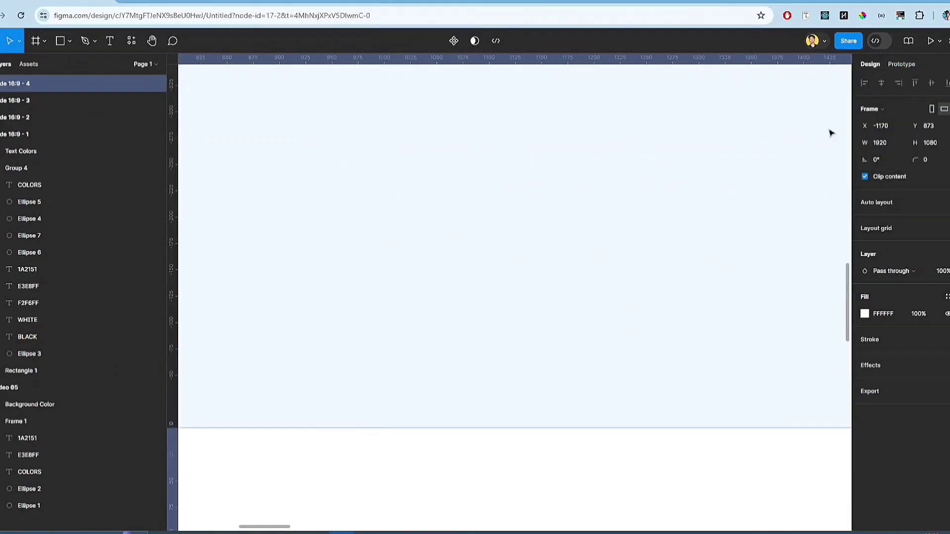
scroll(740, 190, "down", 5)
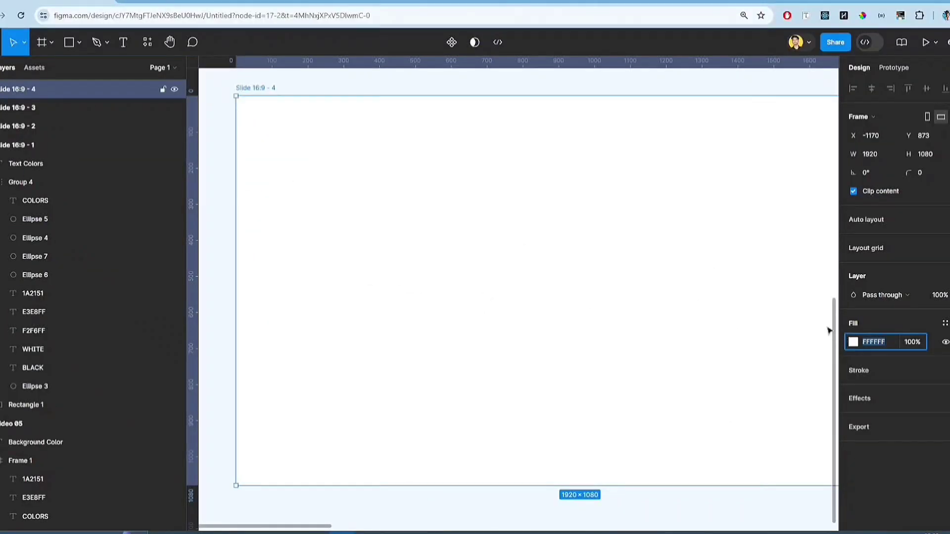
left_click(852, 342)
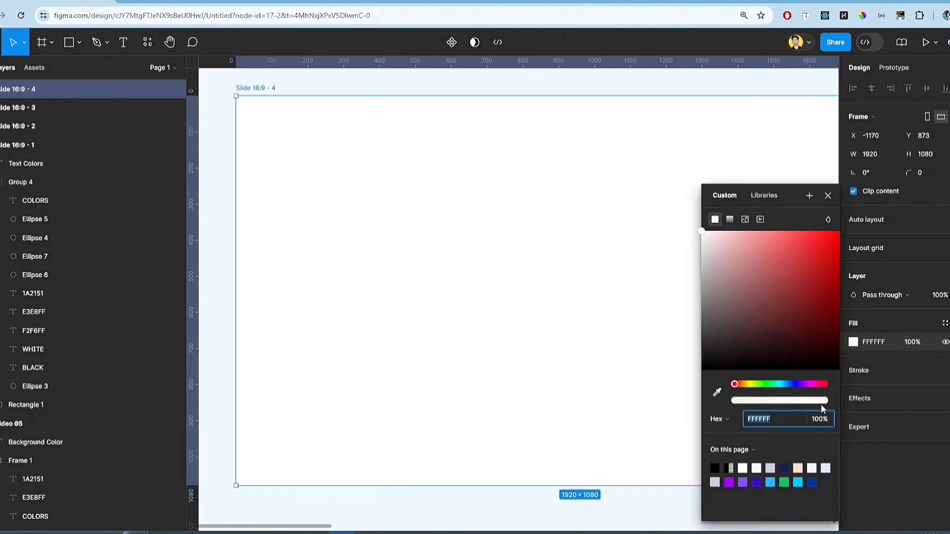
left_click_drag(765, 389, 789, 389)
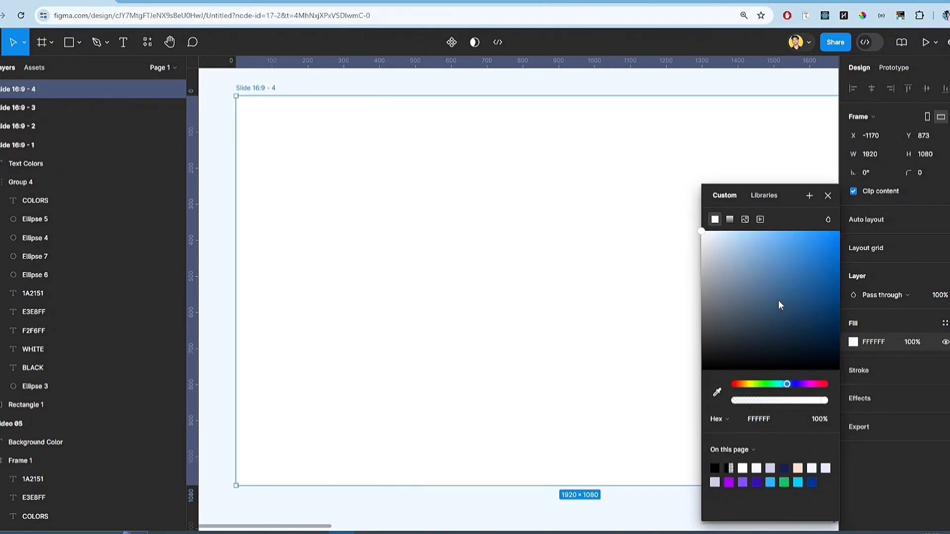
left_click_drag(781, 306, 812, 352)
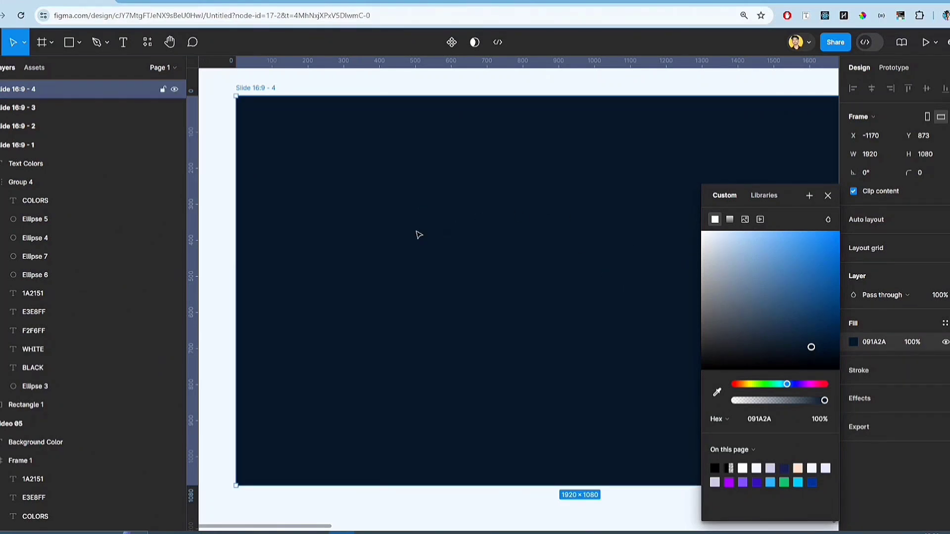
left_click(221, 163)
Try to transfer the hex code of the dark Background Color swatch to the new frame's fill
scroll(513, 226, "down", 5)
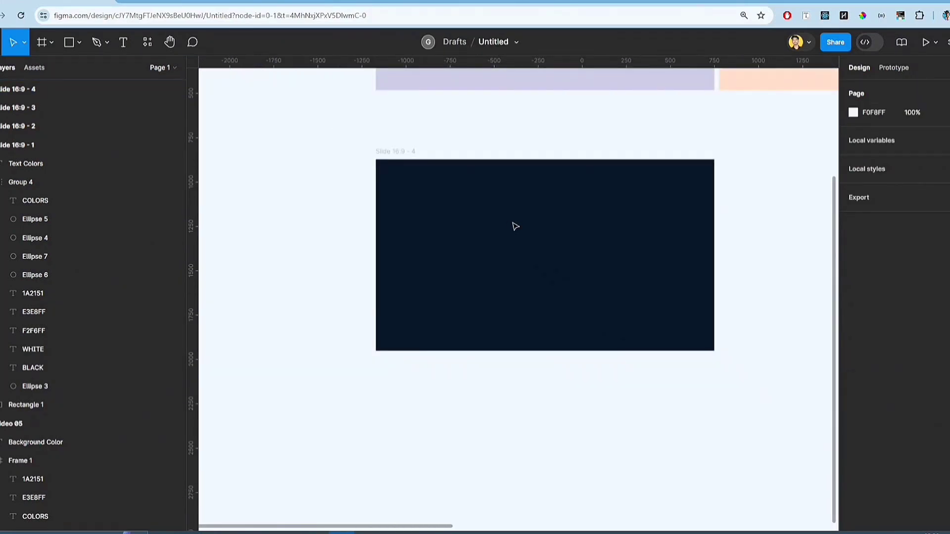
scroll(522, 174, "down", 5)
scroll(558, 184, "up", 6)
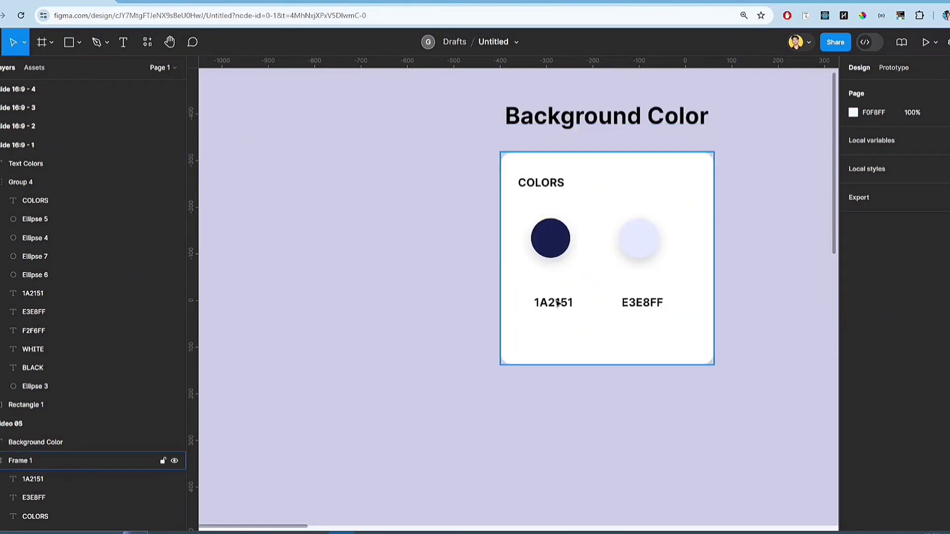
left_click(563, 239)
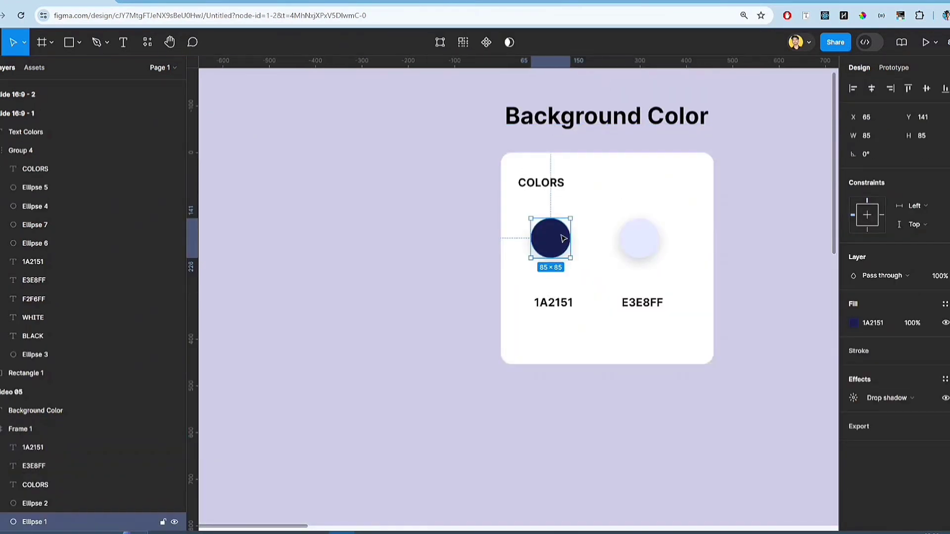
left_click(872, 323)
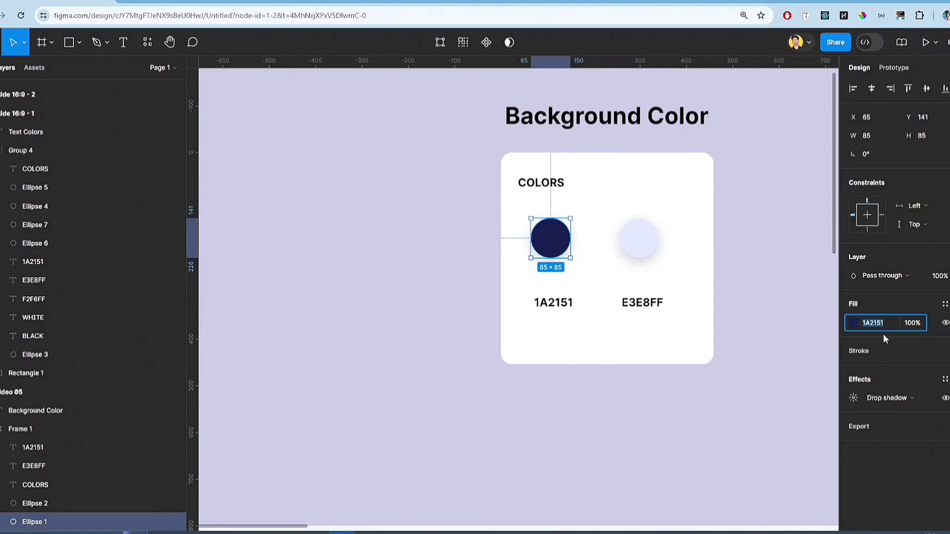
scroll(465, 319, "down", 9)
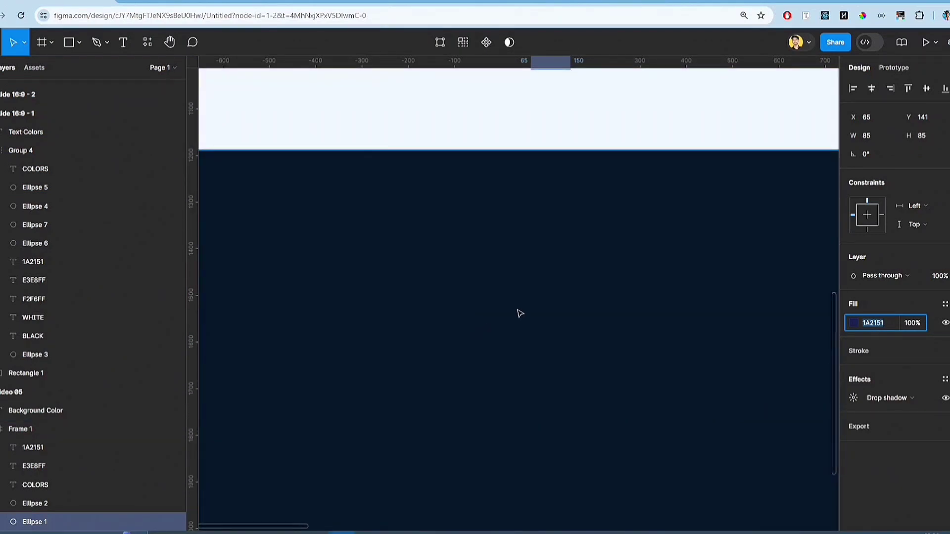
left_click(517, 311)
scroll(391, 277, "left", 3)
left_click(891, 341)
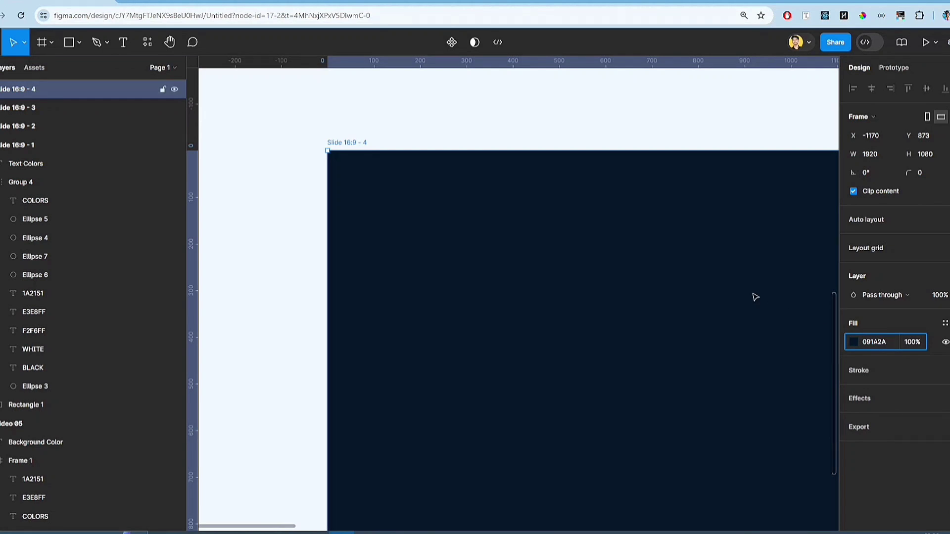
Copy the fill hex code 1A2151 from the dark swatch in the Background Color frame
scroll(753, 297, "up", 10)
scroll(714, 263, "up", 3)
left_click(737, 272)
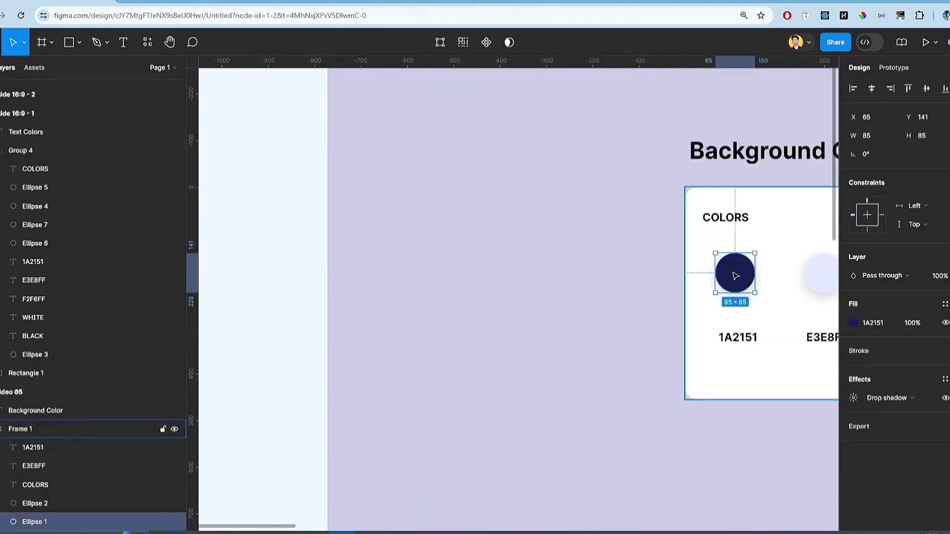
left_click(874, 322)
key("ctrl+c")
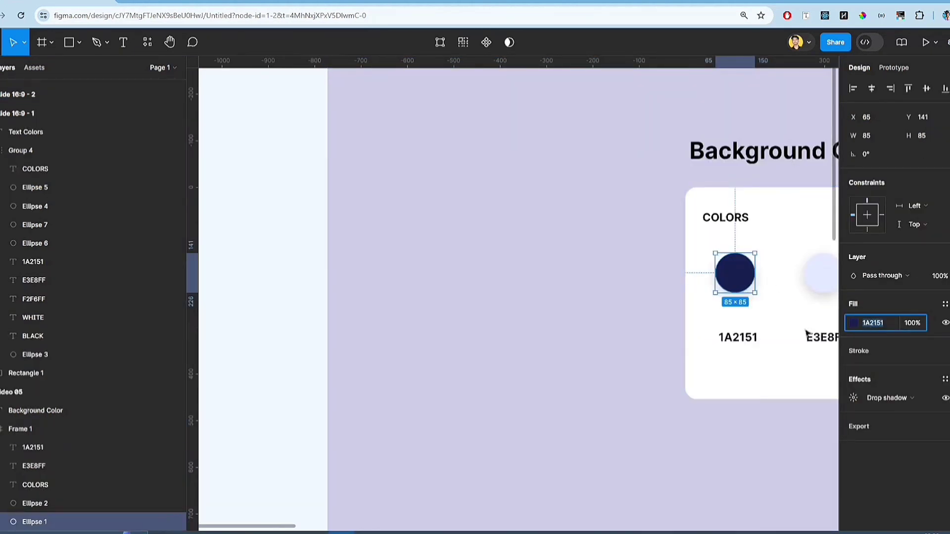
Paste the copied hex code 1A2151 as the new slide frame's fill
scroll(626, 301, "down", 10)
left_click(528, 306)
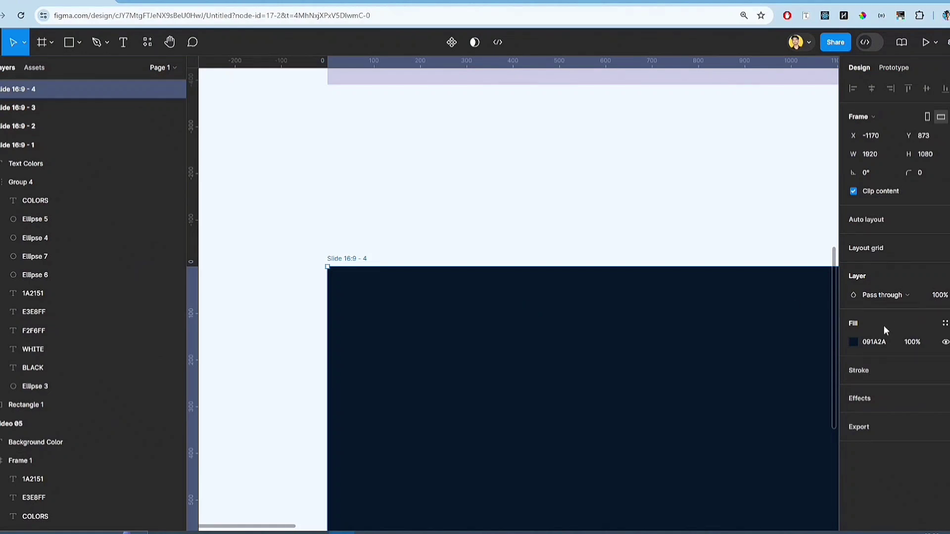
left_click(881, 341)
key("ctrl+v")
key("Return")
scroll(514, 314, "down", 5)
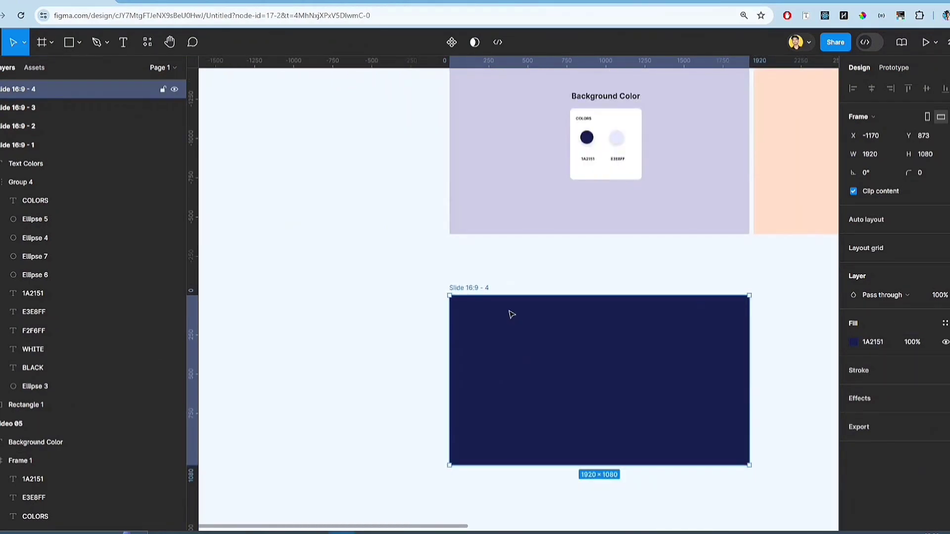
Undo the pasted fill and give the new slide frame the lighter blue fill 4B89C2
scroll(506, 312, "up", 5)
key("ctrl+z")
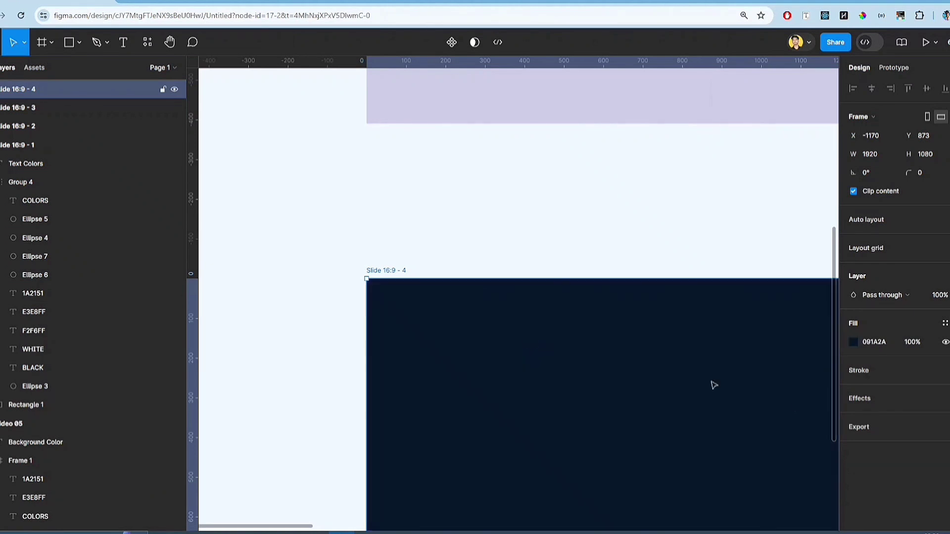
left_click(853, 342)
left_click(785, 263)
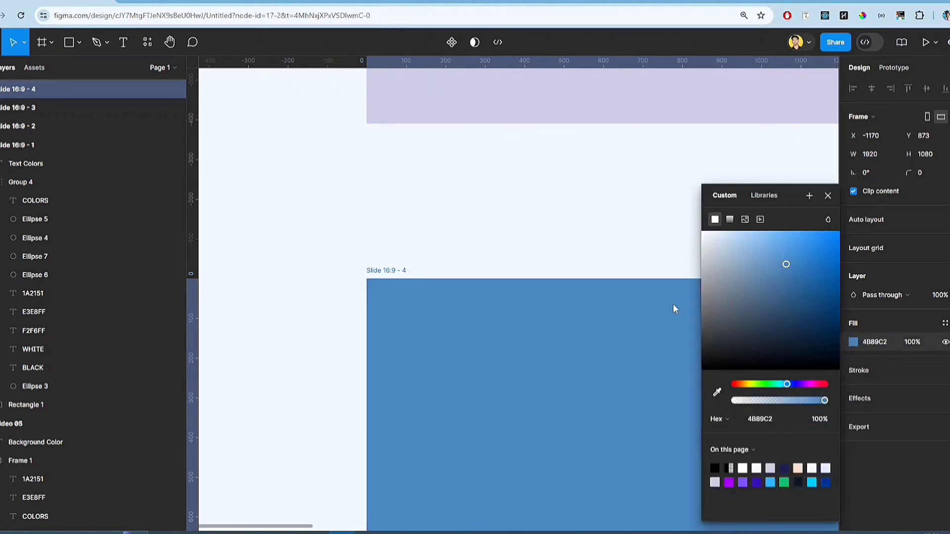
left_click(346, 290)
left_click(415, 279)
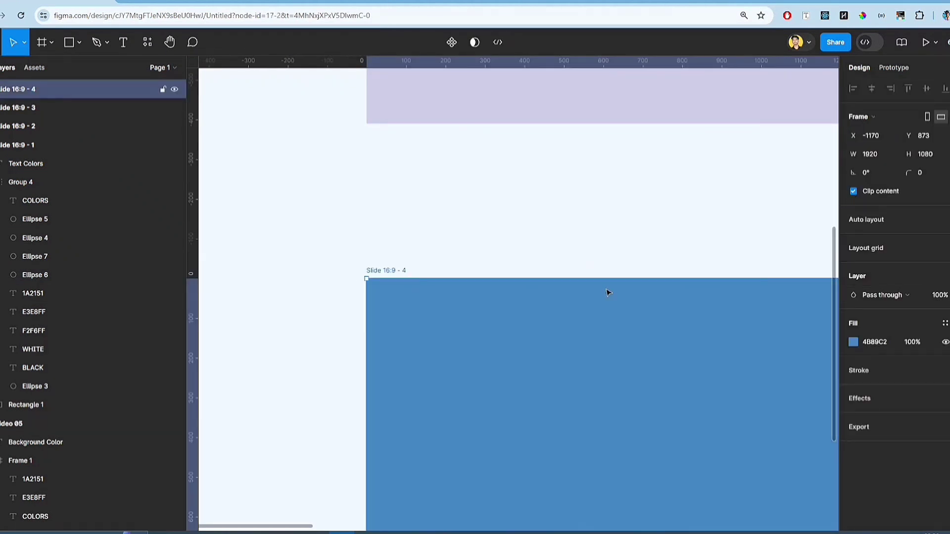
Sample the dark 1A2151 swatch with the eyedropper to fill the new slide frame, and deselect the frame
scroll(609, 292, "up", 5)
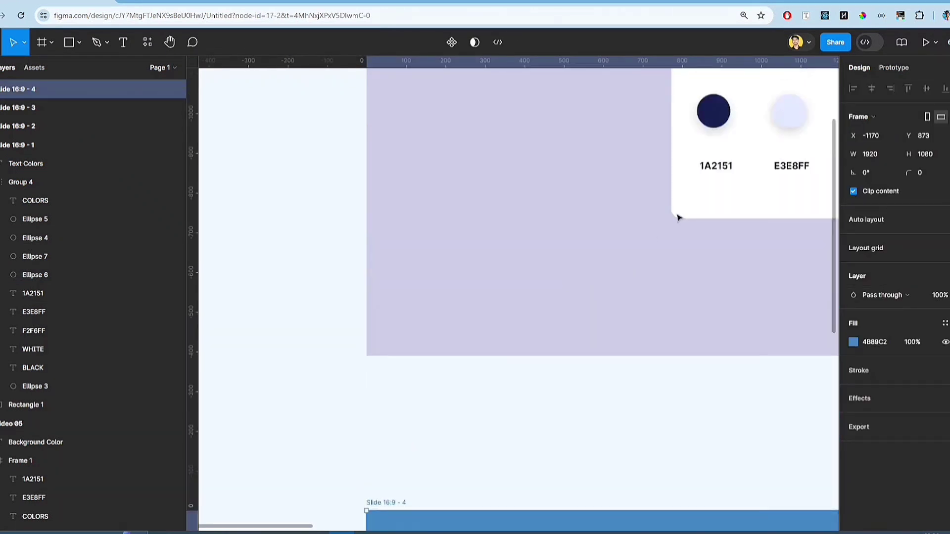
left_click(853, 342)
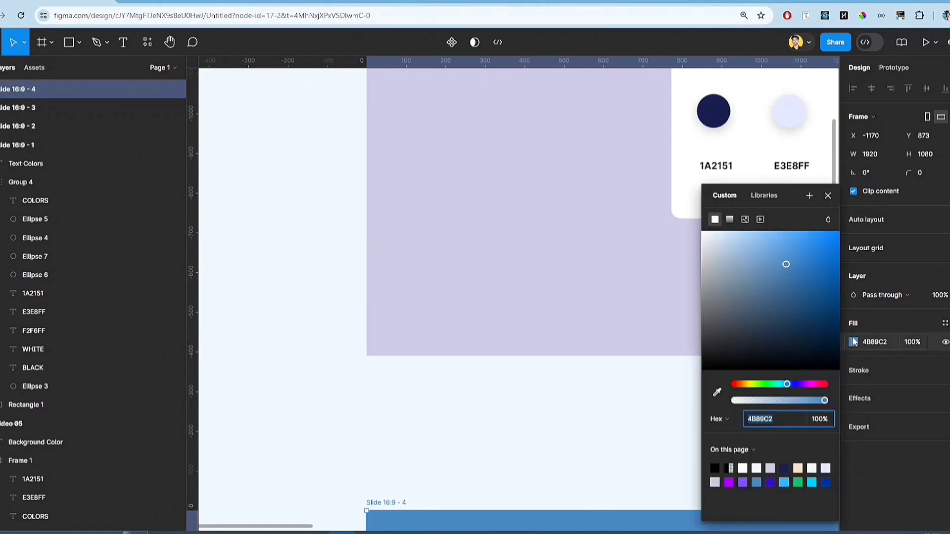
left_click(718, 395)
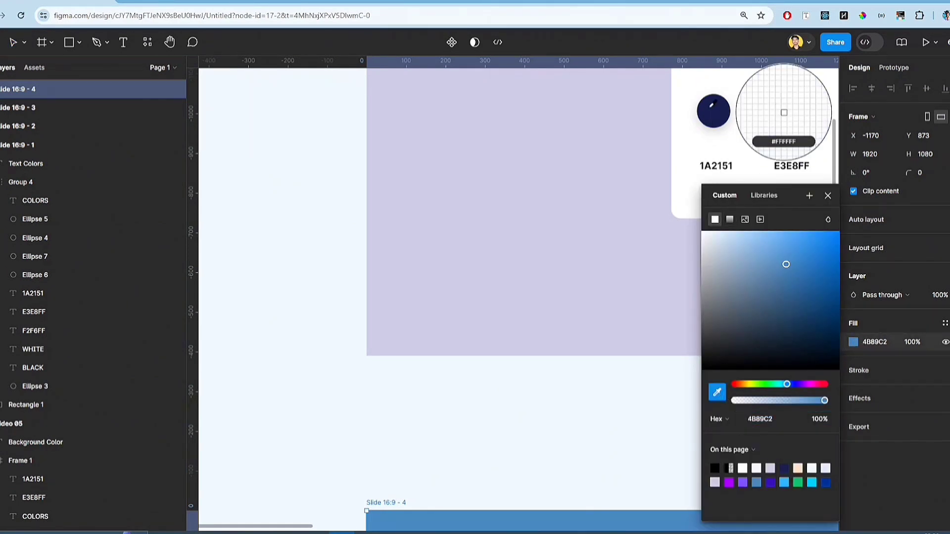
left_click(720, 110)
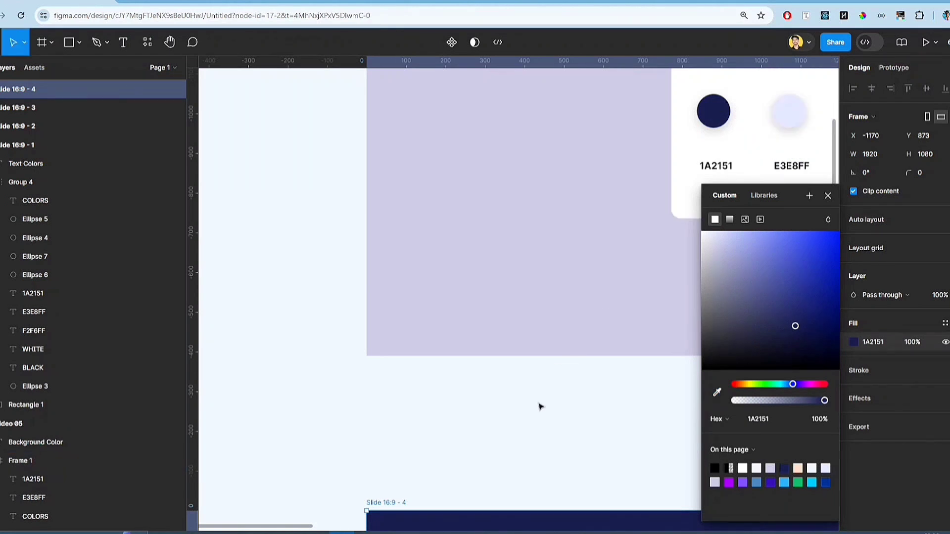
left_click(516, 428)
scroll(380, 395, "down", 5)
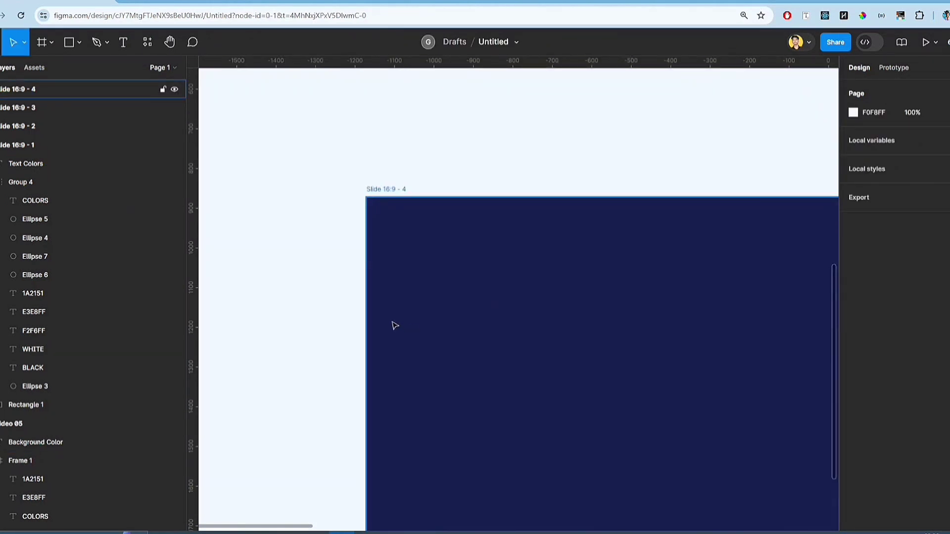
scroll(395, 325, "down", 5)
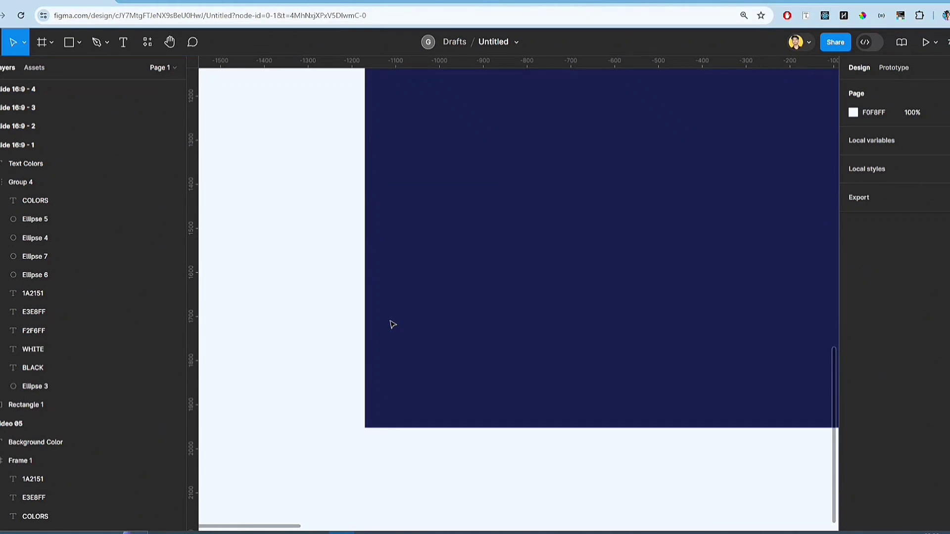
Create a color style named Background01 from the fill of the dark 1A2151 swatch in the Background Color frame
scroll(393, 324, "left", 3)
scroll(391, 327, "up", 5)
scroll(391, 328, "down", 2, "ctrl")
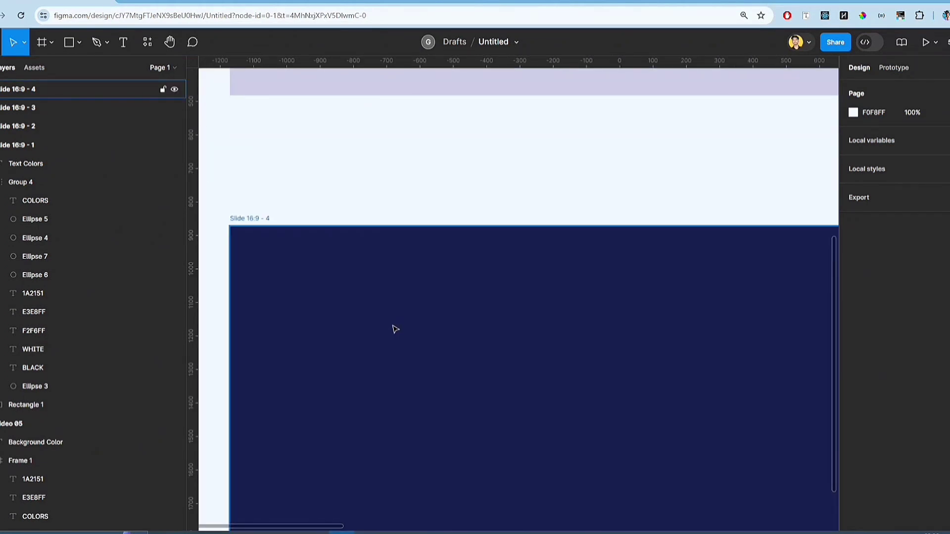
scroll(394, 329, "up", 5)
left_click(566, 206)
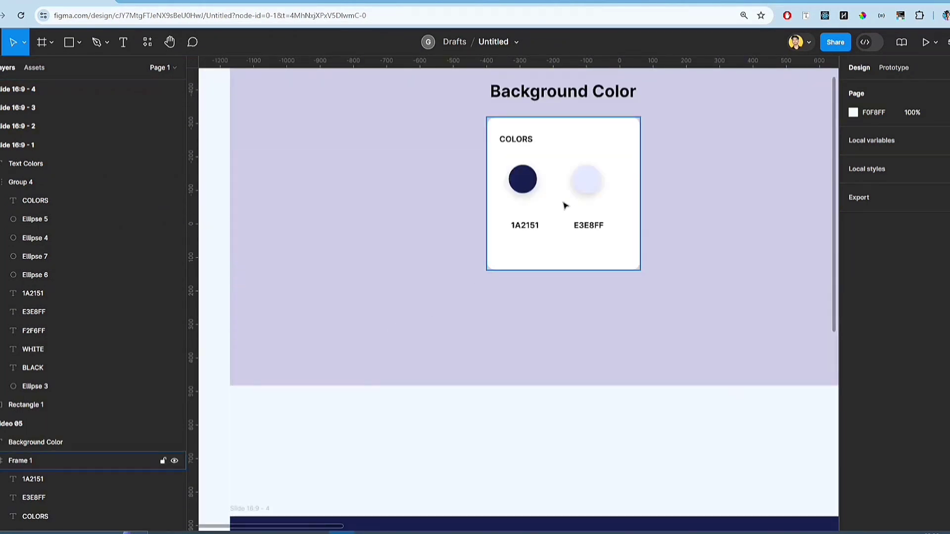
left_click(529, 188)
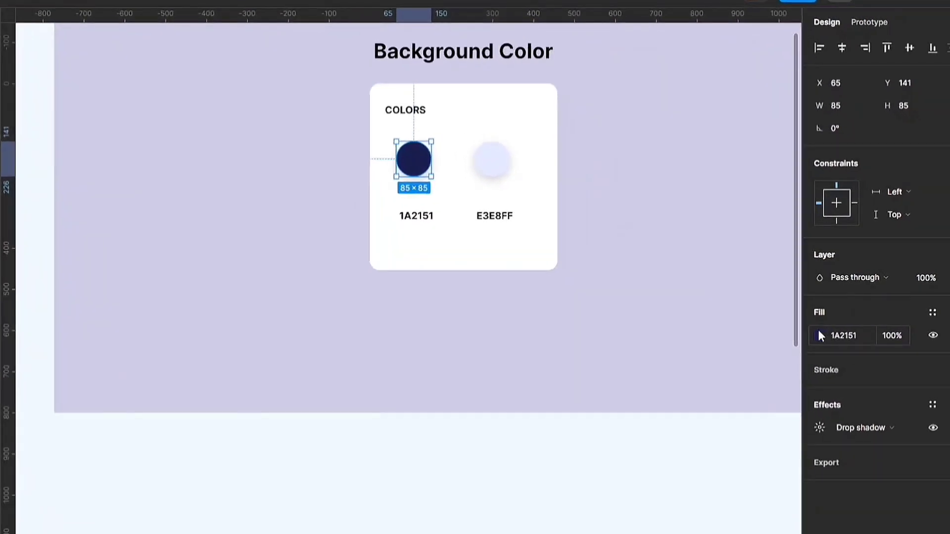
left_click(819, 335)
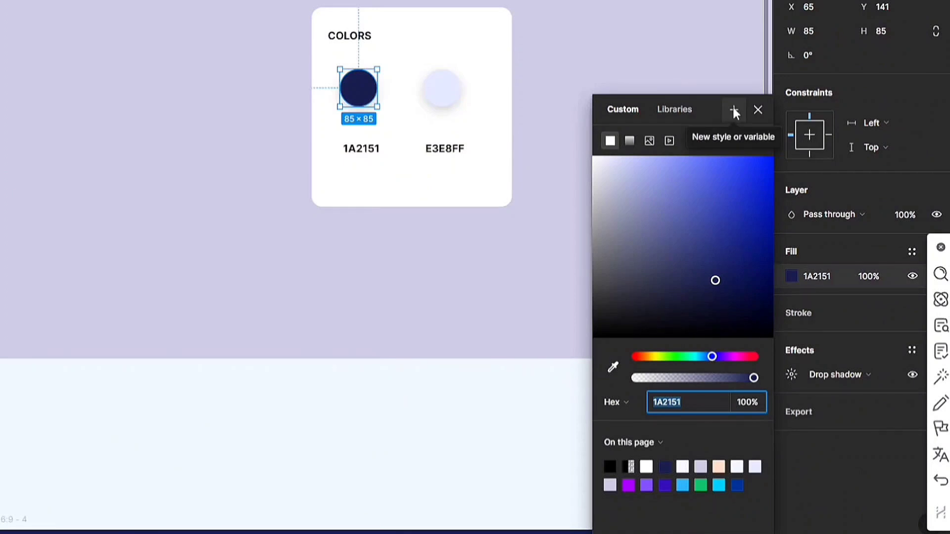
left_click(734, 110)
left_click(388, 111)
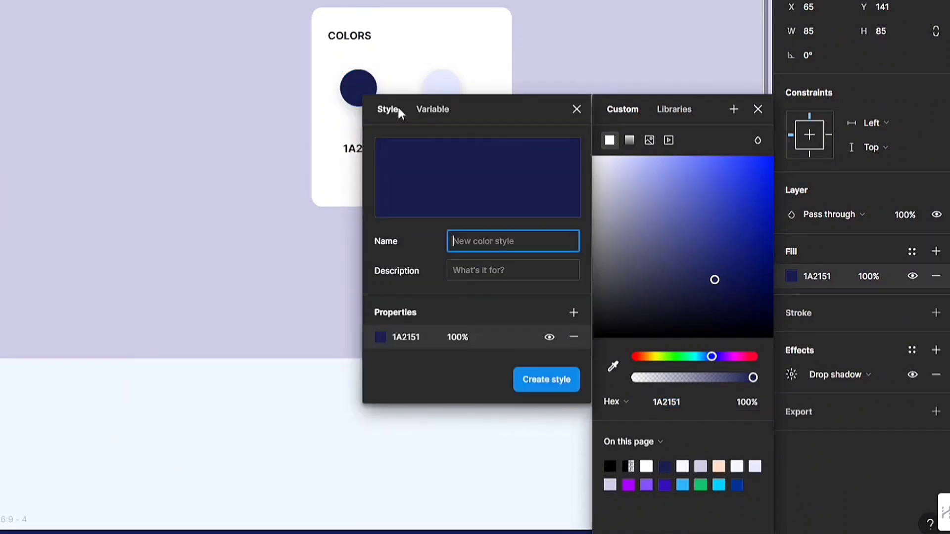
left_click(440, 111)
left_click(388, 110)
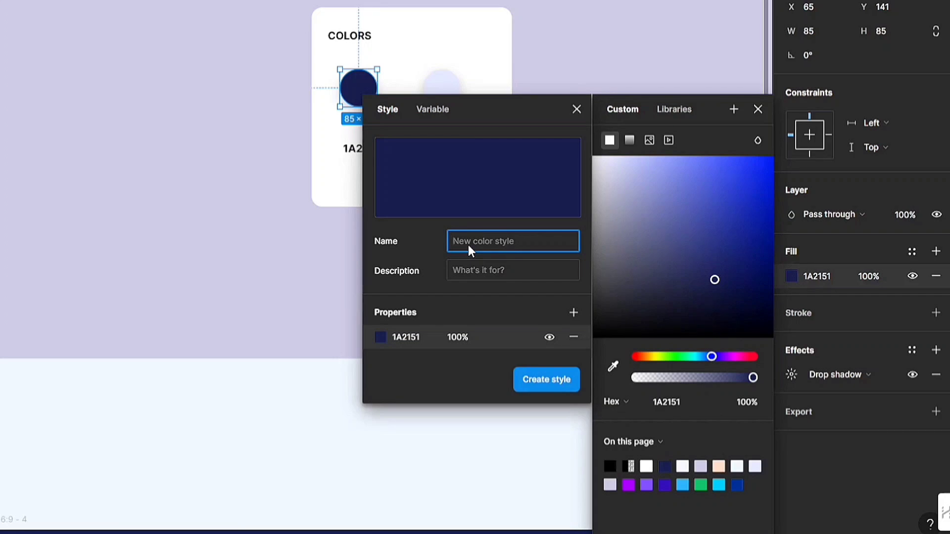
type("Background01")
left_click(539, 379)
Set the fill of the Slide 16:9 - 4 frame to green 56CC69 and deselect the frame
scroll(364, 333, "down", 5)
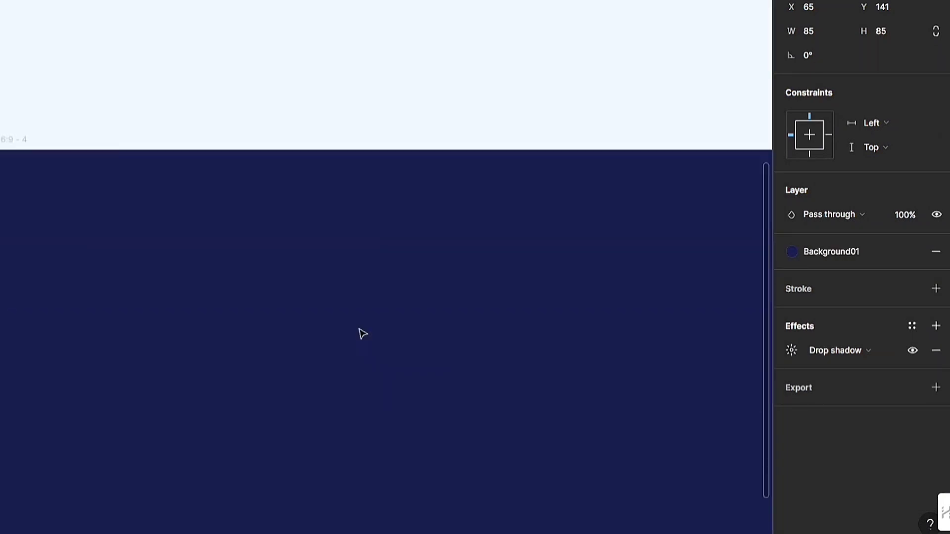
left_click(15, 161)
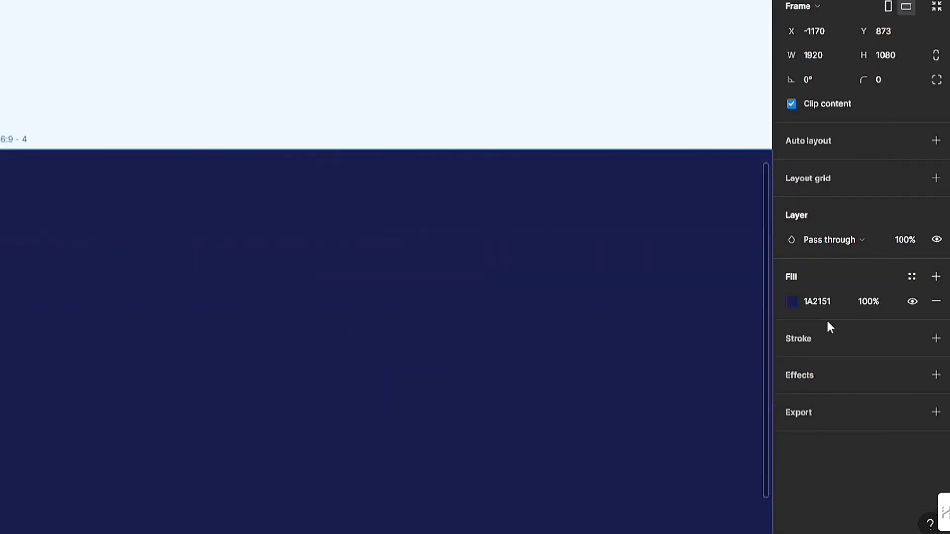
left_click(794, 301)
left_click_drag(682, 355, 661, 356)
left_click(697, 192)
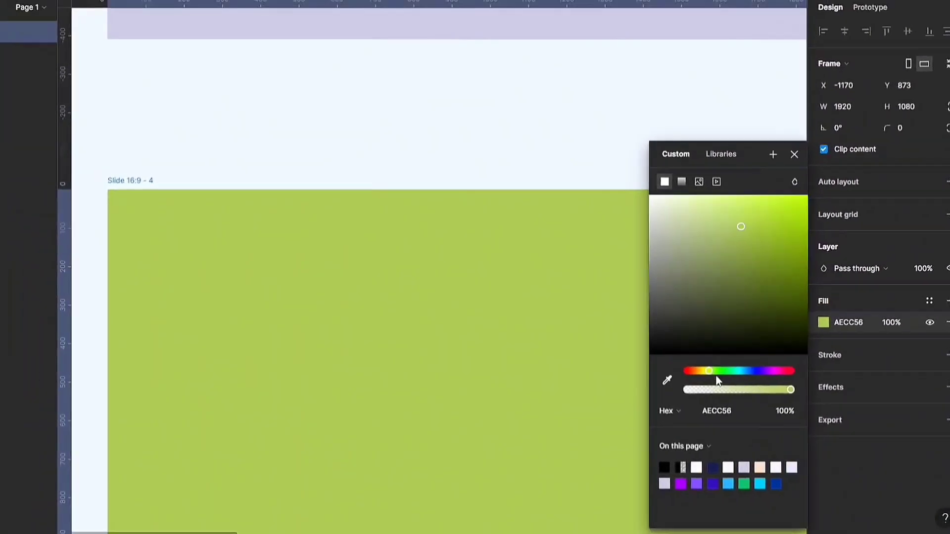
left_click_drag(716, 377, 723, 374)
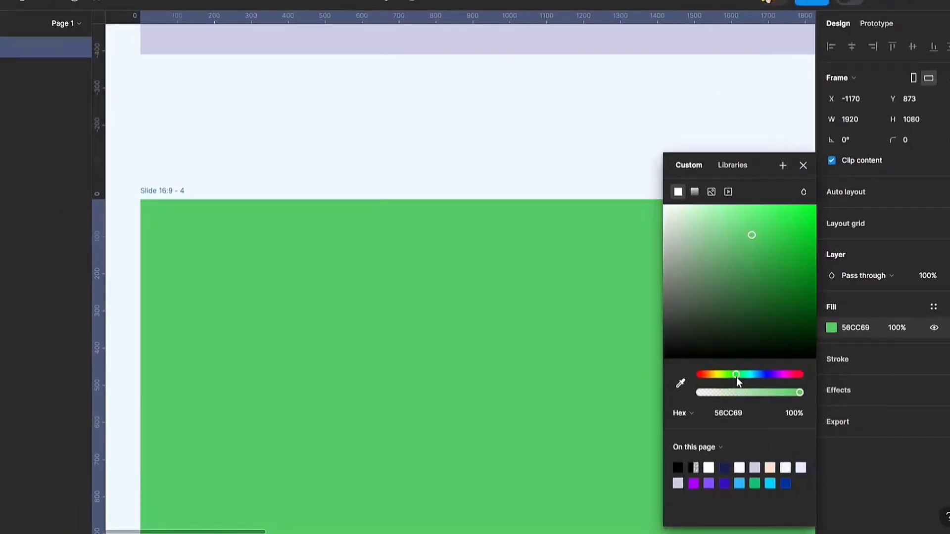
left_click(375, 144)
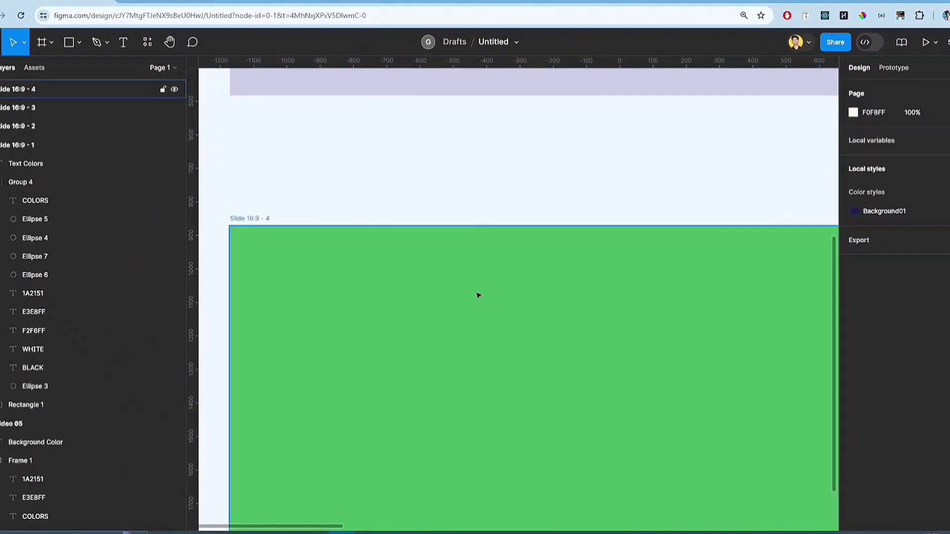
Apply the Background01 color style from the libraries as the fill of the Slide 16:9 - 4 frame
scroll(493, 295, "up", 4)
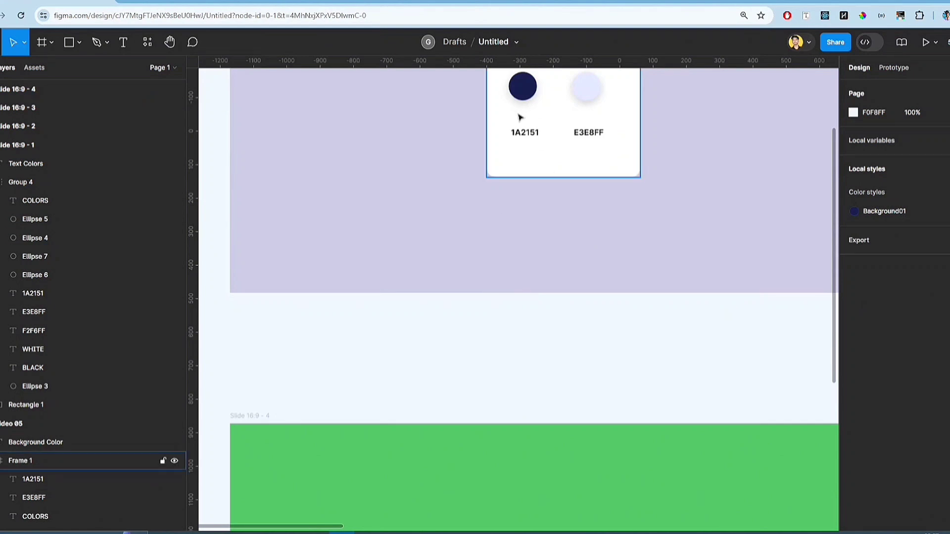
scroll(480, 392, "down", 5)
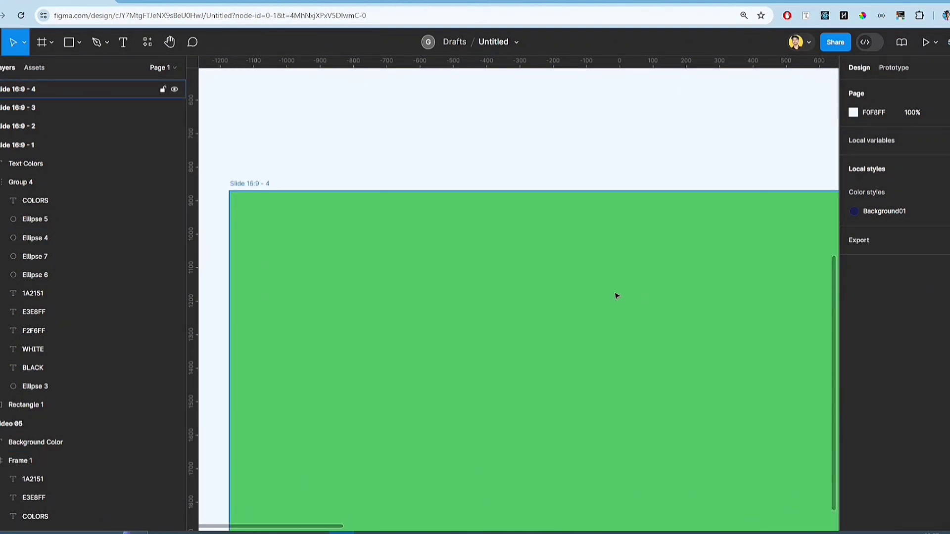
left_click(248, 184)
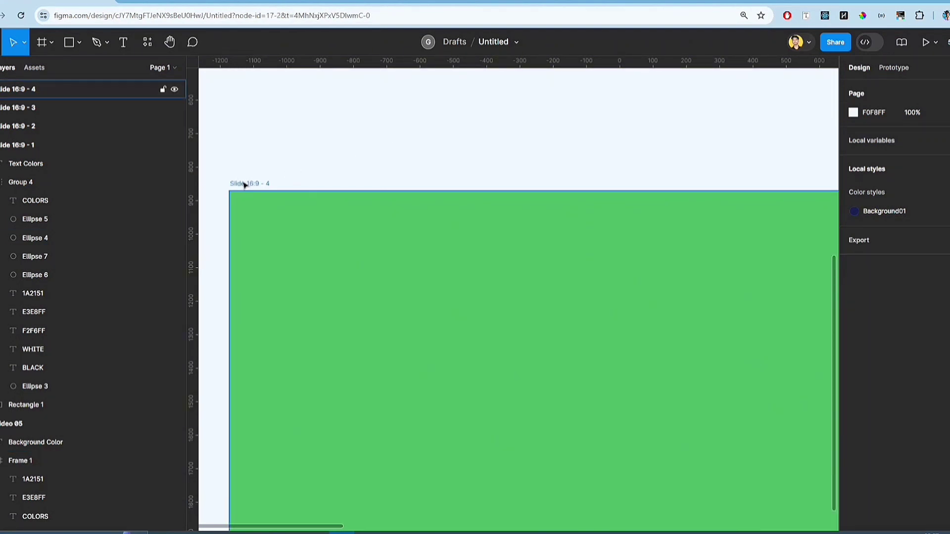
left_click(853, 342)
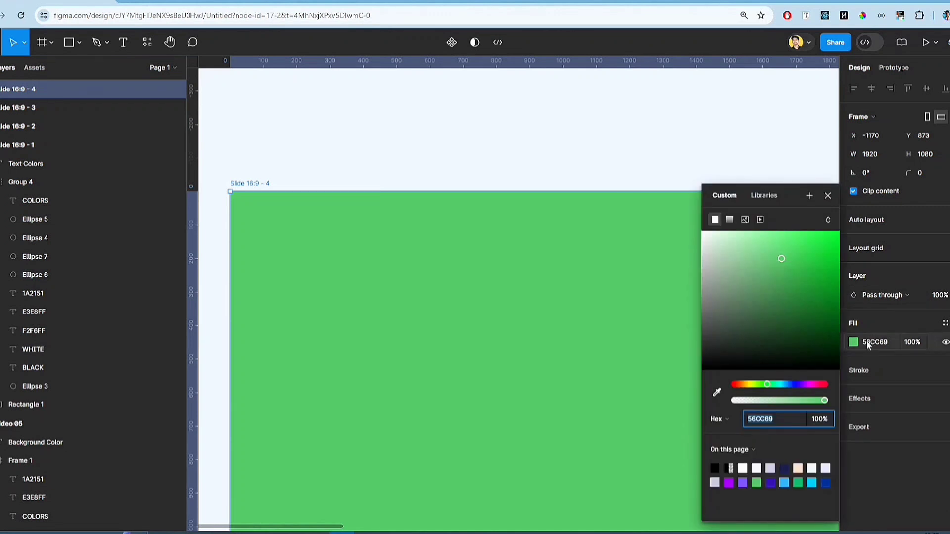
left_click(762, 196)
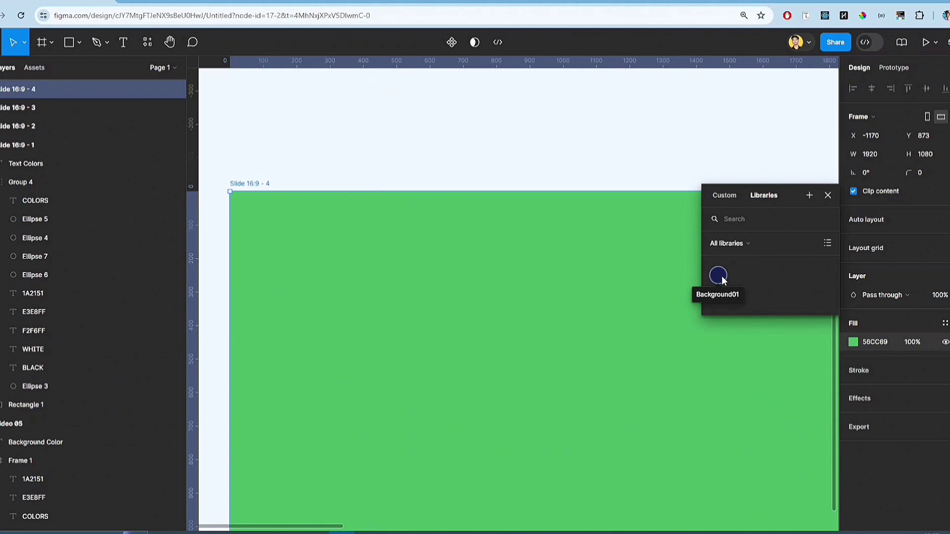
left_click(720, 275)
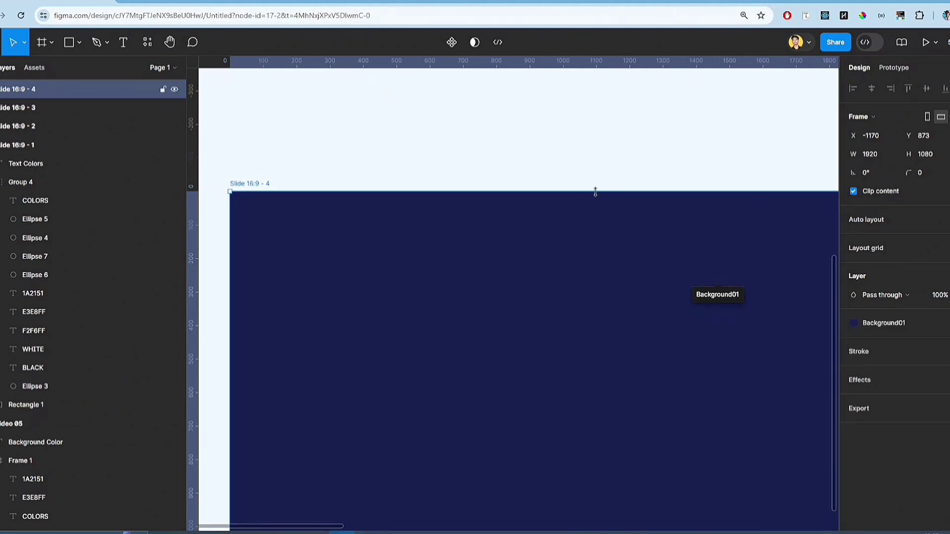
Create a color style named Background02 from the fill of the light E3E8FF swatch in the Background Color frame
scroll(560, 321, "down", 5)
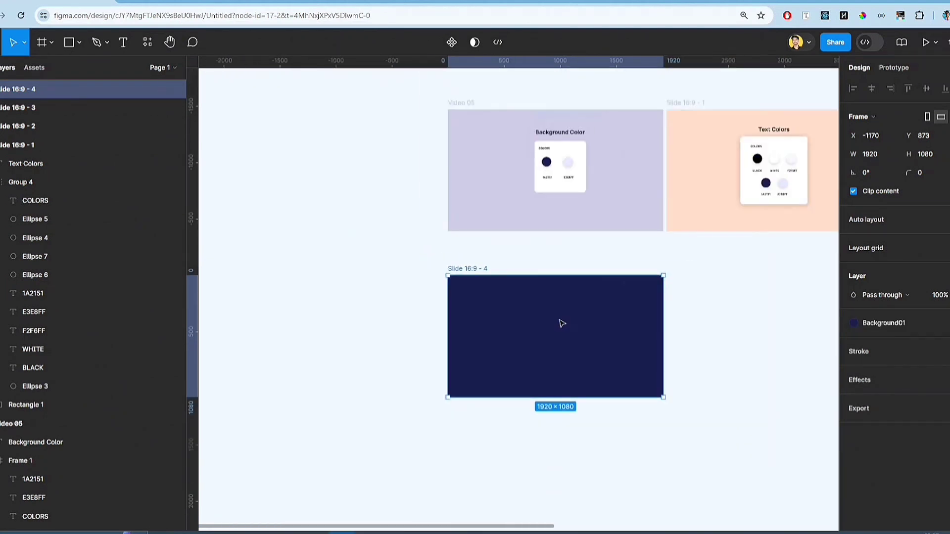
scroll(560, 320, "up", 3)
scroll(599, 285, "up", 5)
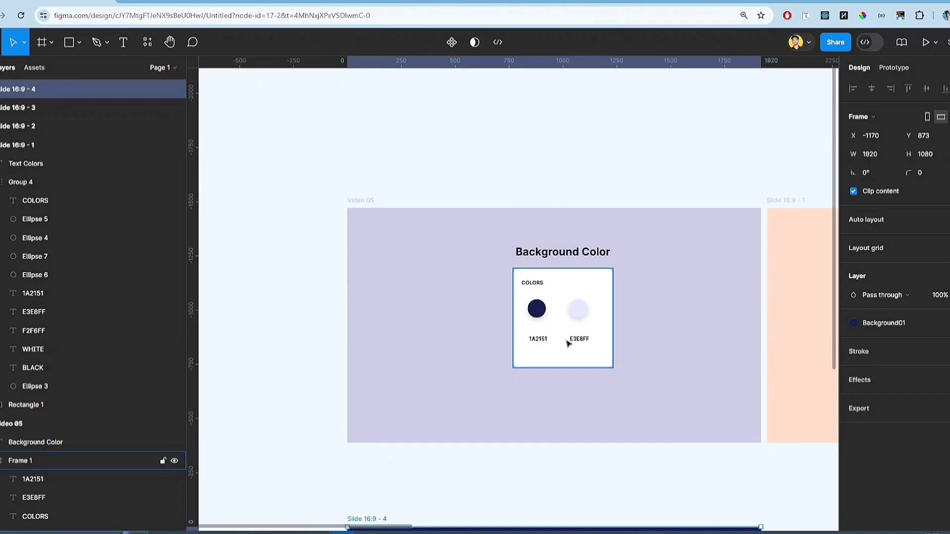
left_click(576, 316)
left_click(577, 317)
scroll(579, 317, "up", 5)
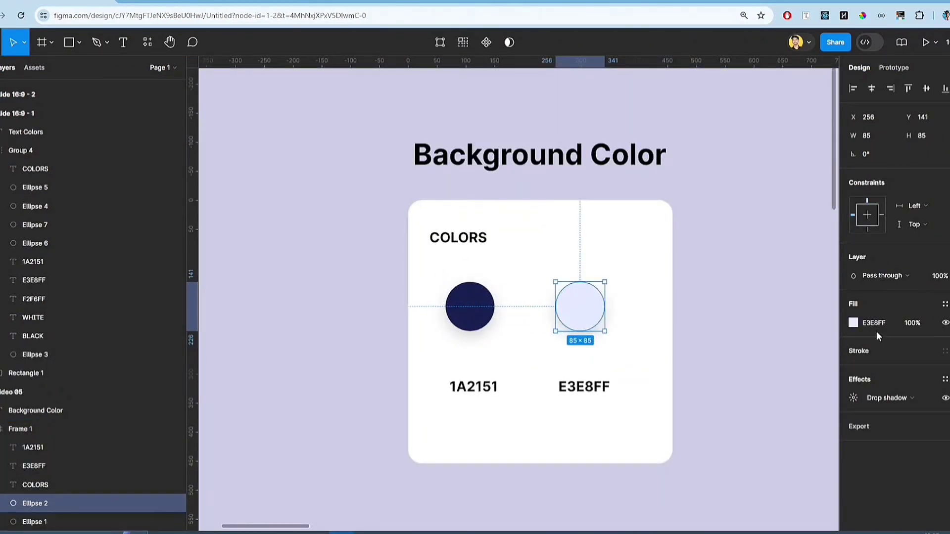
left_click(854, 323)
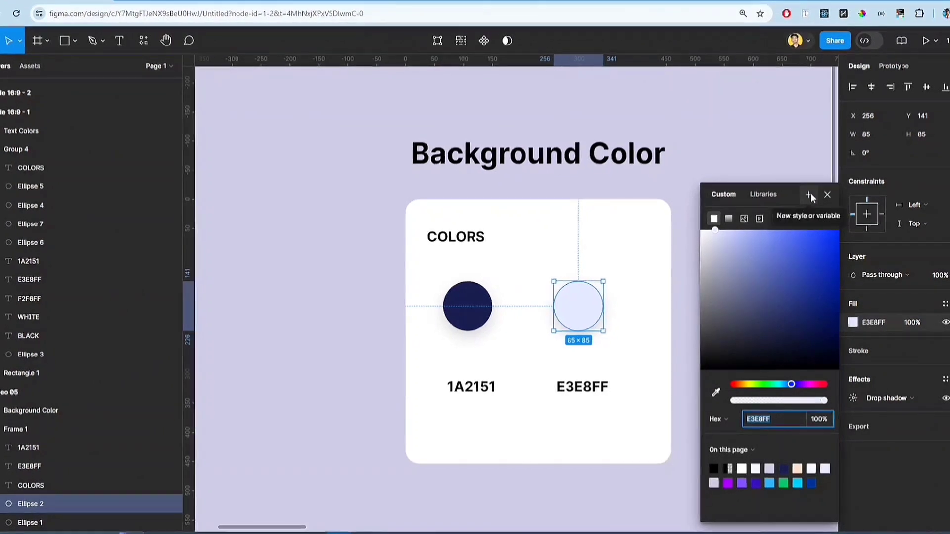
left_click(810, 196)
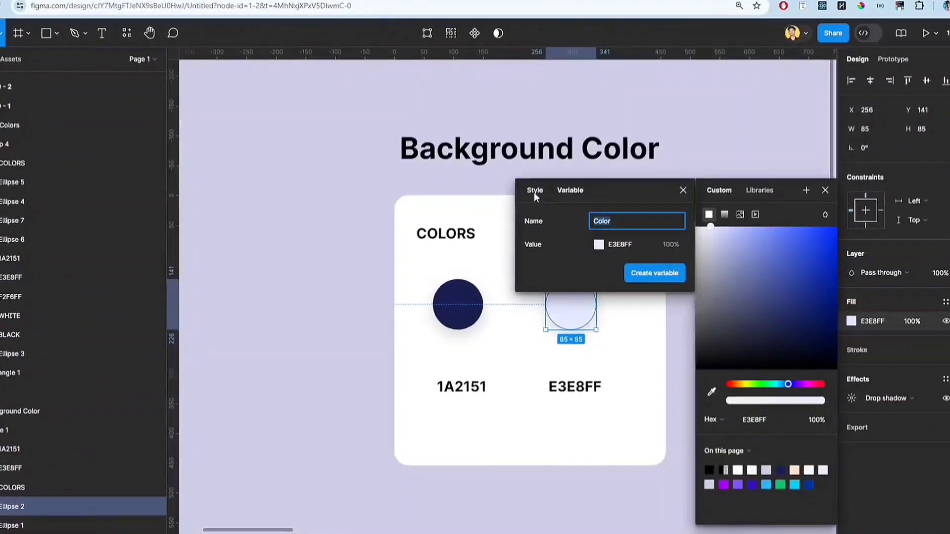
left_click(543, 195)
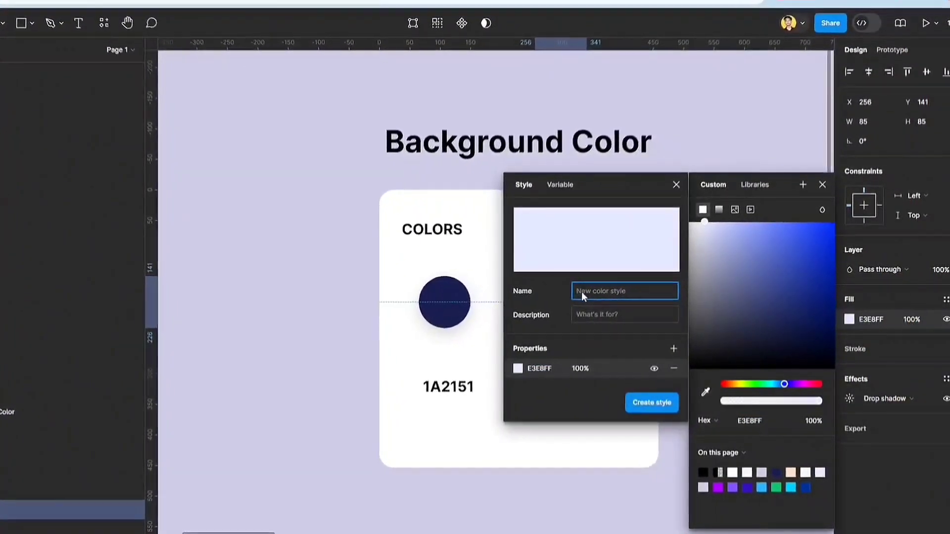
type("Backgro")
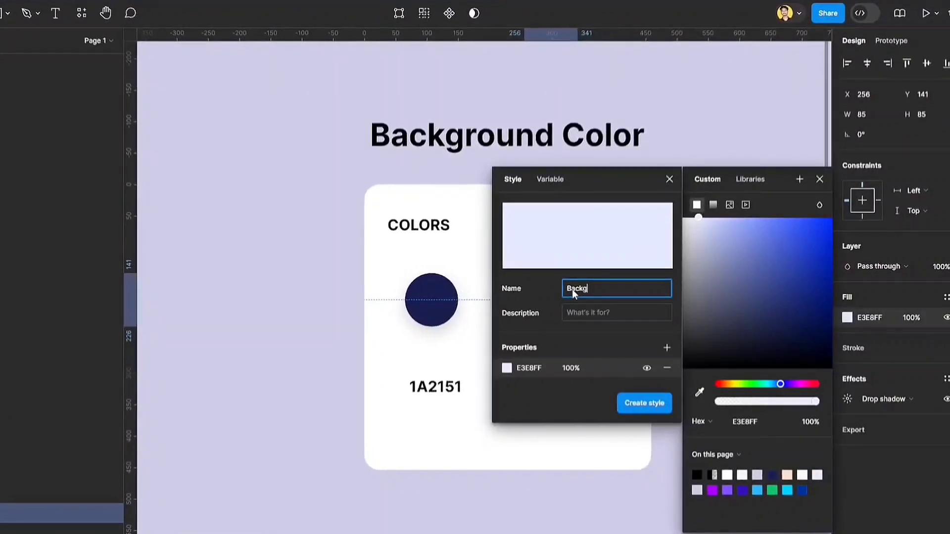
type("und02")
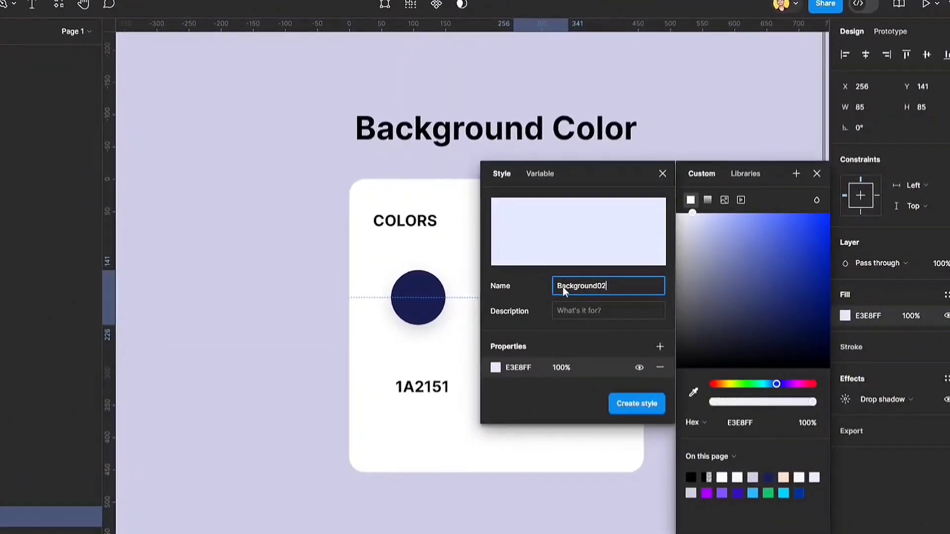
left_click(627, 404)
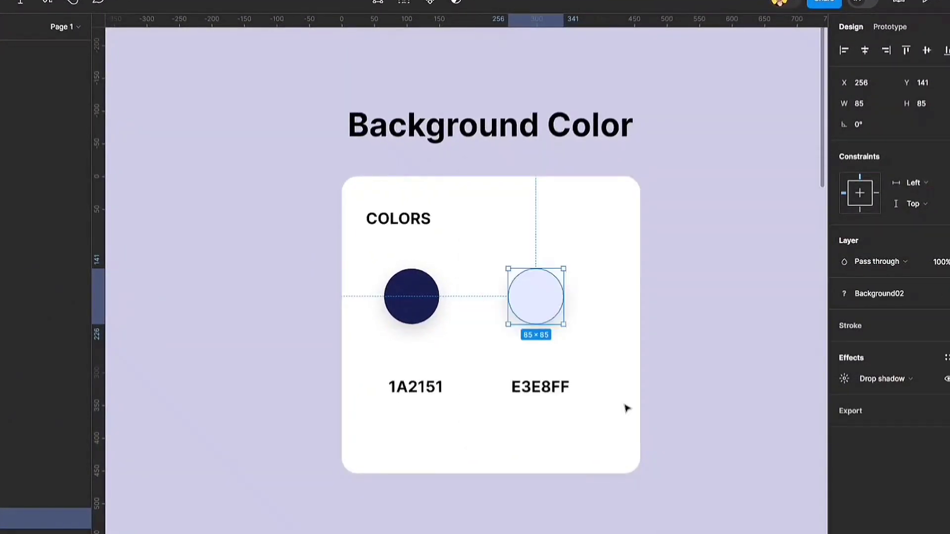
Deselect the swatch and put the Background01 color style into a new style folder named Background
scroll(693, 252, "down", 3)
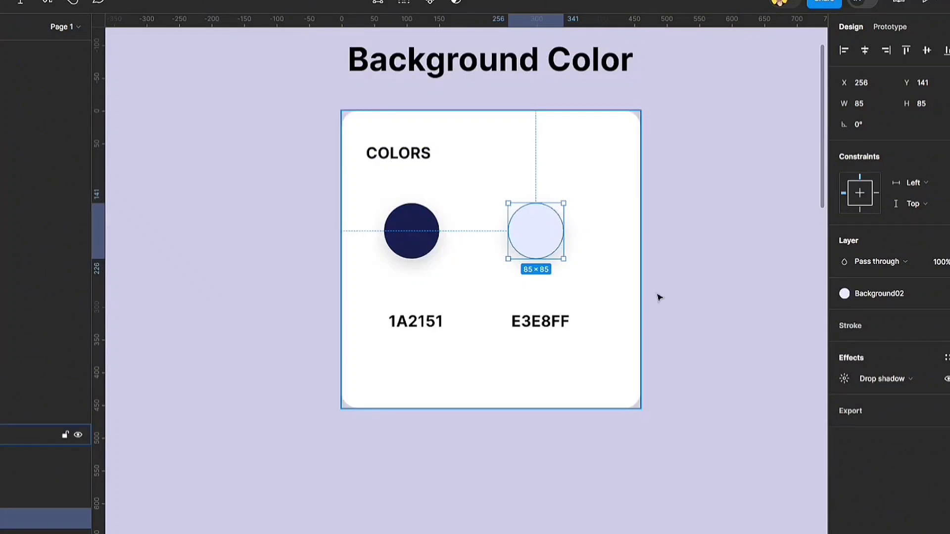
left_click(664, 294)
scroll(648, 292, "down", 2)
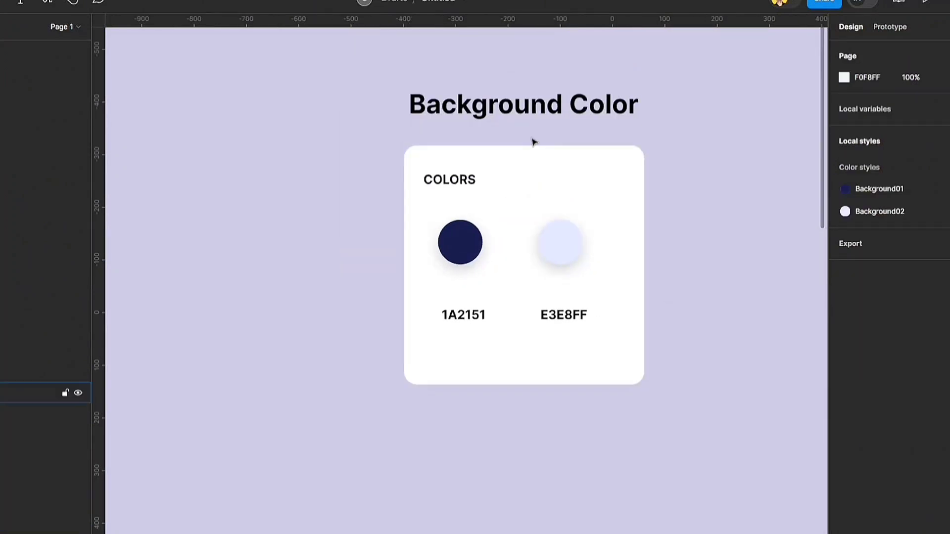
scroll(533, 143, "down", 5)
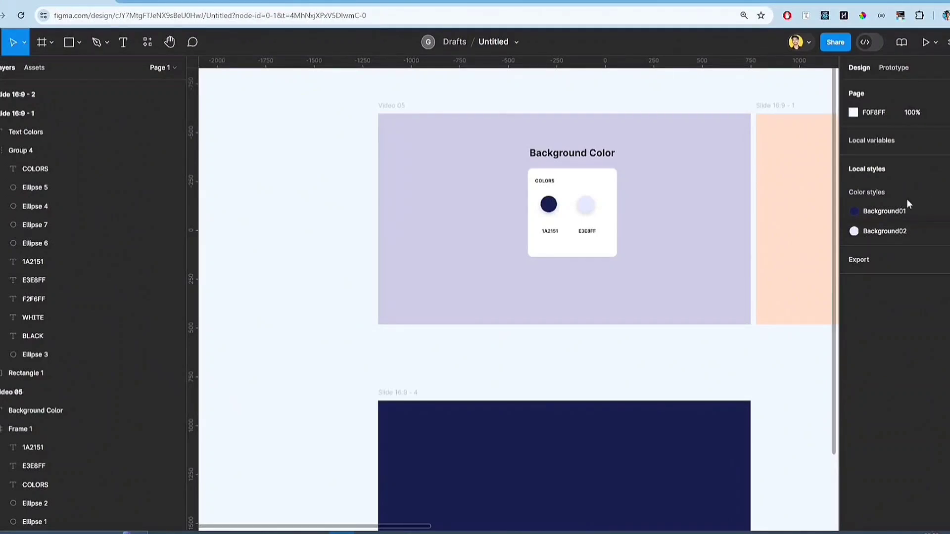
right_click(871, 210)
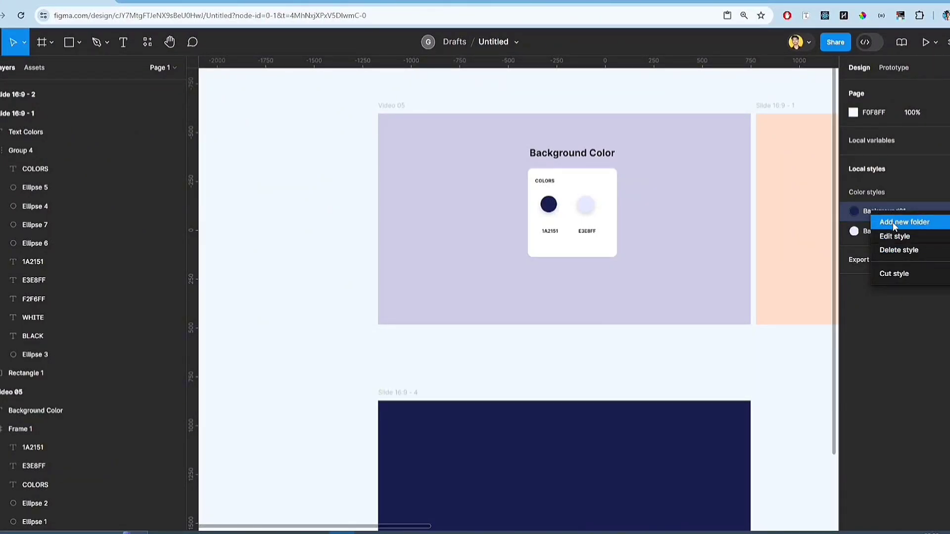
left_click(893, 222)
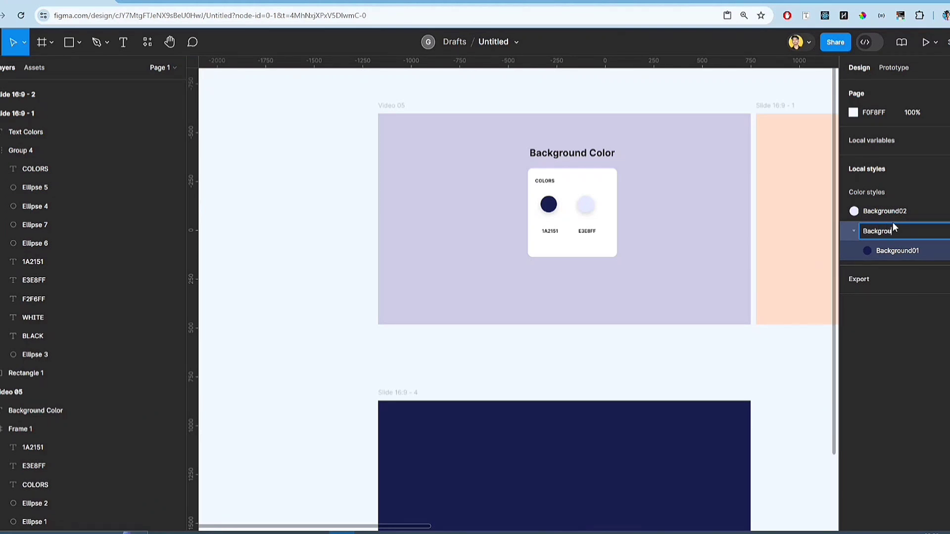
key("Return")
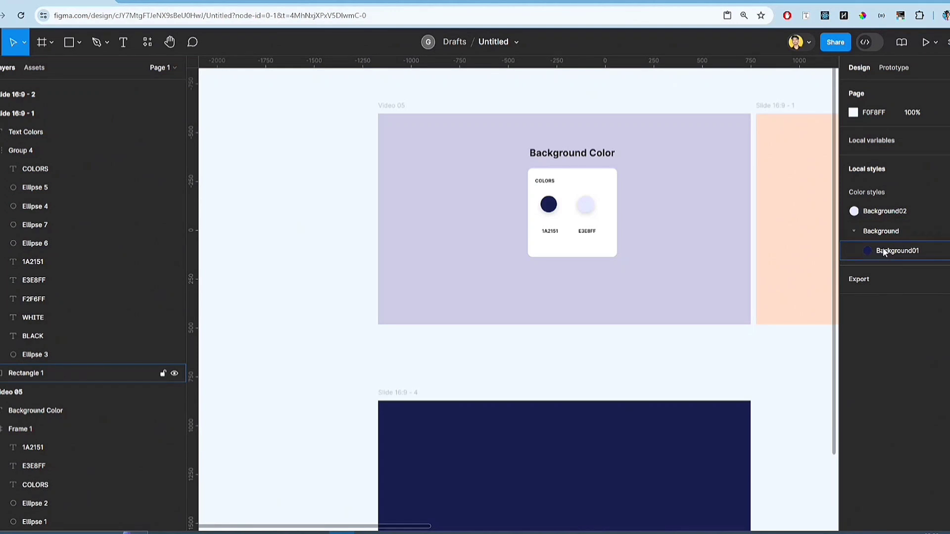
Move the Background02 color style into the Background folder, and check the folder by collapsing and expanding it
left_click_drag(875, 212, 895, 248)
left_click(852, 211)
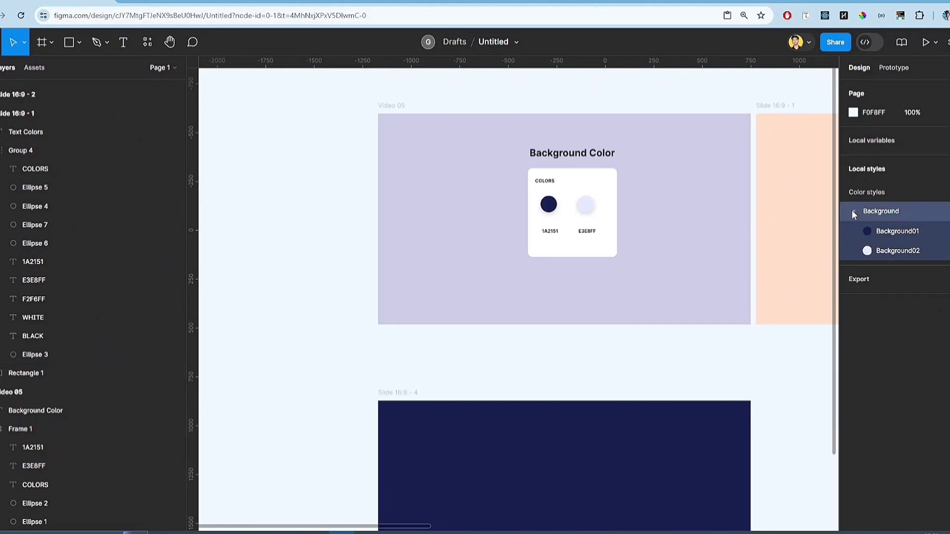
left_click(854, 210)
left_click(853, 210)
Rename the Background01 color style in the Background folder to Blue
right_click(897, 230)
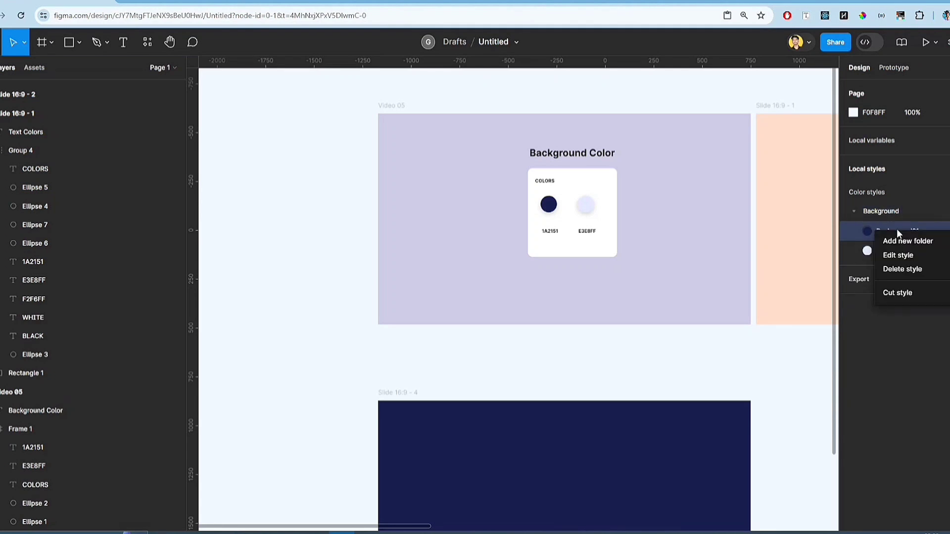
left_click(896, 256)
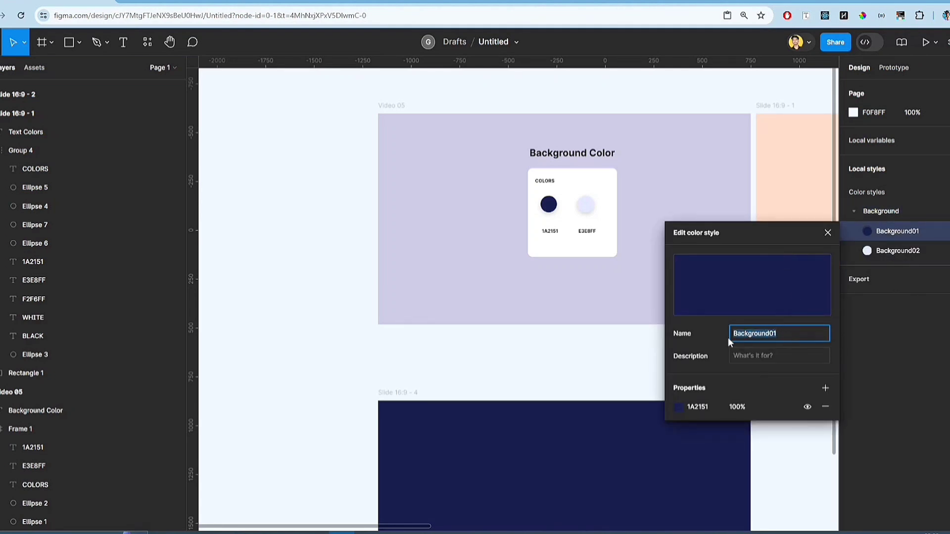
type("Blue")
key("Return")
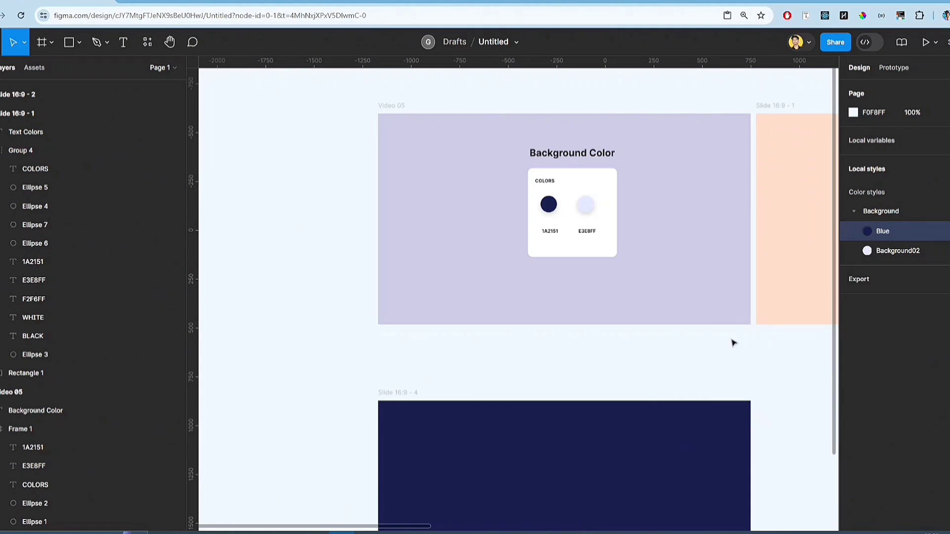
Rename the Background02 color style in the Background folder to Grey
left_click(886, 250)
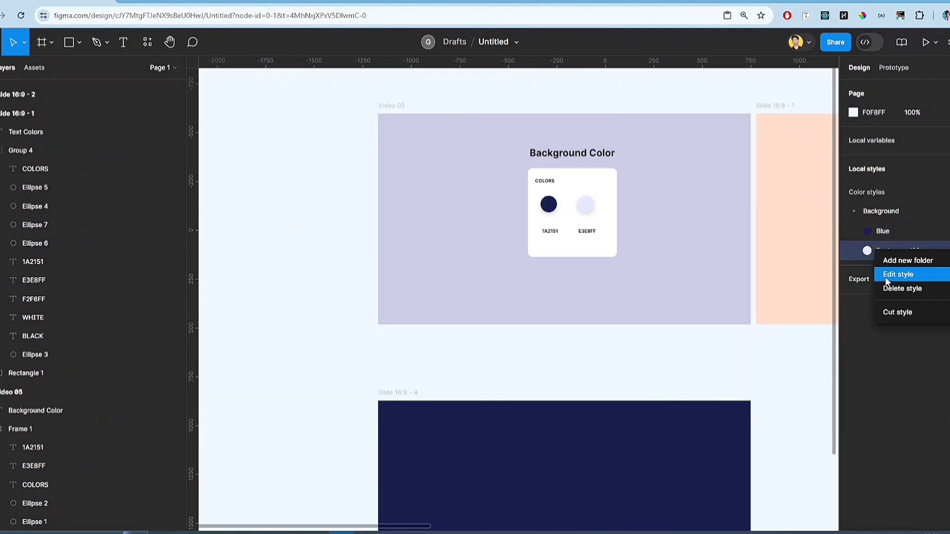
left_click(885, 275)
key("BackSpace")
key("BackSpace")
key("BackSpace")
key("BackSpace")
key("BackSpace")
key("BackSpace")
key("BackSpace")
key("BackSpace")
key("BackSpace")
key("BackSpace")
key("BackSpace")
key("BackSpace")
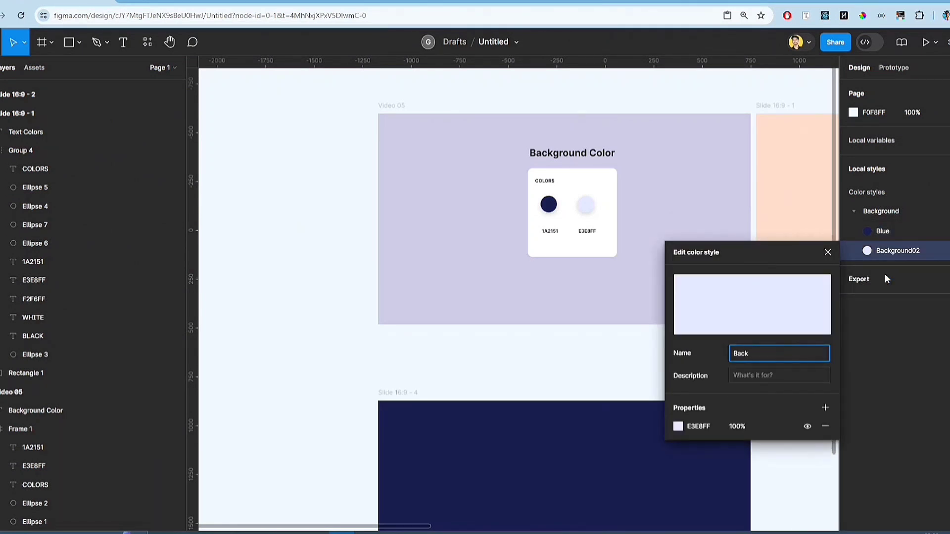
type("0")
left_click(863, 351)
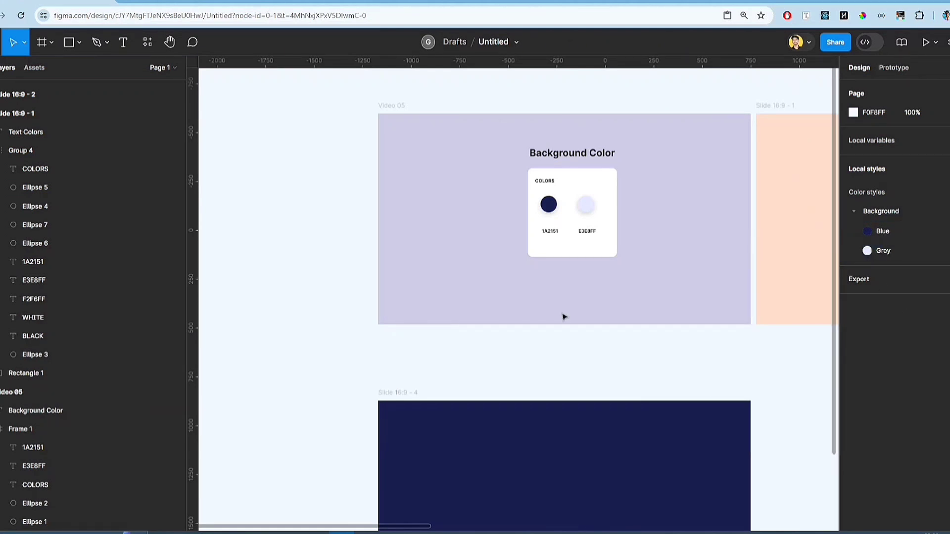
Replace the Blue style fill of the Slide 16:9 - 4 frame with a custom yellow, FBD961, and deselect the frame
left_click(396, 392)
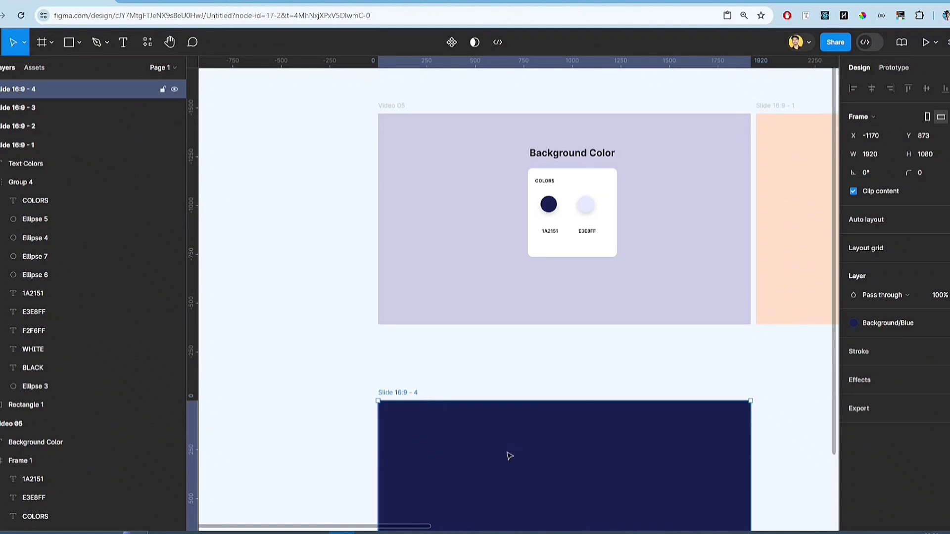
left_click(853, 323)
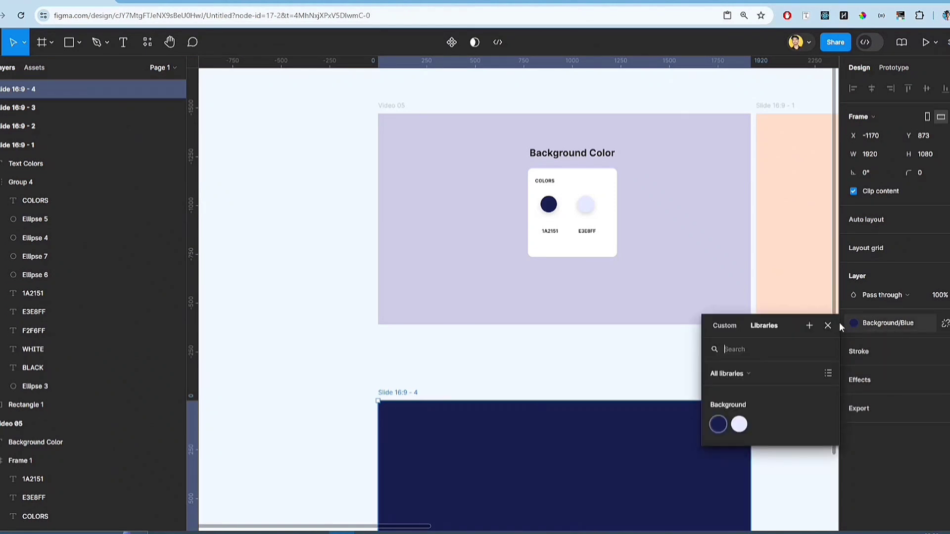
left_click(724, 326)
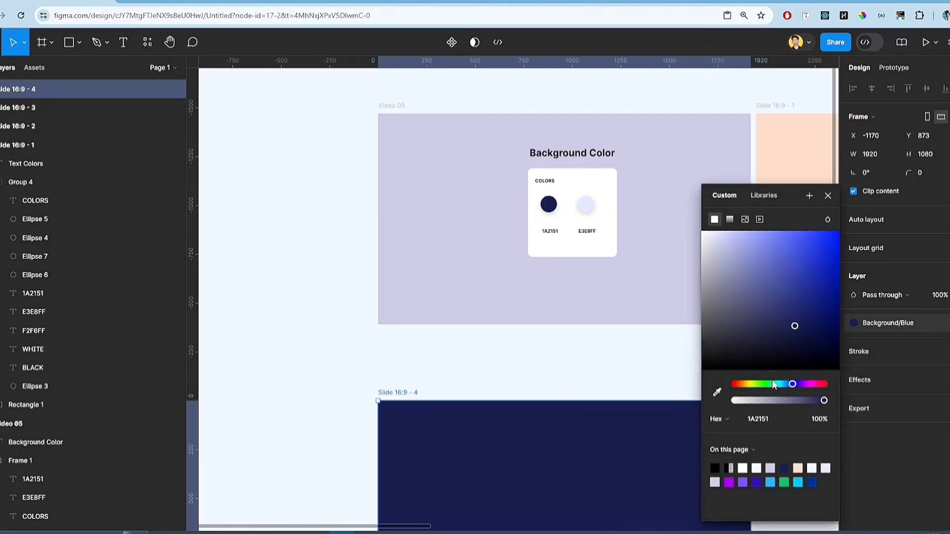
left_click_drag(775, 386, 746, 384)
left_click_drag(795, 326, 786, 233)
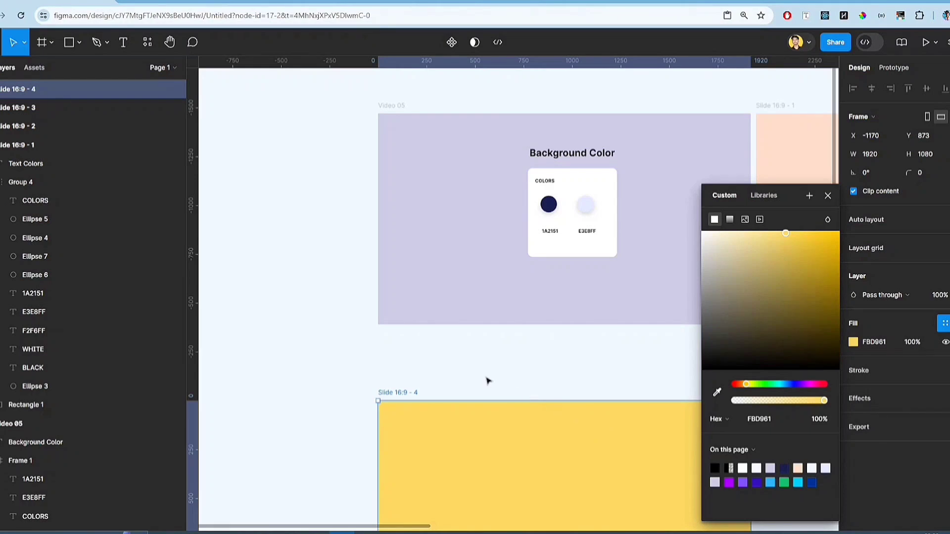
left_click(532, 358)
Apply the Blue style of the Background folder from the libraries as the fill of the Slide 16:9 - 4 frame
scroll(518, 355, "down", 4)
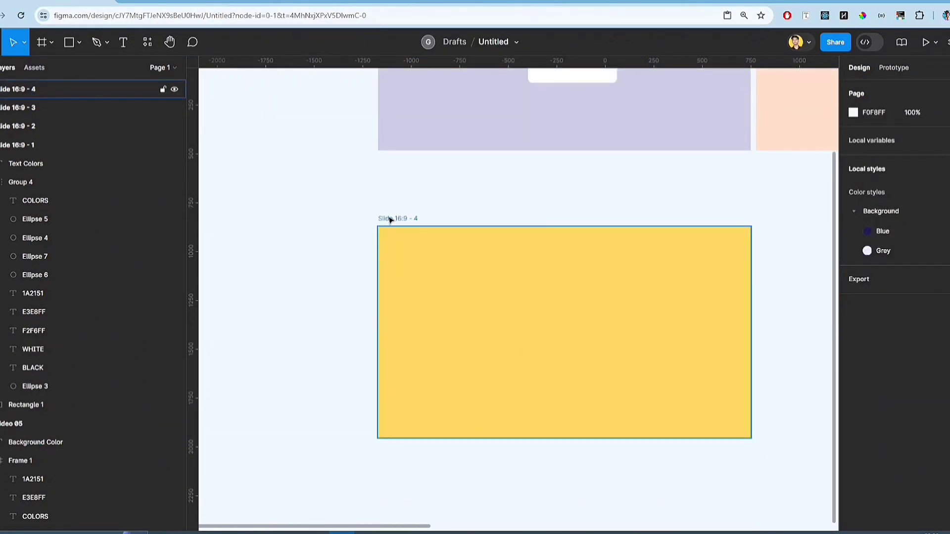
left_click(391, 220)
left_click(853, 342)
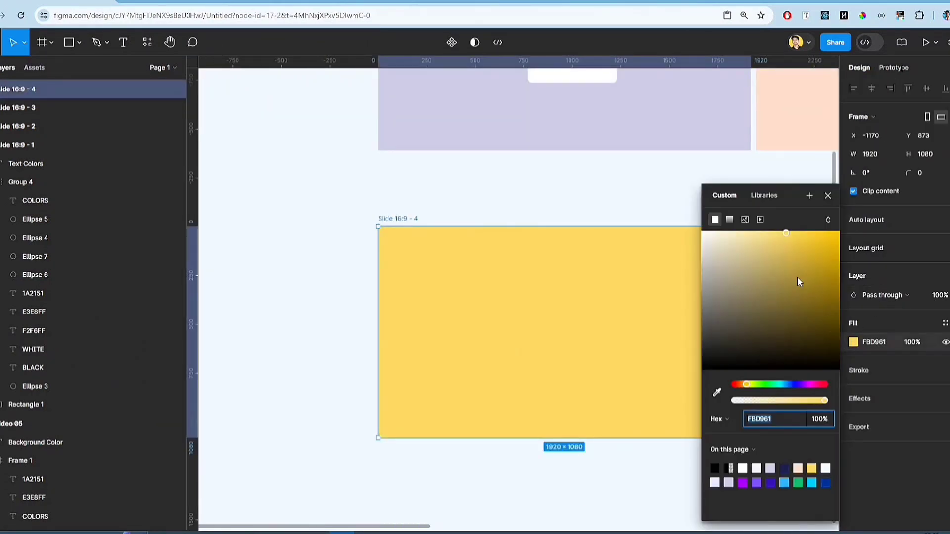
left_click(760, 196)
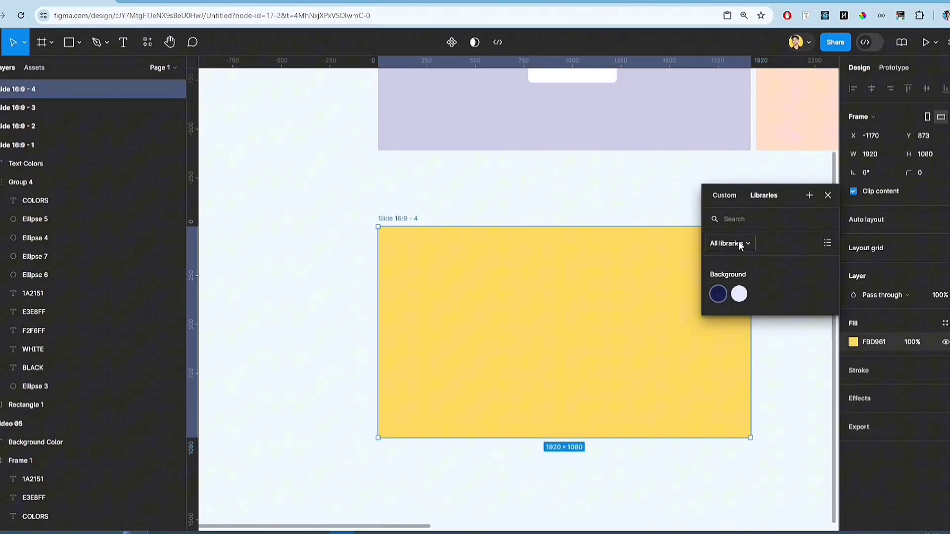
left_click(721, 296)
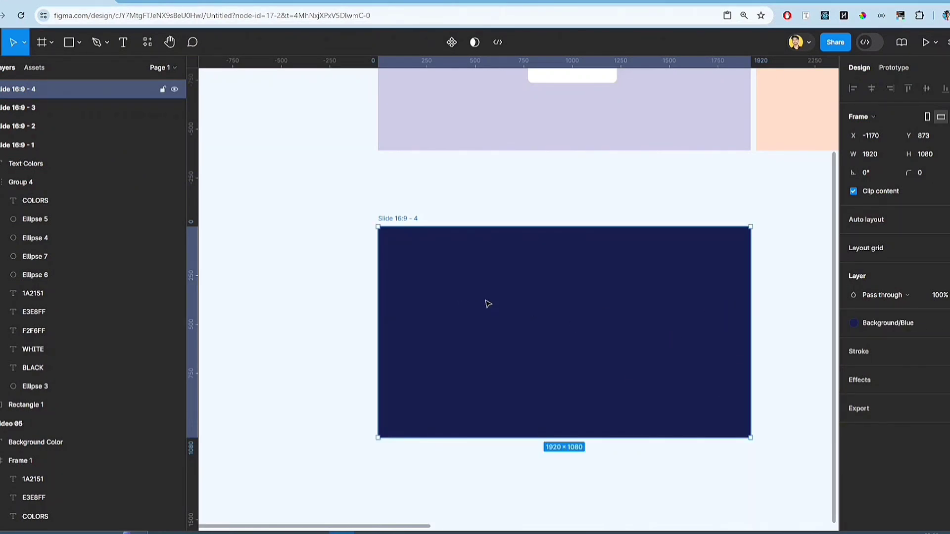
Switch to the Video 05 presentation in Chrome, view its Text Colors slide, and return to the Untitled Figma file
key("alt+Tab")
key("Tab")
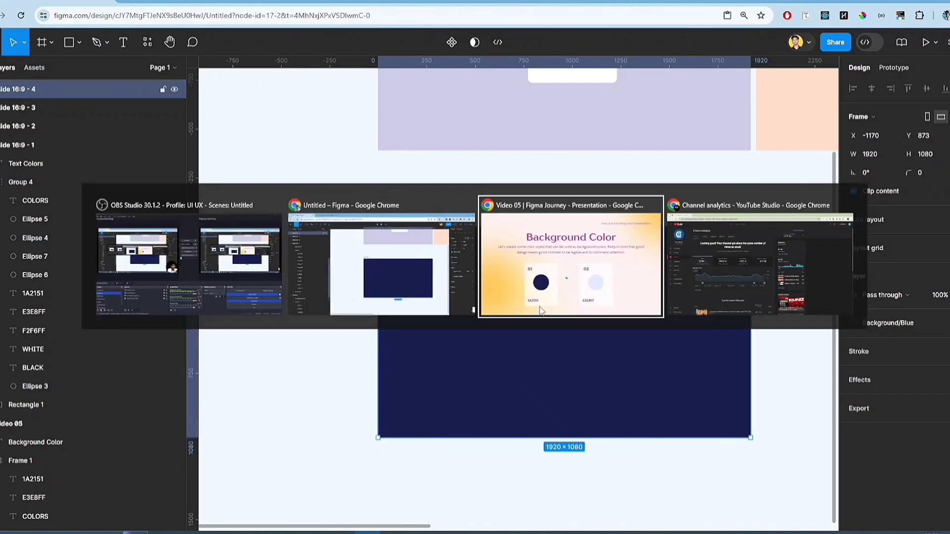
left_click(814, 305)
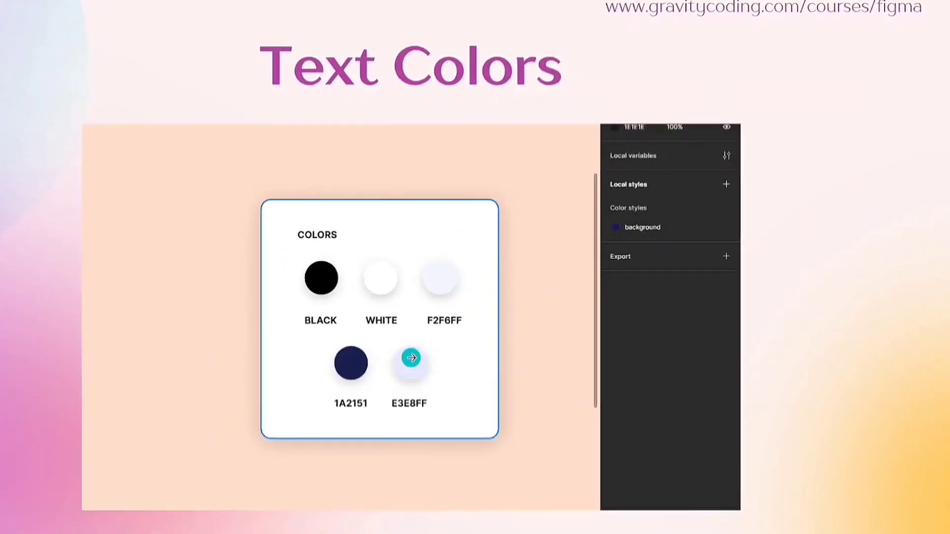
key("alt+Tab")
key("alt+Tab")
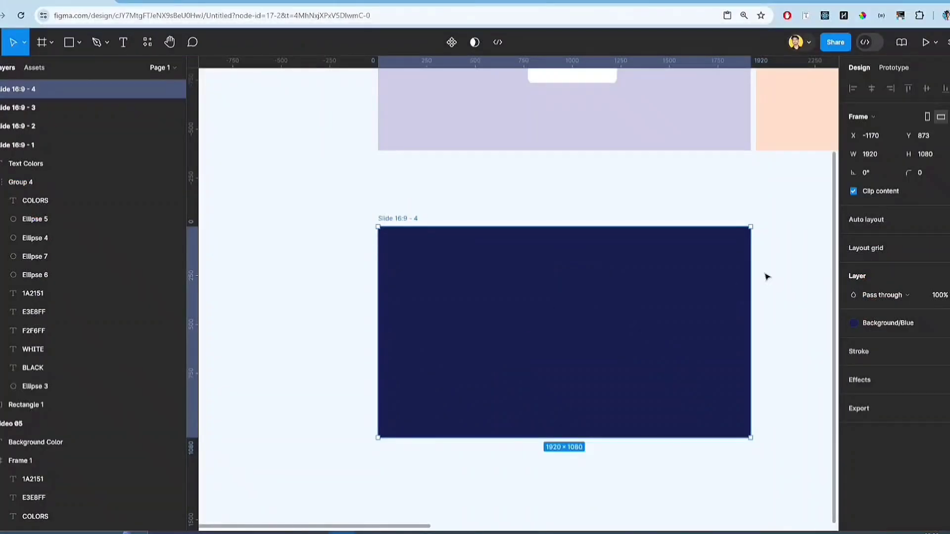
Create a color style named Black from the fill of the black swatch on the Text Colors card
scroll(793, 255, "right", 10)
scroll(447, 263, "up", 6)
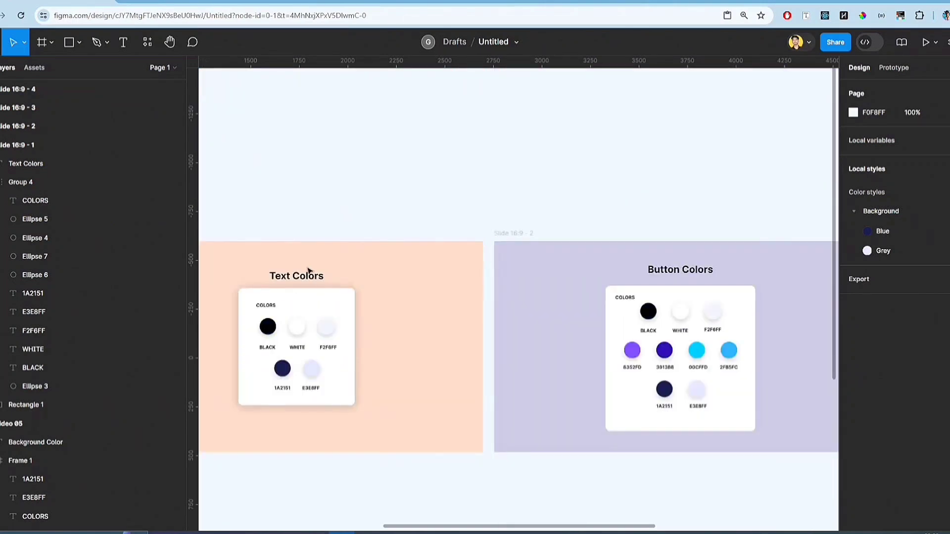
scroll(374, 284, "left", 4)
scroll(643, 305, "up", 5)
scroll(643, 306, "down", 3)
scroll(583, 303, "up", 2)
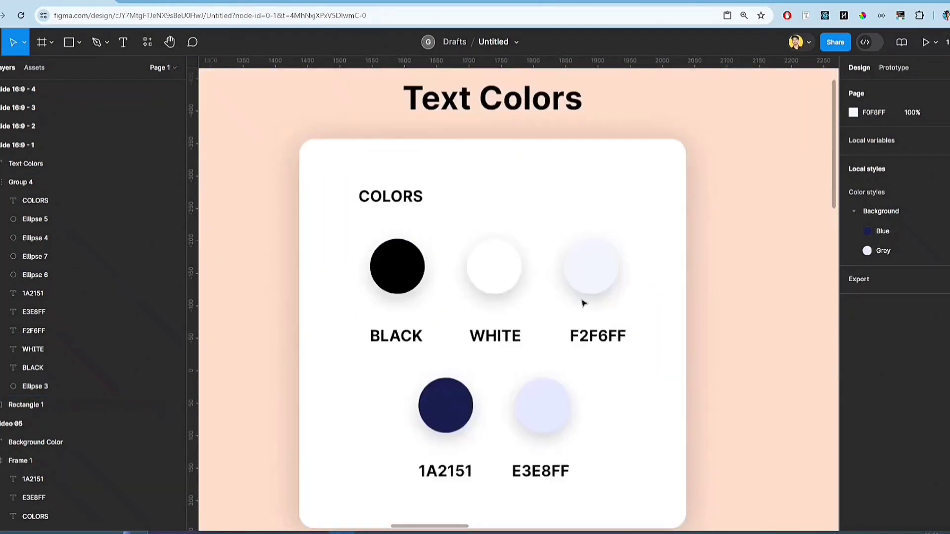
scroll(475, 287, "down", 2)
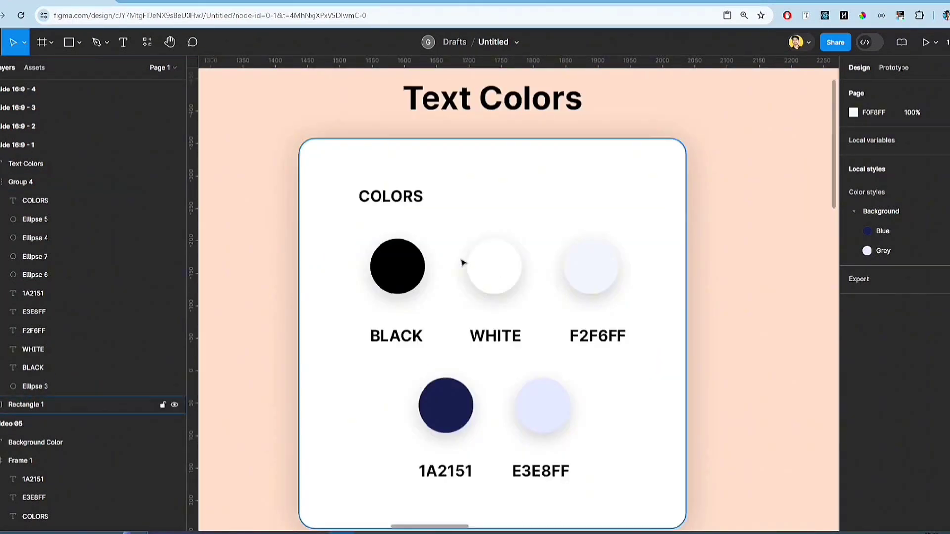
double_click(414, 279)
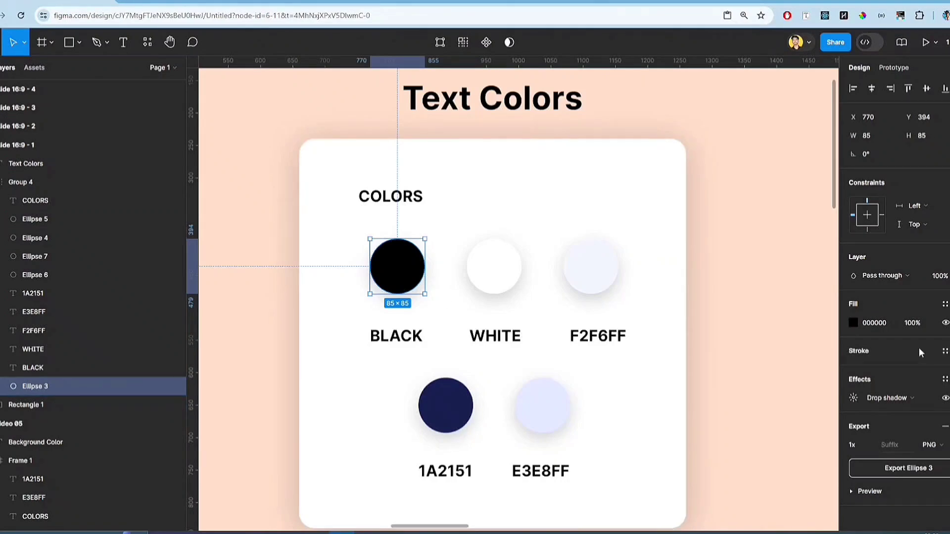
left_click(854, 324)
left_click(809, 195)
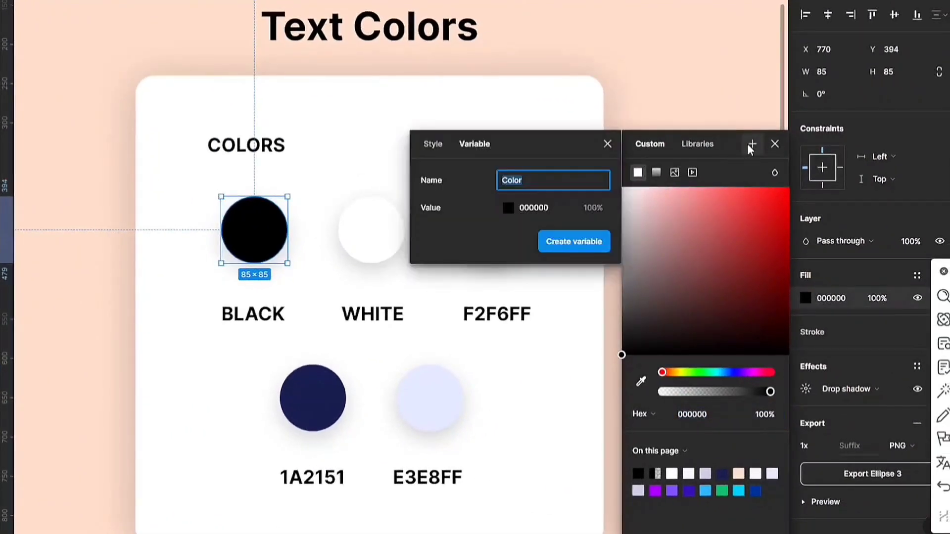
left_click(447, 146)
left_click(521, 268)
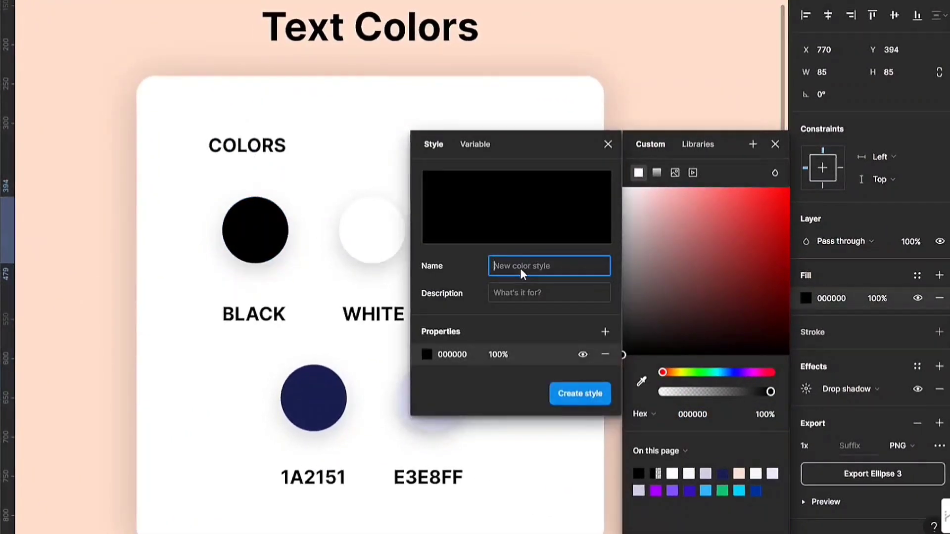
type("Black")
key("Return")
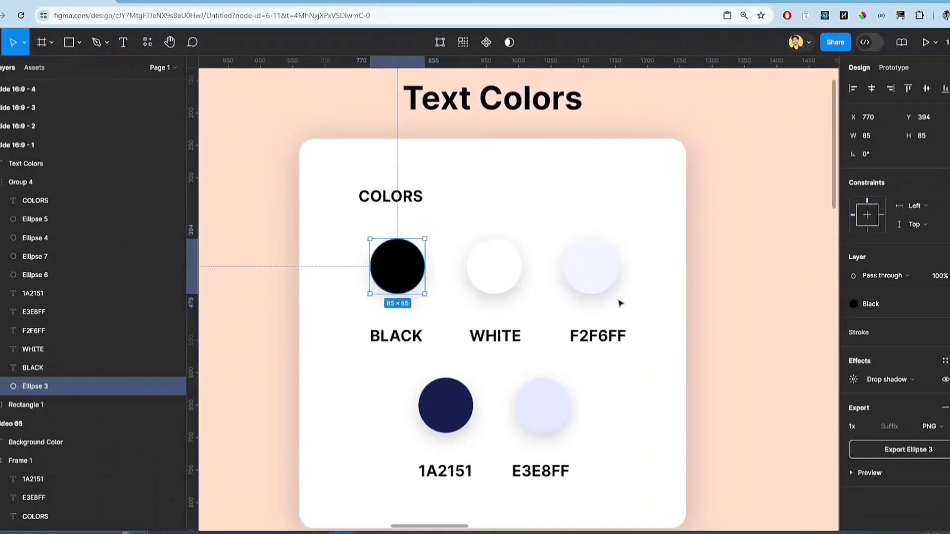
Create a color style named Black, with a description, from the fill of the white FFFFFF swatch on the Text Colors card
left_click(493, 263)
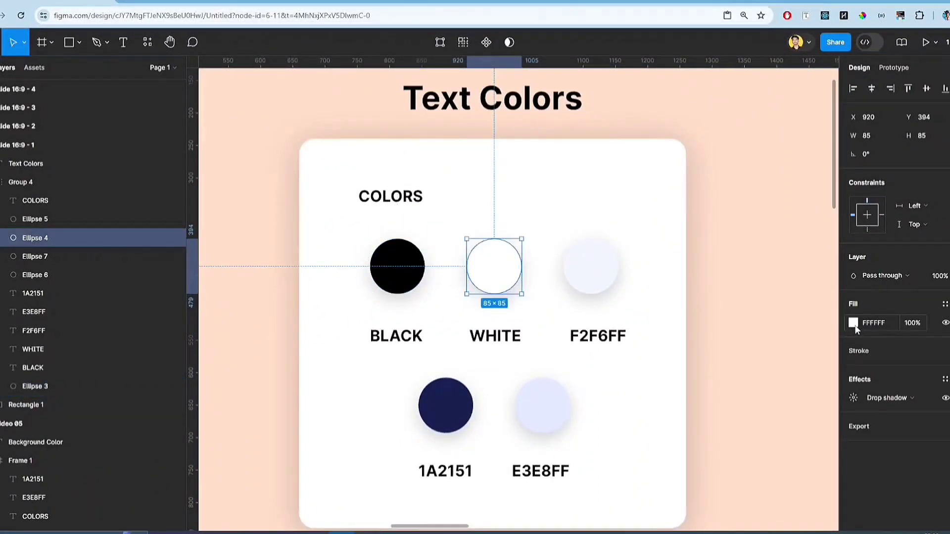
left_click(854, 323)
left_click(810, 195)
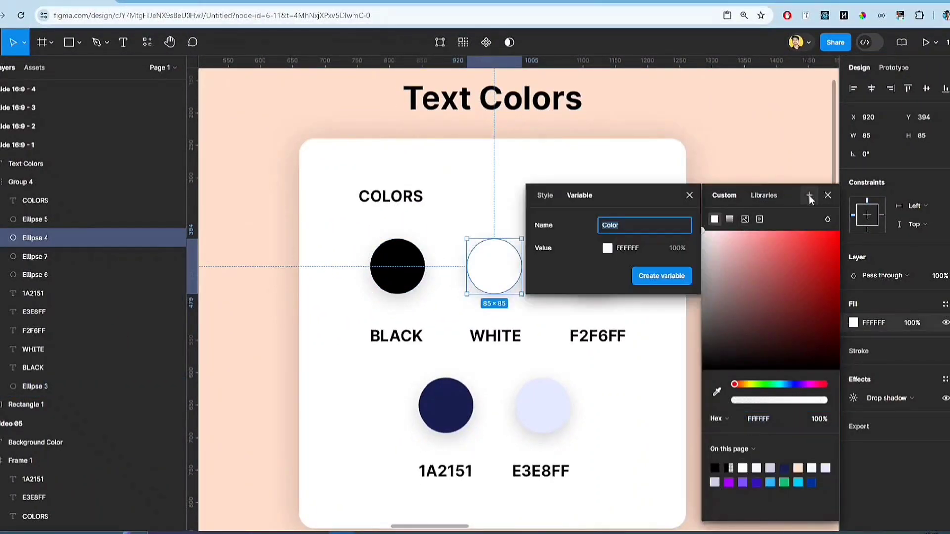
left_click(544, 196)
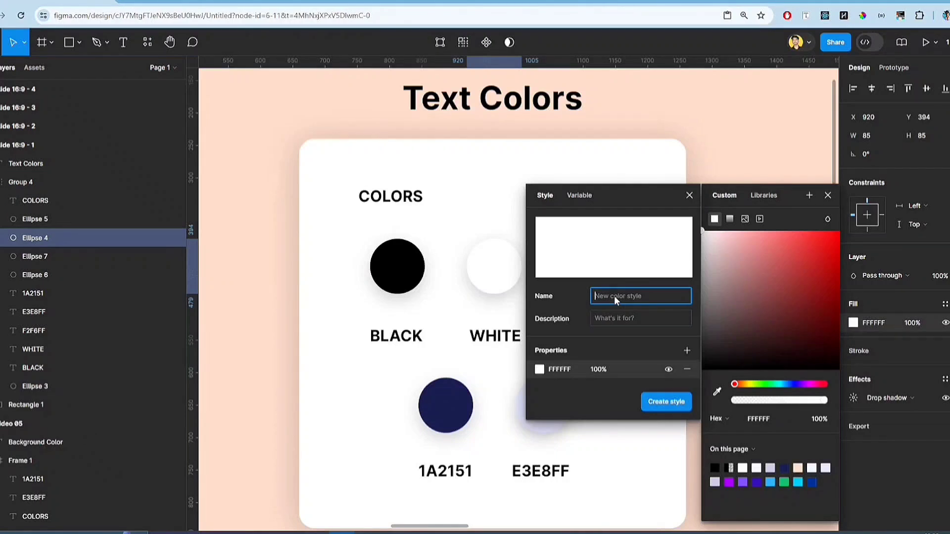
type("Black")
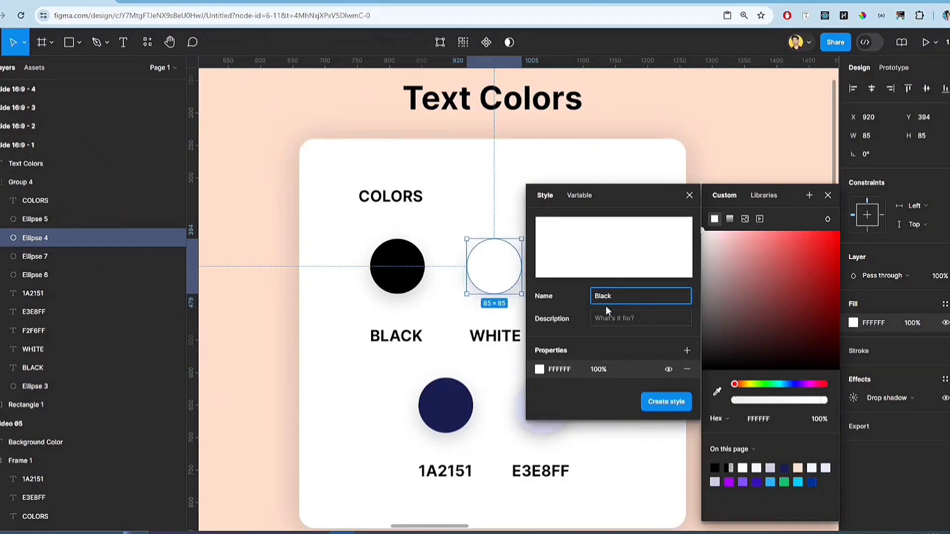
left_click(615, 319)
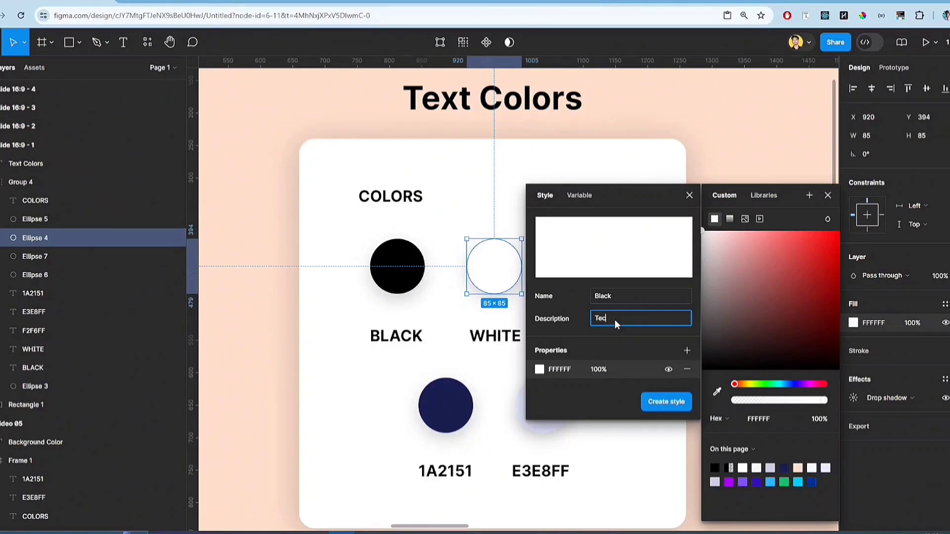
left_click(667, 402)
Create a color style named Grey01 from the fill of the F2F6FF swatch on the Text Colors card
left_click(577, 258)
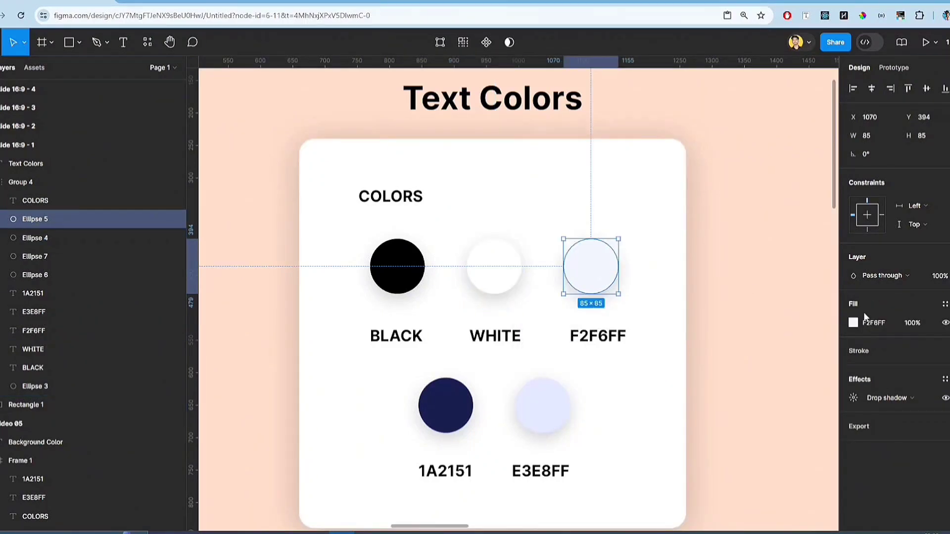
left_click(853, 323)
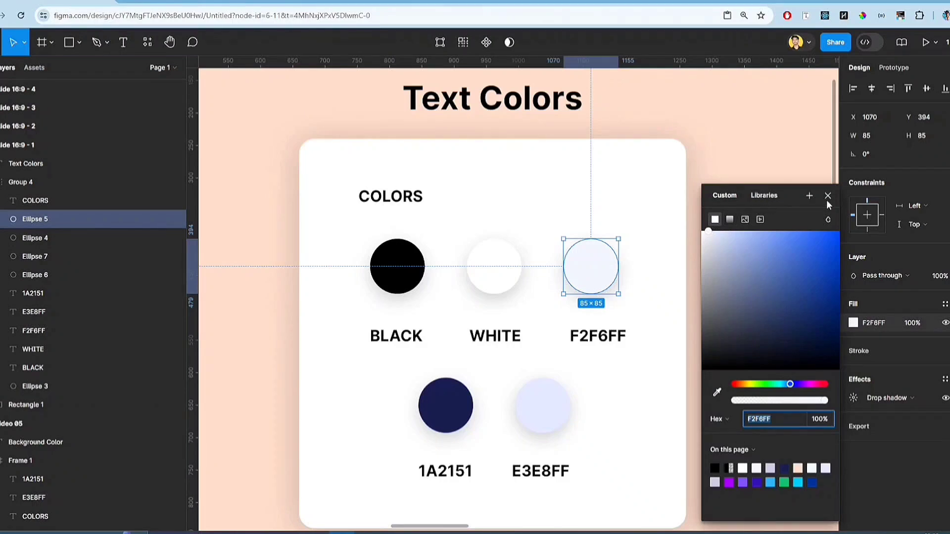
left_click(811, 196)
left_click(546, 196)
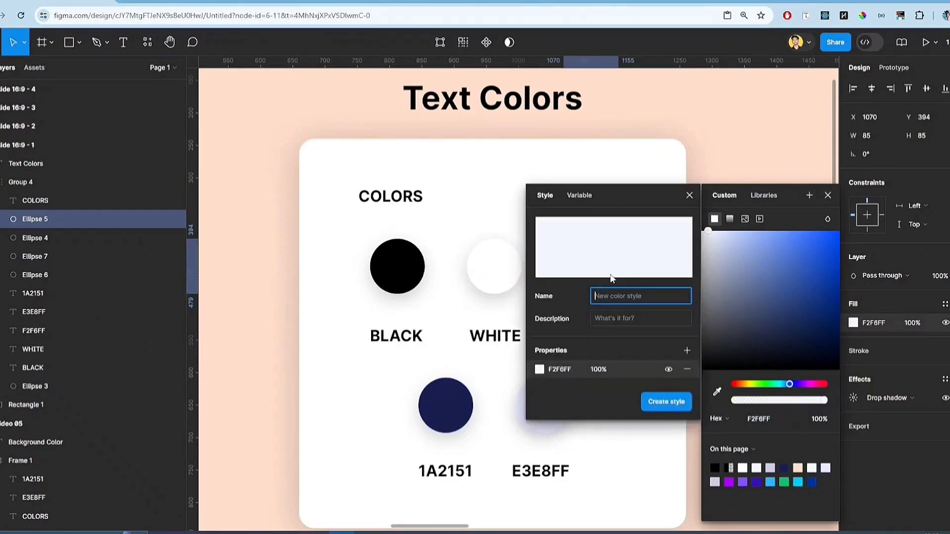
type("Gre")
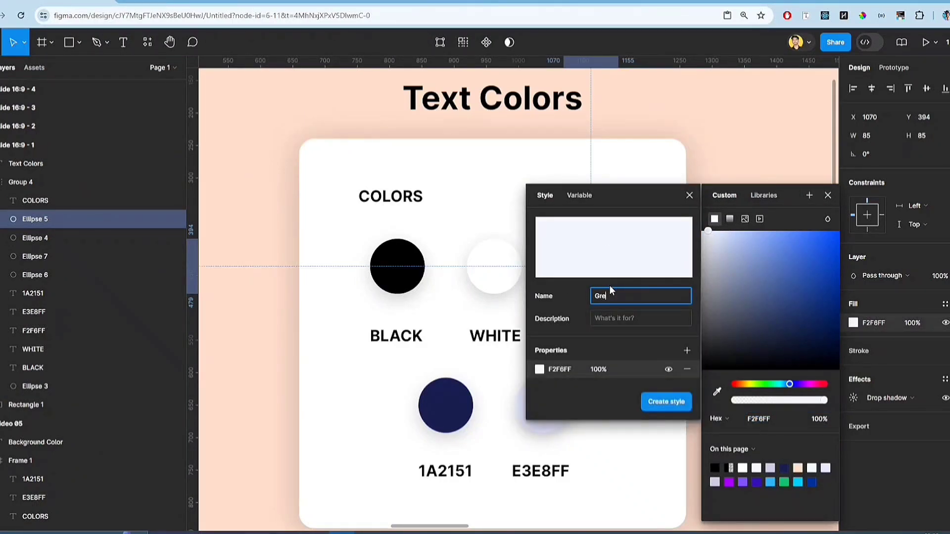
type("y01")
left_click(652, 403)
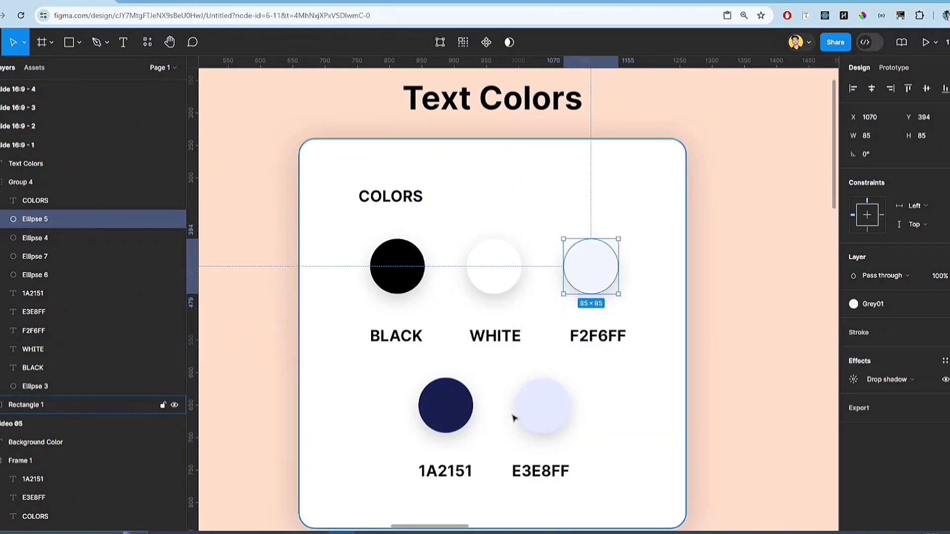
Create a color style folder named Text from the black style and move the white Black style and Grey01 into it
left_click(460, 403)
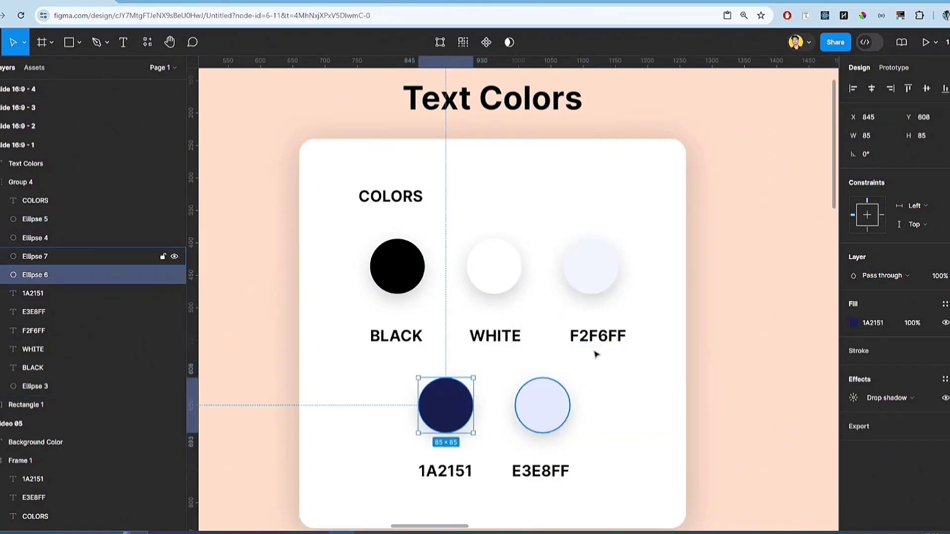
left_click(262, 246)
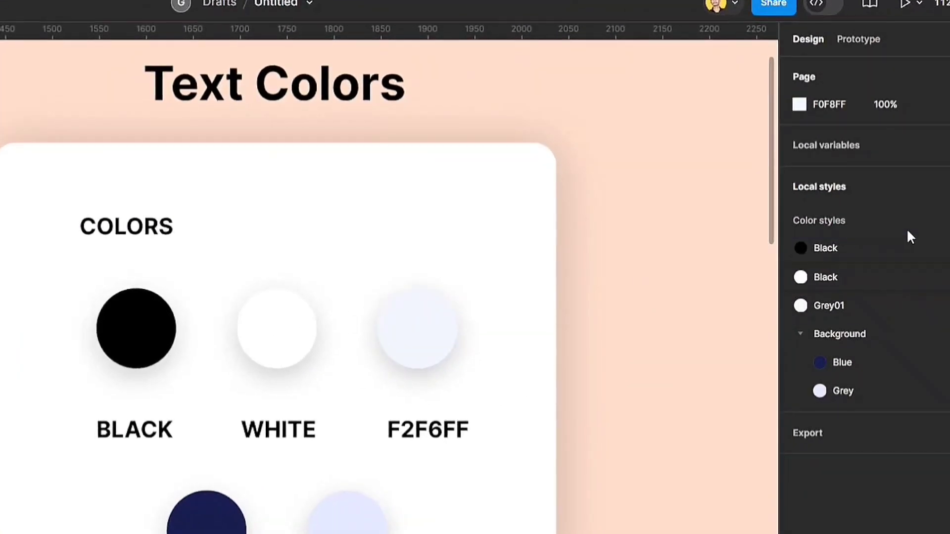
left_click(825, 247)
right_click(825, 247)
left_click(858, 256)
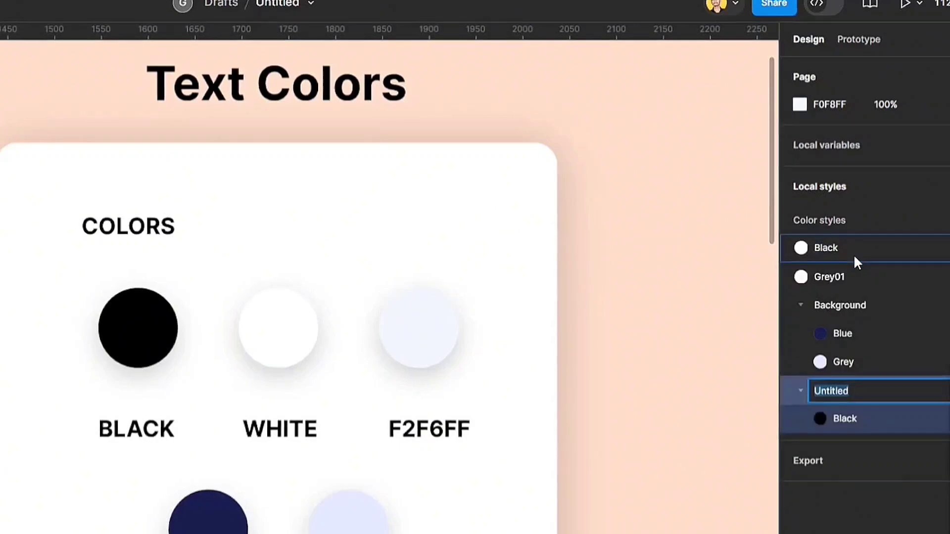
type("Text")
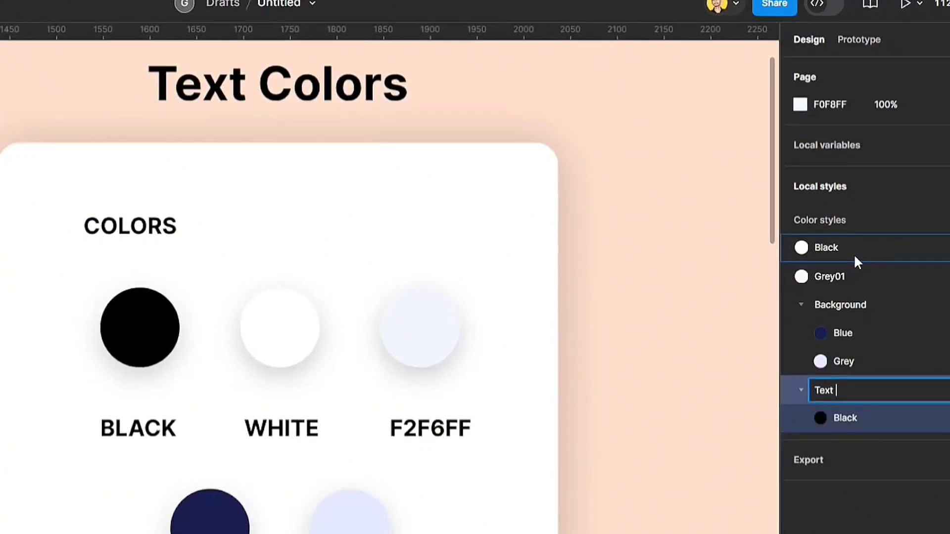
key("Return")
left_click_drag(825, 245, 899, 399)
left_click_drag(827, 244, 895, 385)
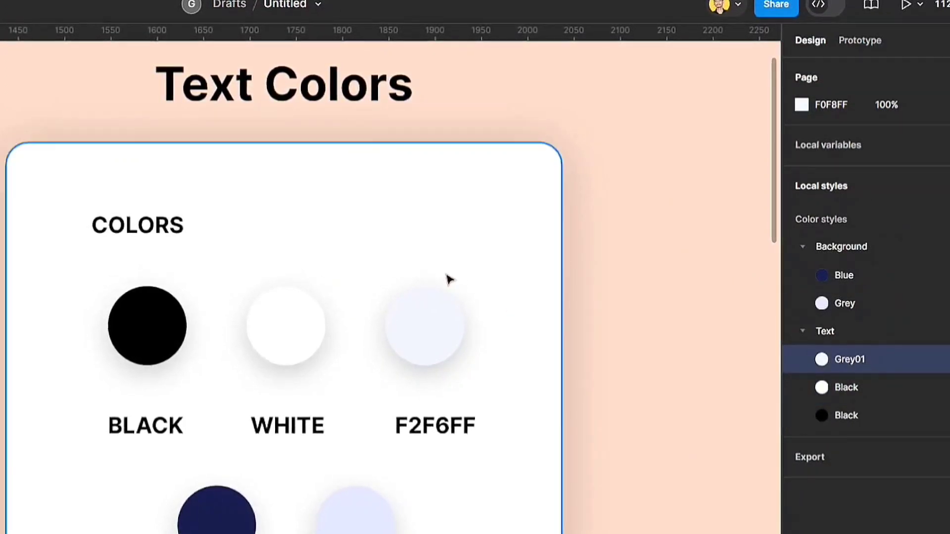
Add the text "Hello Designer, I hope you all are well" to the dark blue Slide 16:9 - 4 frame
left_click(561, 185)
scroll(594, 188, "down", 5)
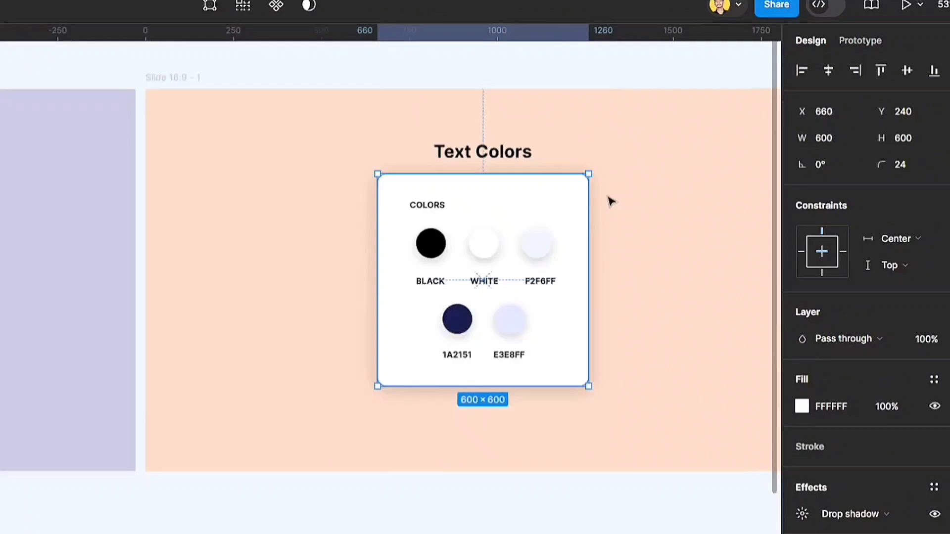
left_click(474, 524)
scroll(296, 477, "left", 10)
scroll(317, 477, "down", 10)
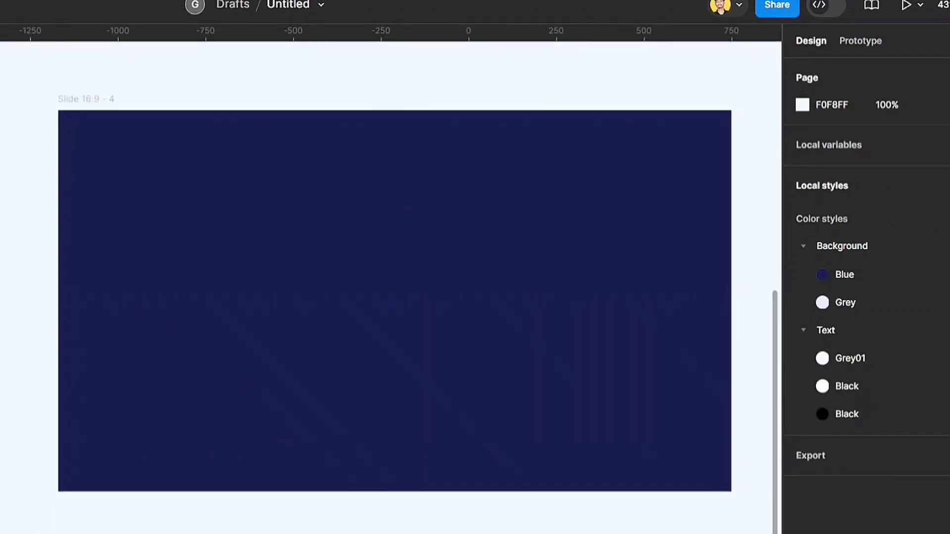
key("t")
left_click(222, 266)
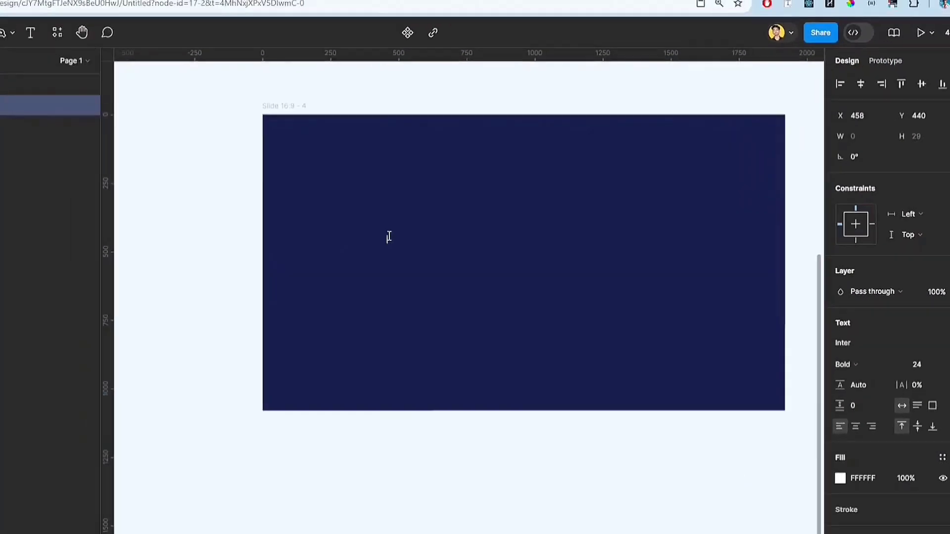
type("He;;p")
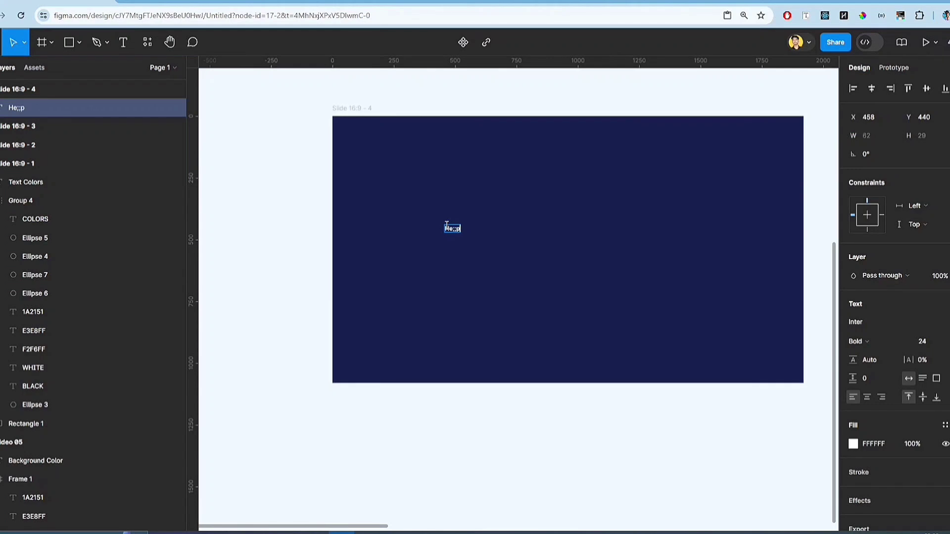
key("BackSpace")
key("BackSpace")
key("BackSpace")
type("llo Designer,")
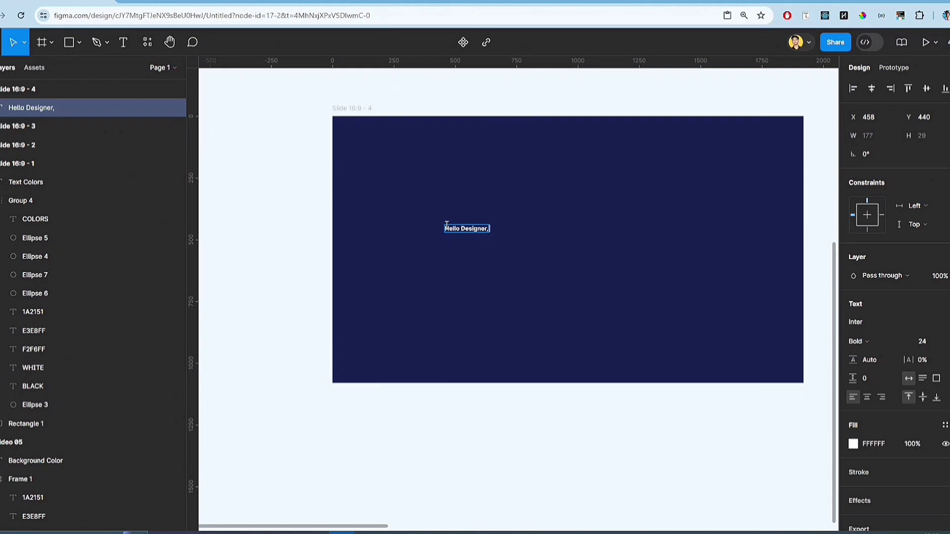
type(" I hope you all")
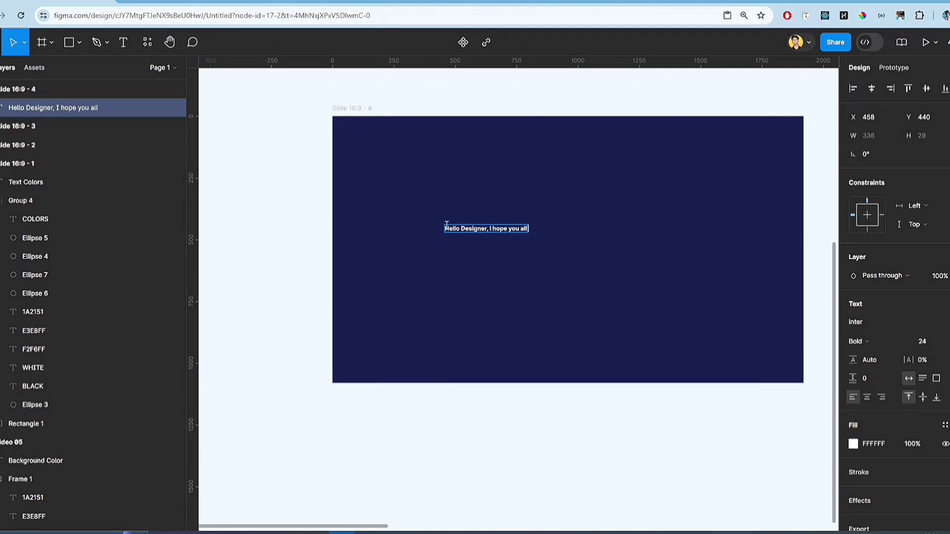
type(" are well")
key("Escape")
Set the font size of the greeting text on Slide 16:9 - 4 to 50
left_click(932, 346)
type("5")
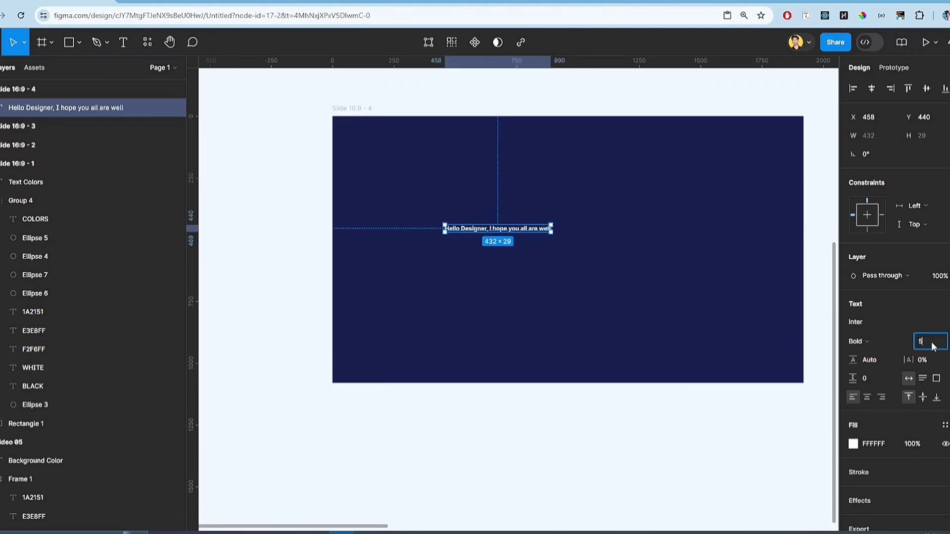
type("0")
key("Return")
left_click(555, 397)
scroll(544, 345, "up", 4)
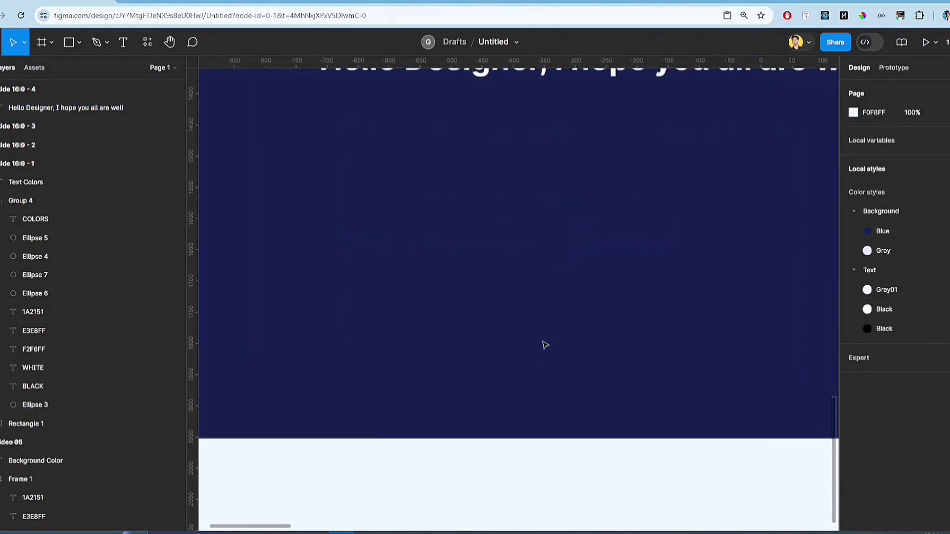
scroll(558, 331, "down", 5)
scroll(558, 331, "down", 3)
scroll(564, 277, "up", 5)
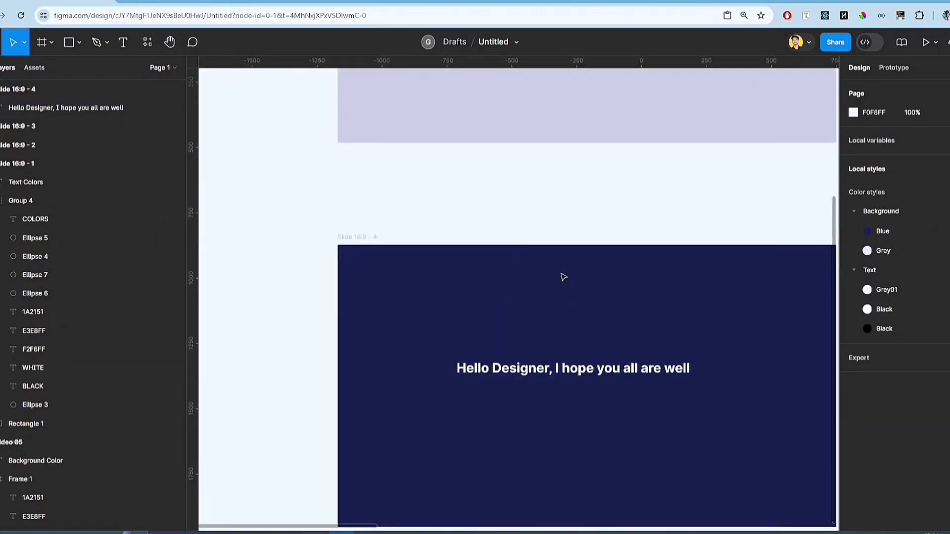
Set the fill of the greeting text on Slide 16:9 - 4 to custom black 000000
left_click(574, 369)
scroll(862, 421, "down", 2)
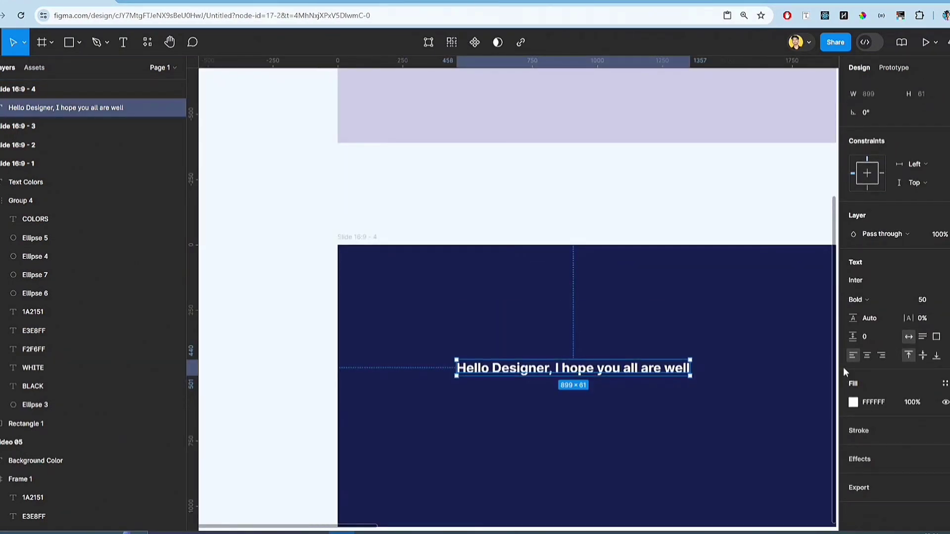
left_click(853, 404)
left_click(733, 355)
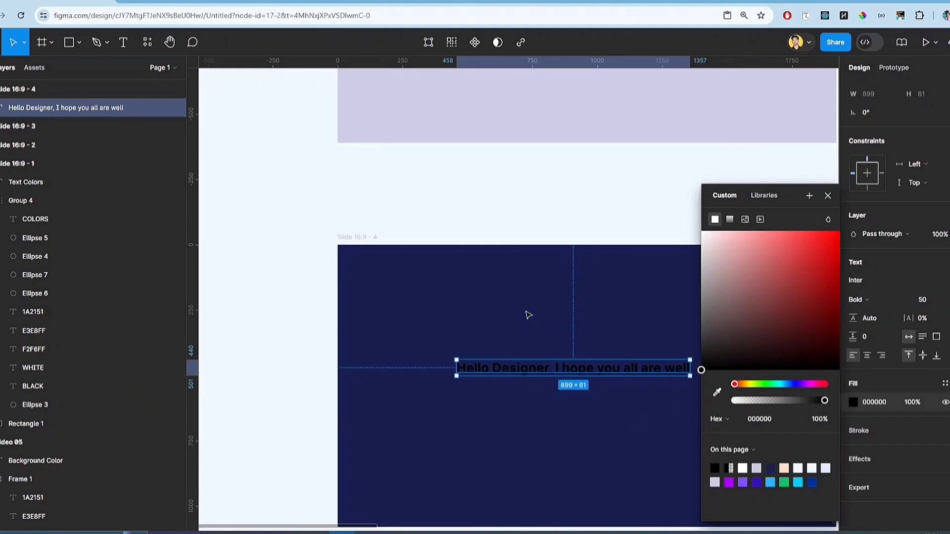
left_click(528, 314)
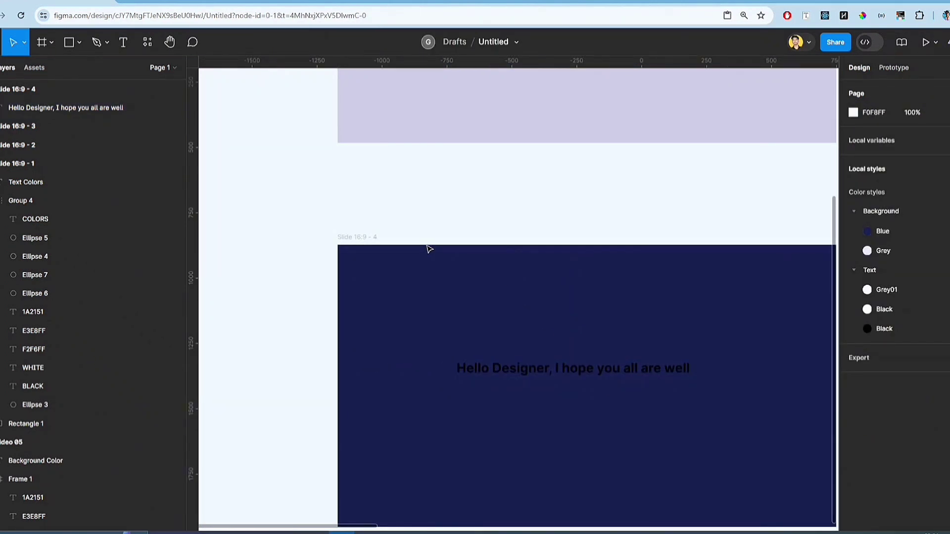
Apply the Grey01 color style from the Text folder to the greeting text's fill
left_click(493, 375)
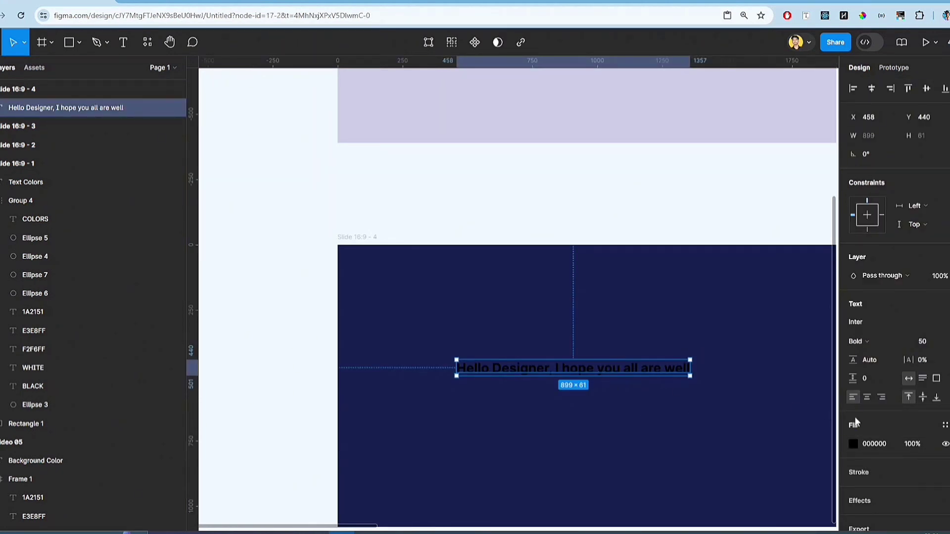
left_click(853, 445)
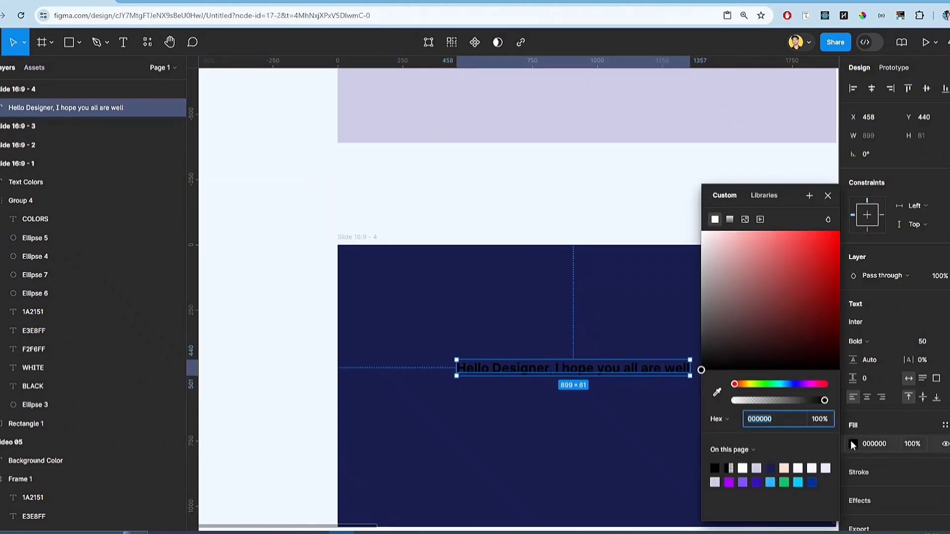
left_click(765, 196)
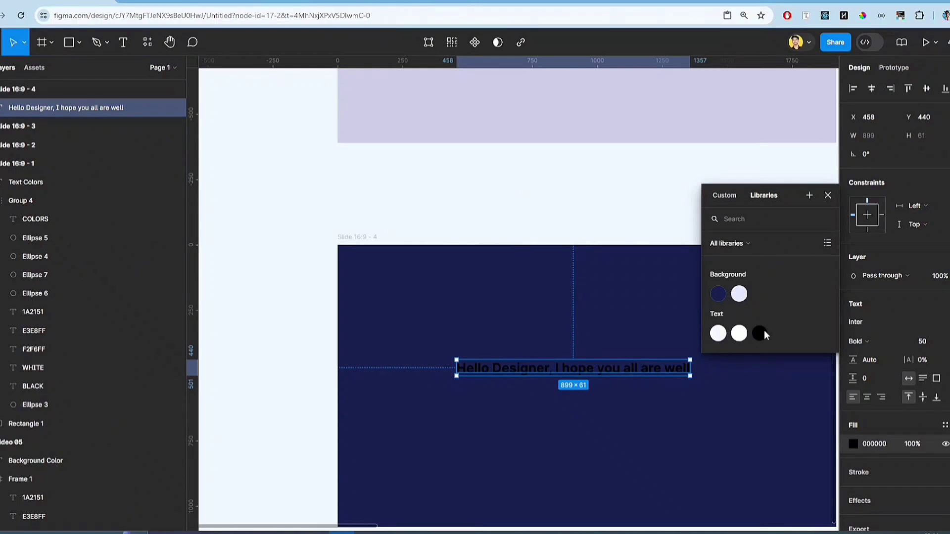
left_click(719, 334)
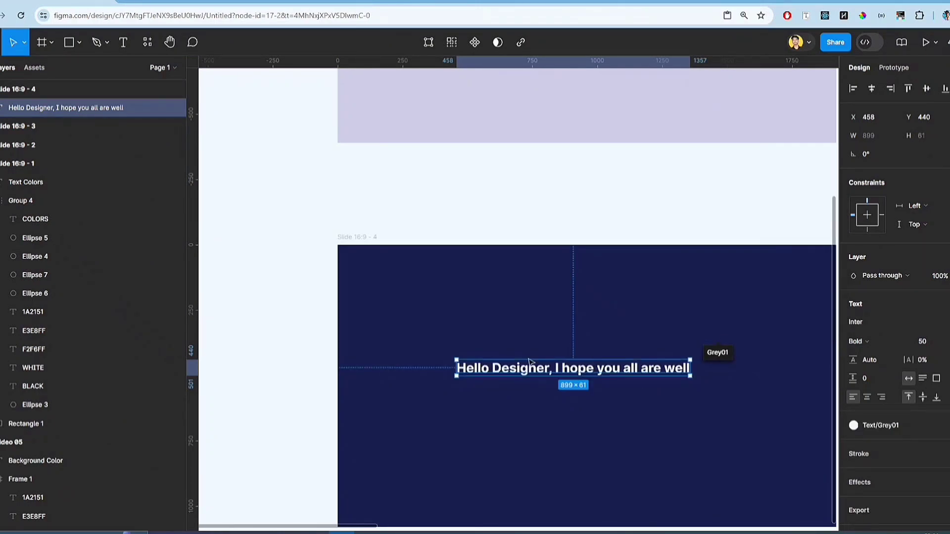
Apply the white color style named Black from the Text folder to the greeting text's fill
left_click(854, 425)
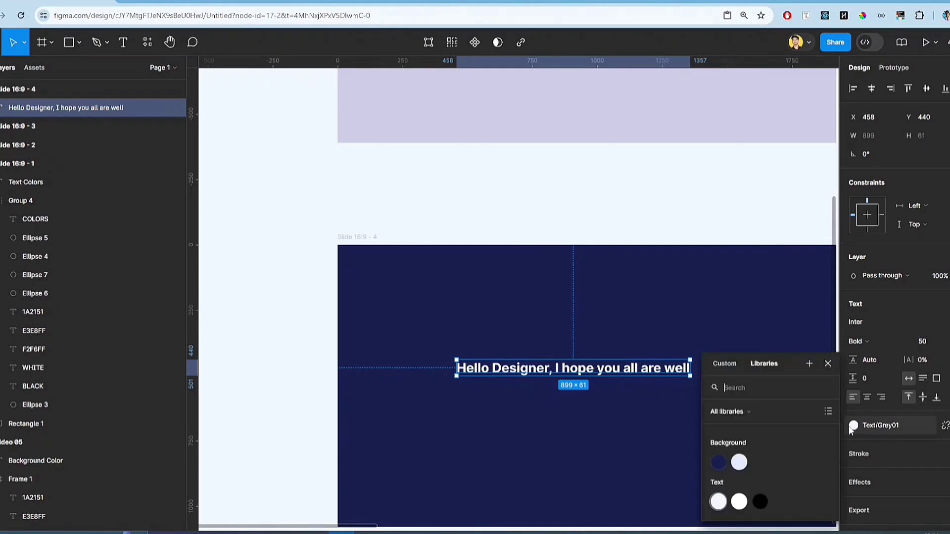
left_click(739, 501)
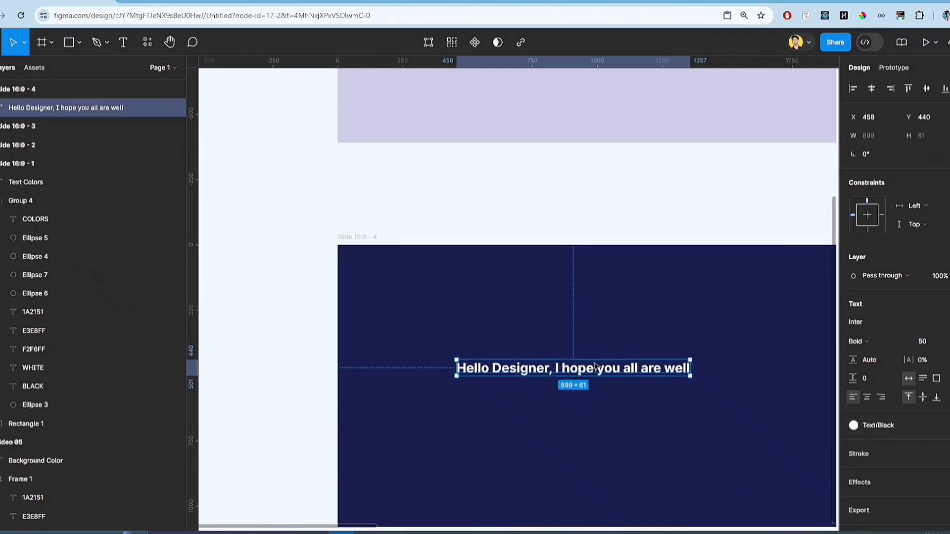
left_click(647, 416)
scroll(647, 414, "down", 5)
scroll(569, 318, "up", 3)
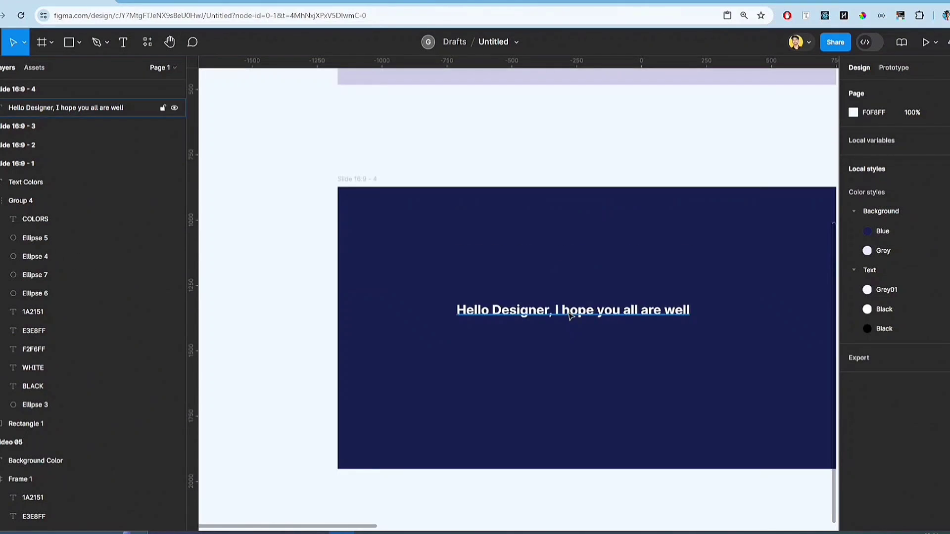
scroll(571, 317, "right", 3)
left_click(557, 310)
left_click(572, 361)
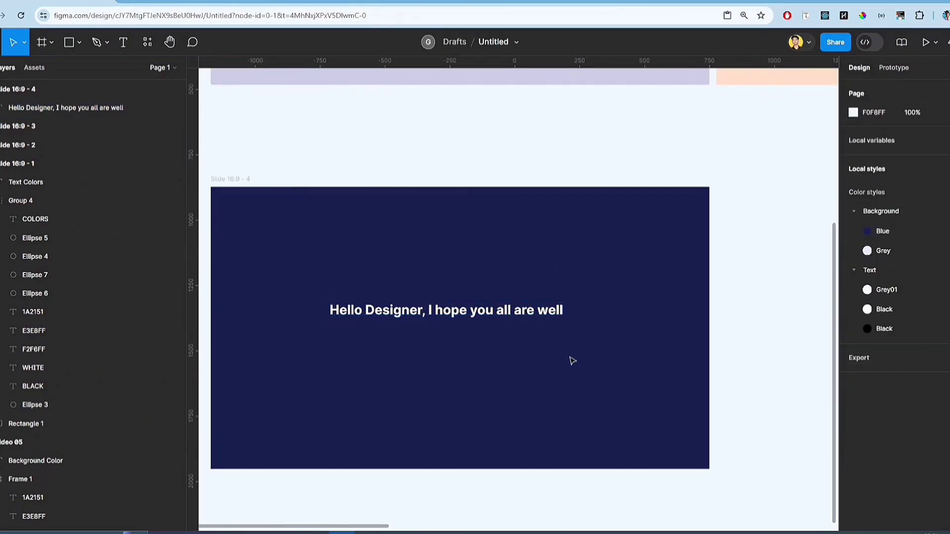
Duplicate the dark blue Slide 16:9 - 4 frame together with its greeting text
left_click(245, 180)
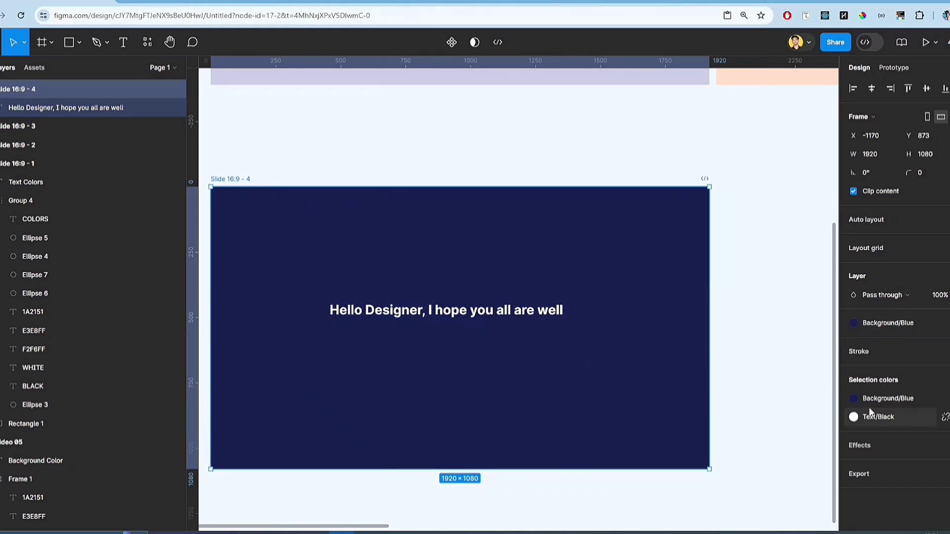
left_click(663, 158)
left_click(364, 311)
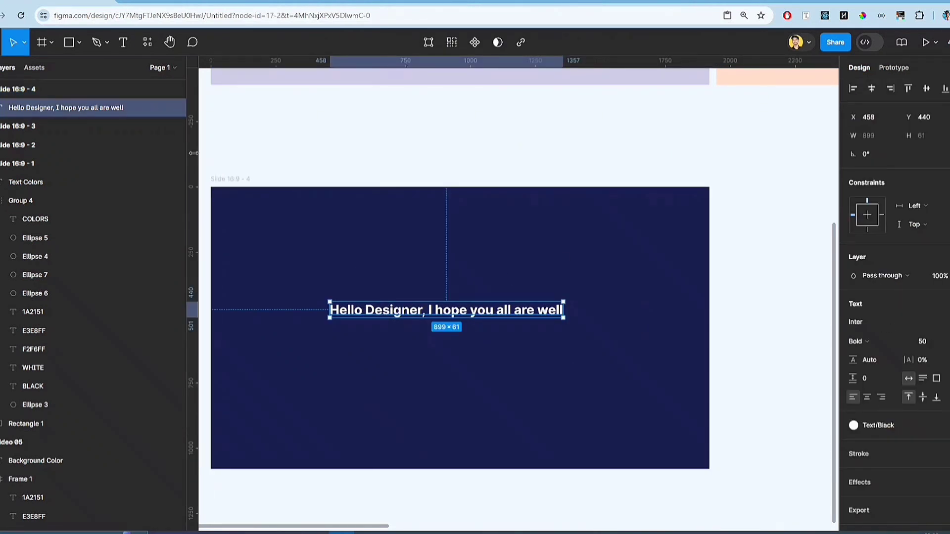
left_click(234, 180)
key("ctrl+d")
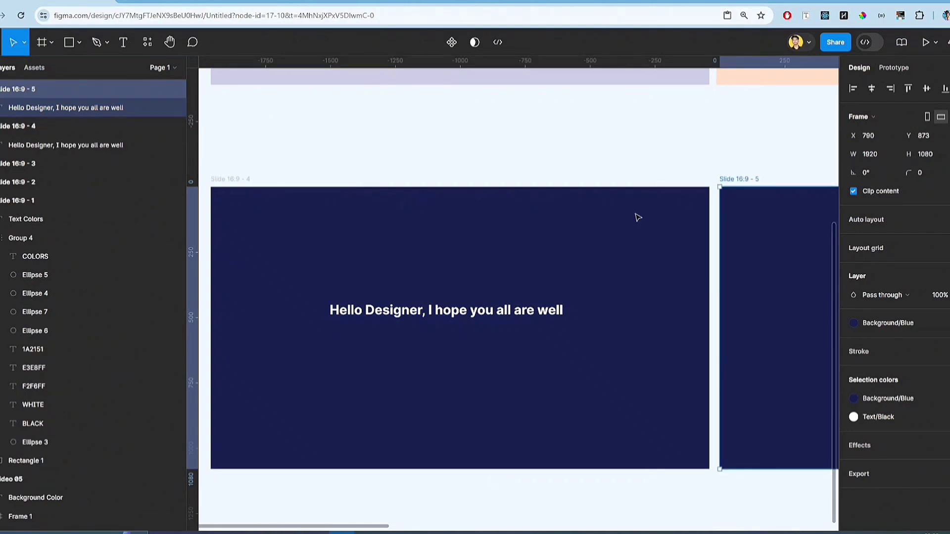
scroll(639, 217, "right", 10)
left_click(505, 228)
scroll(475, 230, "left", 5)
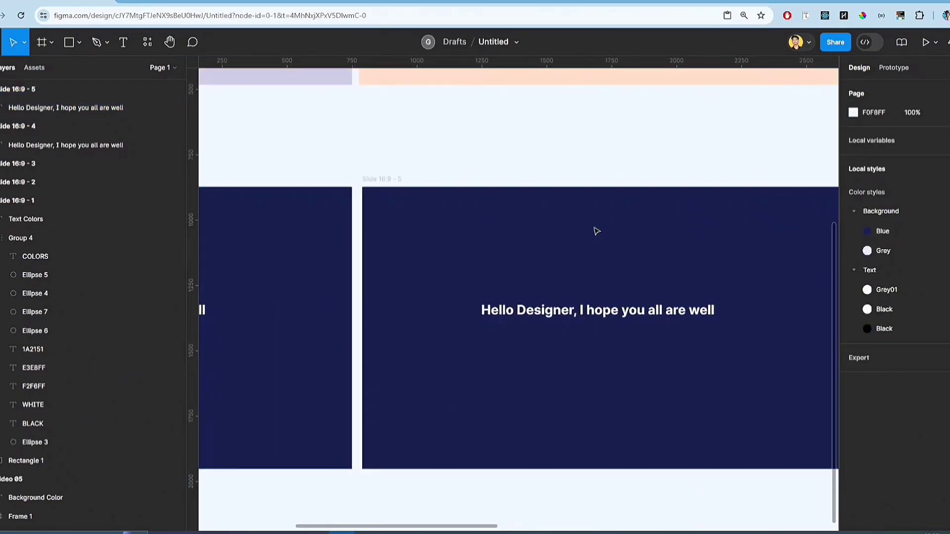
On Slide 16:9 - 5, apply the Background/Grey style to the frame fill and the Background/Blue style to the text
left_click(391, 188)
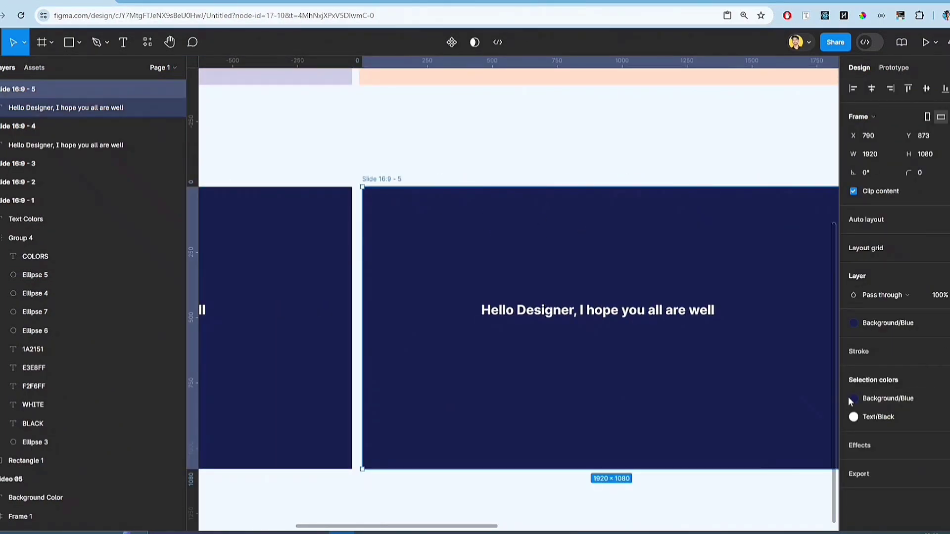
left_click(854, 399)
left_click(738, 462)
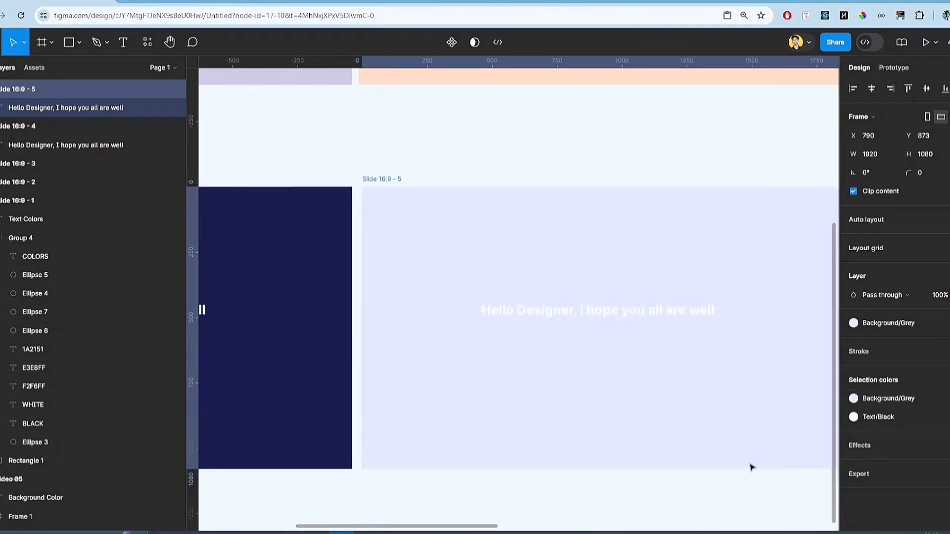
left_click(854, 417)
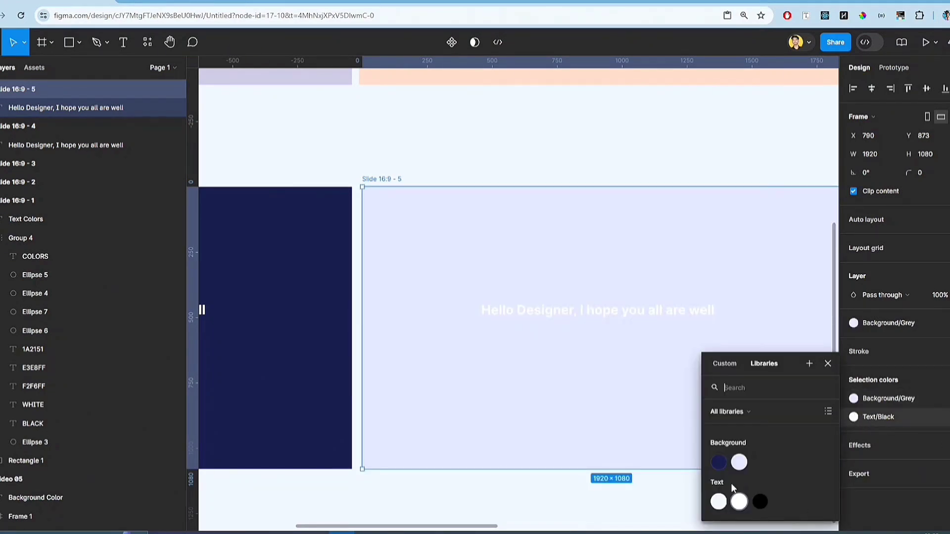
left_click(718, 462)
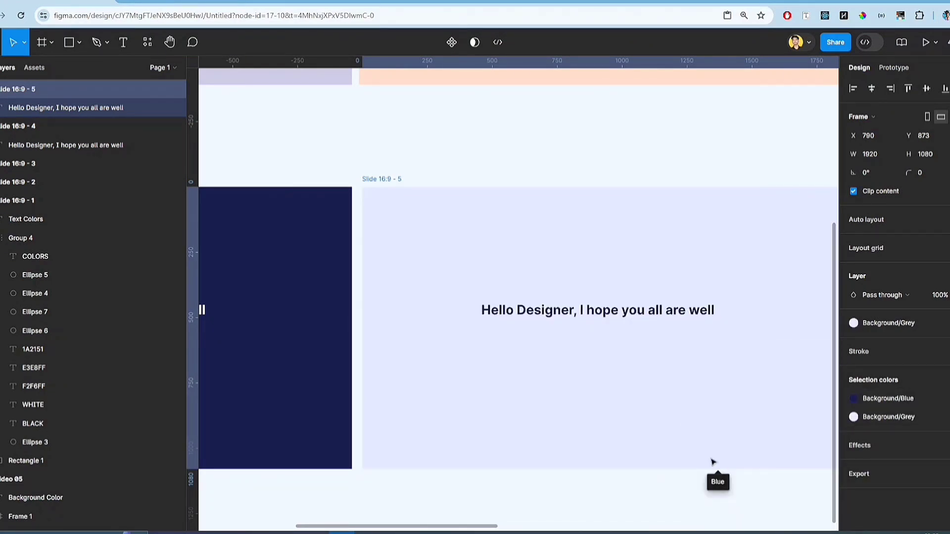
left_click(619, 244)
scroll(514, 237, "down", 3)
scroll(454, 248, "left", 5)
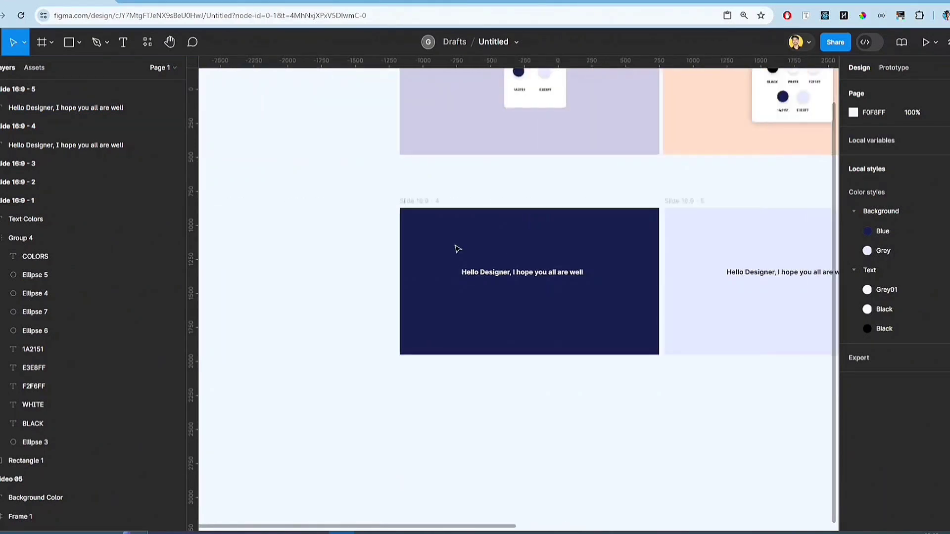
scroll(563, 248, "up", 4)
scroll(563, 249, "right", 2)
scroll(563, 248, "right", 5)
scroll(566, 248, "left", 3)
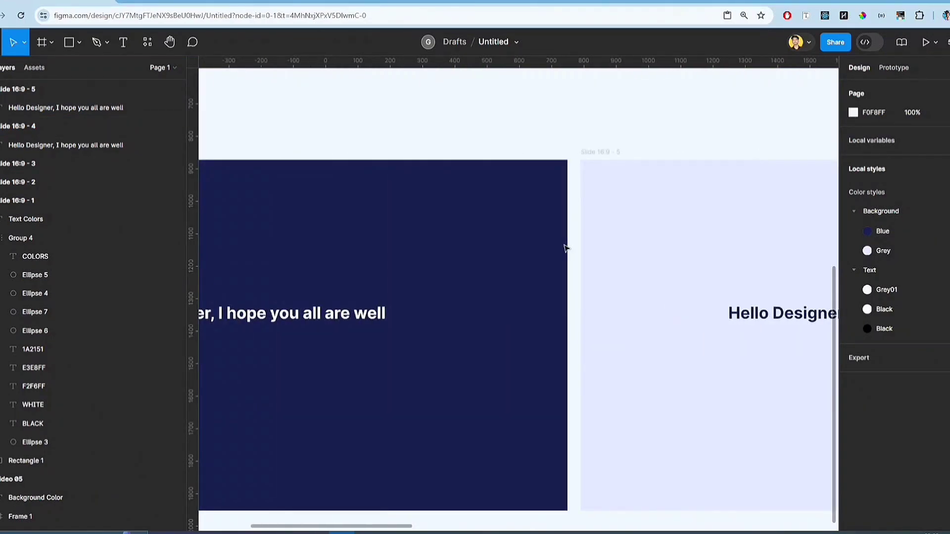
Compare the greeting text and background colors on Slide 16:9 - 4 and Slide 16:9 - 5
scroll(567, 247, "left", 3)
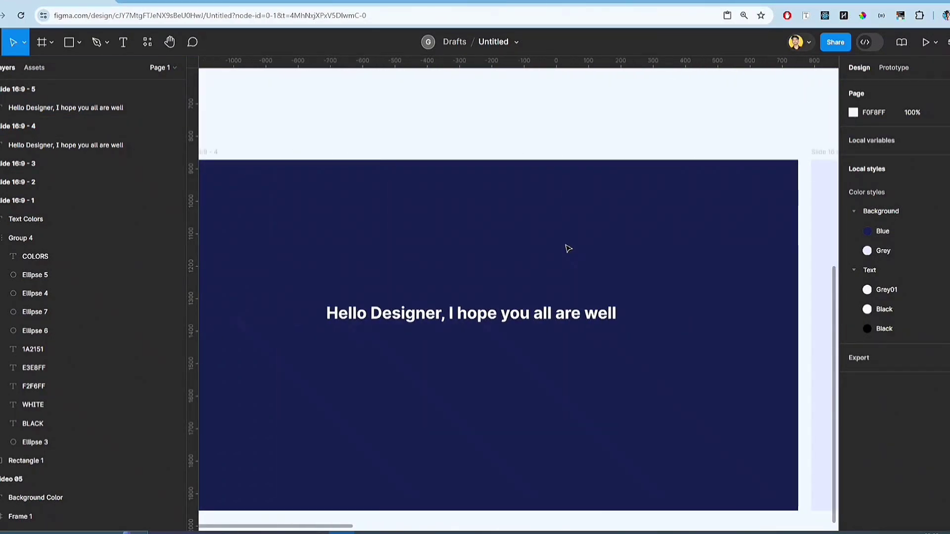
scroll(567, 248, "right", 8)
scroll(568, 248, "left", 3)
scroll(567, 248, "left", 4)
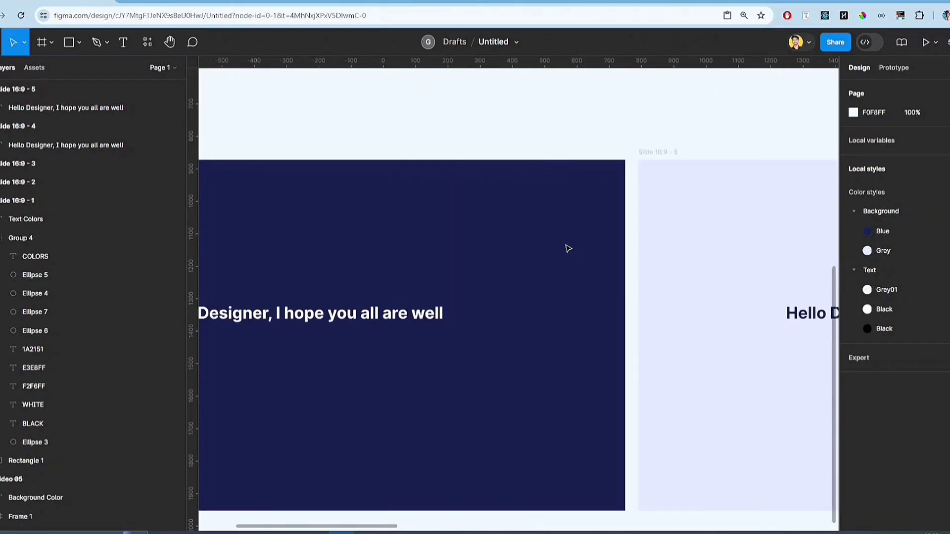
scroll(568, 248, "right", 5)
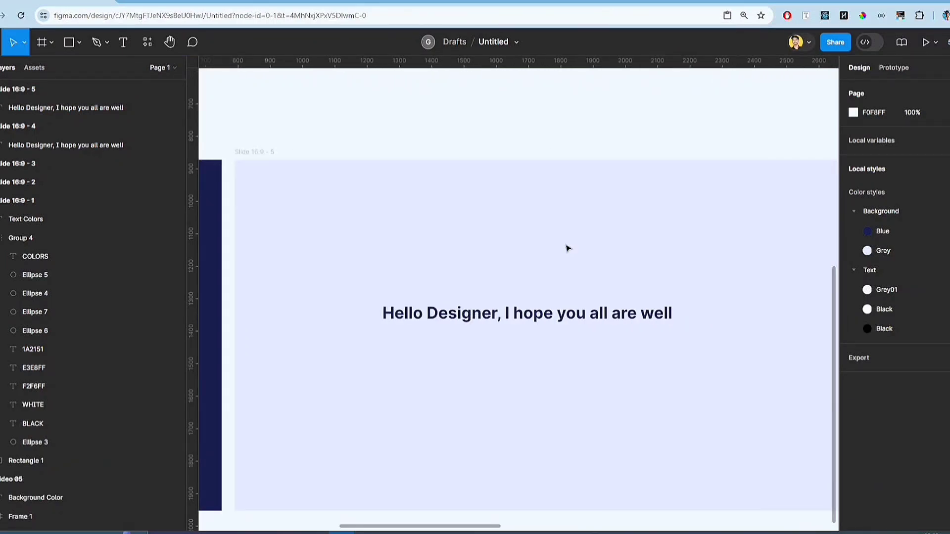
scroll(567, 249, "down", 3)
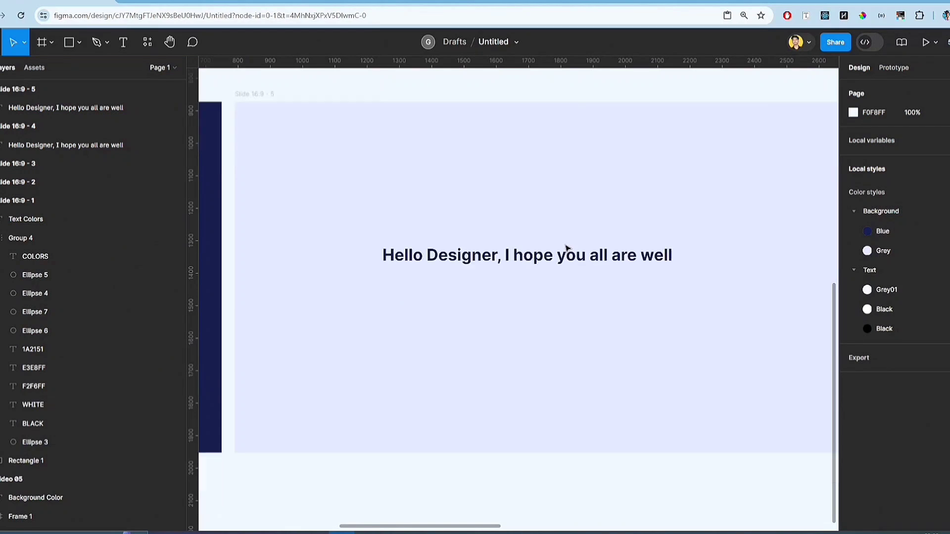
scroll(568, 250, "down", 5)
scroll(568, 252, "up", 2)
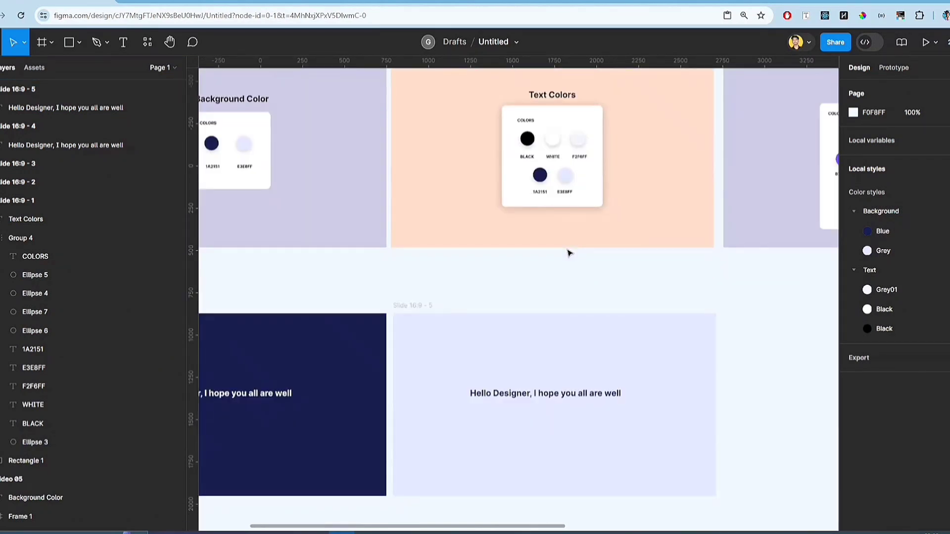
scroll(579, 322, "down", 4)
left_click_drag(695, 373, 491, 227)
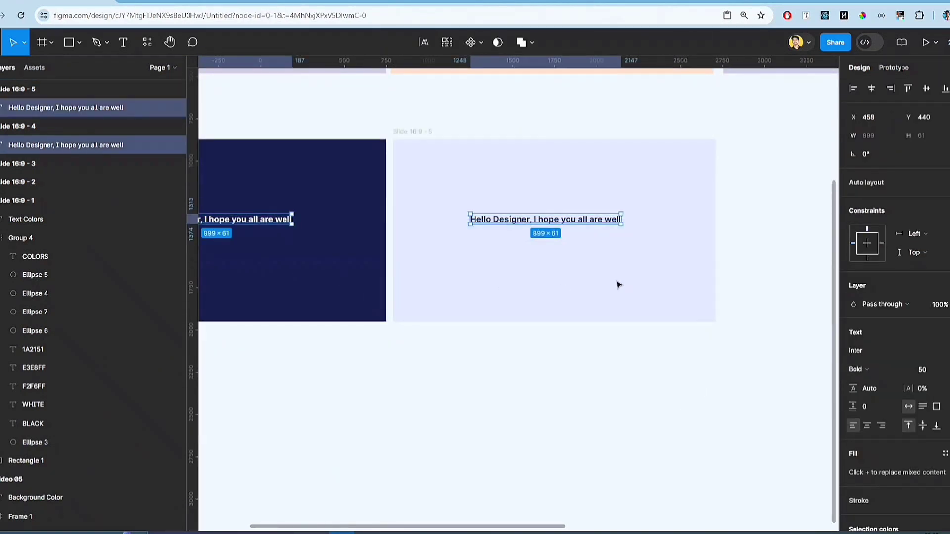
left_click(400, 399)
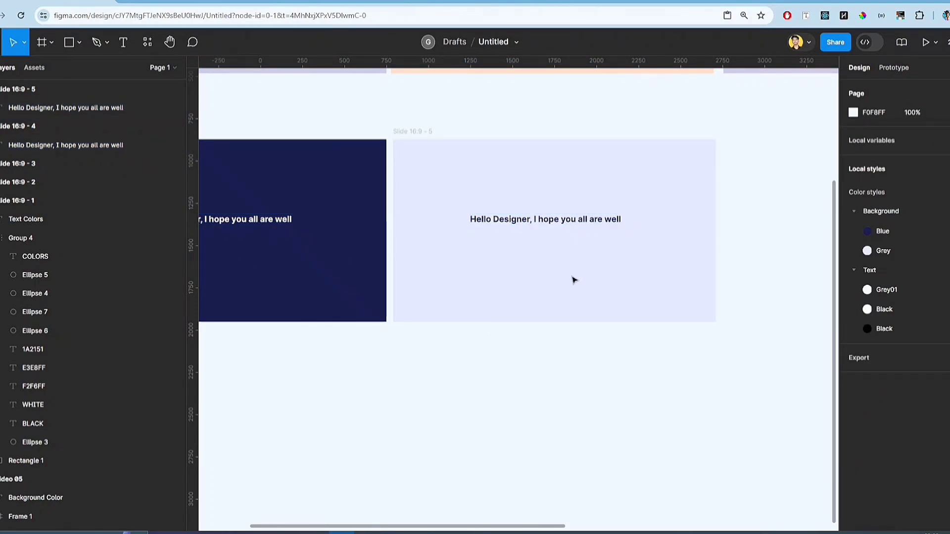
scroll(573, 282, "right", 5)
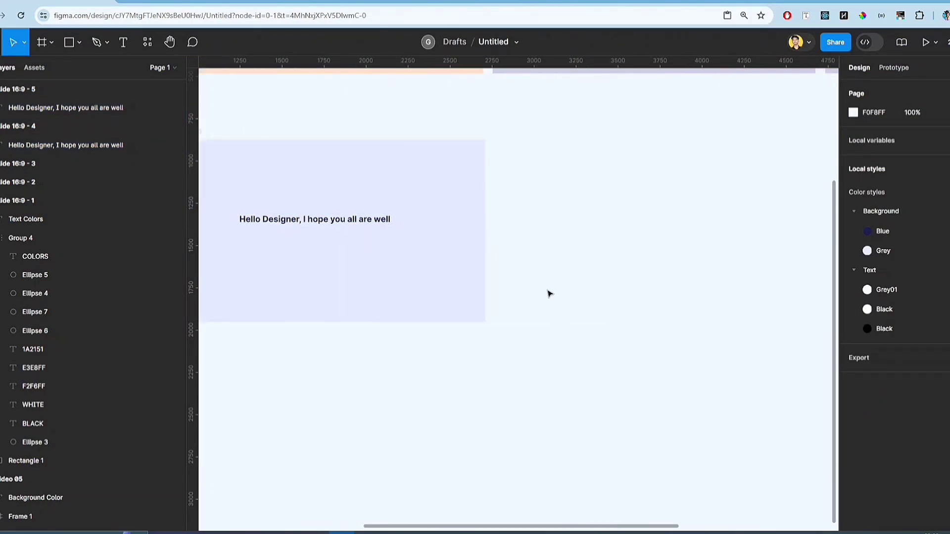
scroll(547, 293, "left", 6)
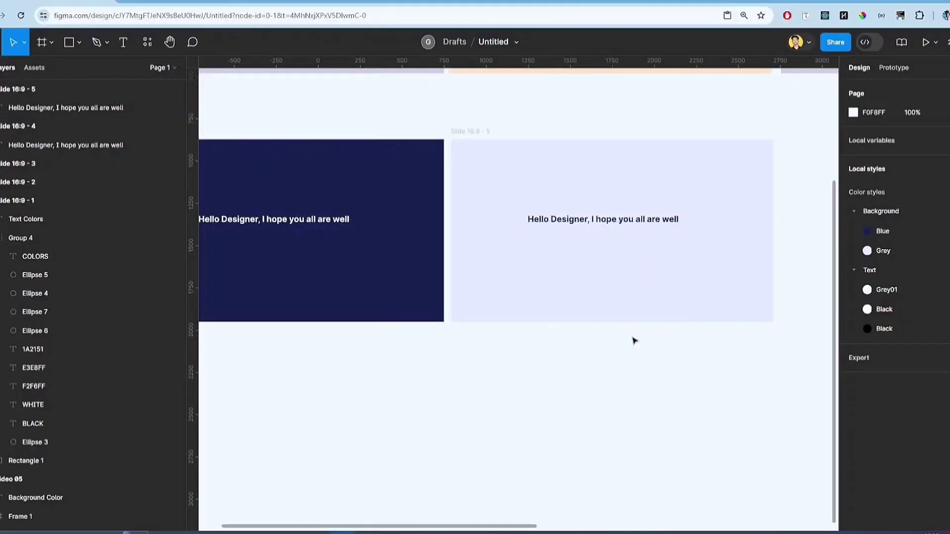
Create a color style named Purple from the 8352FD circle on the Button Colors slide
scroll(610, 340, "right", 10)
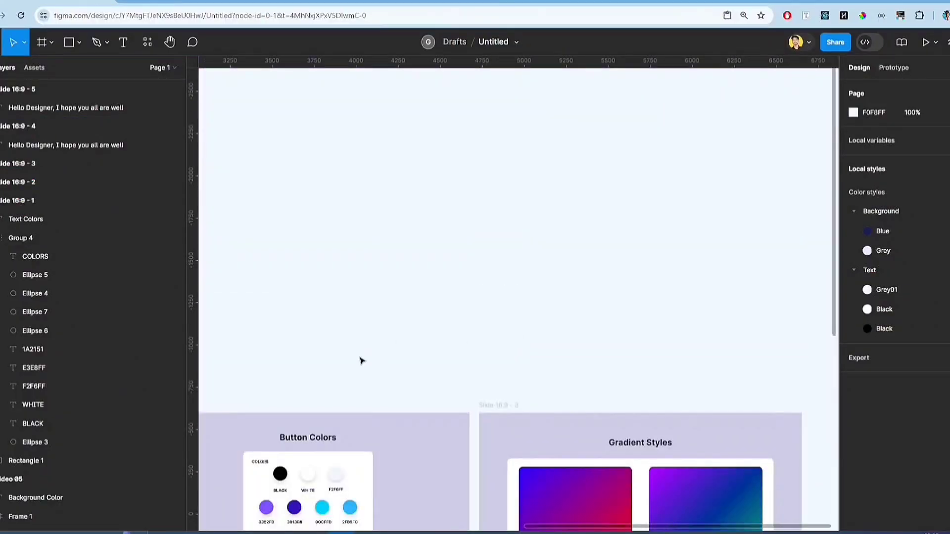
scroll(330, 330, "up", 5)
scroll(365, 291, "left", 5)
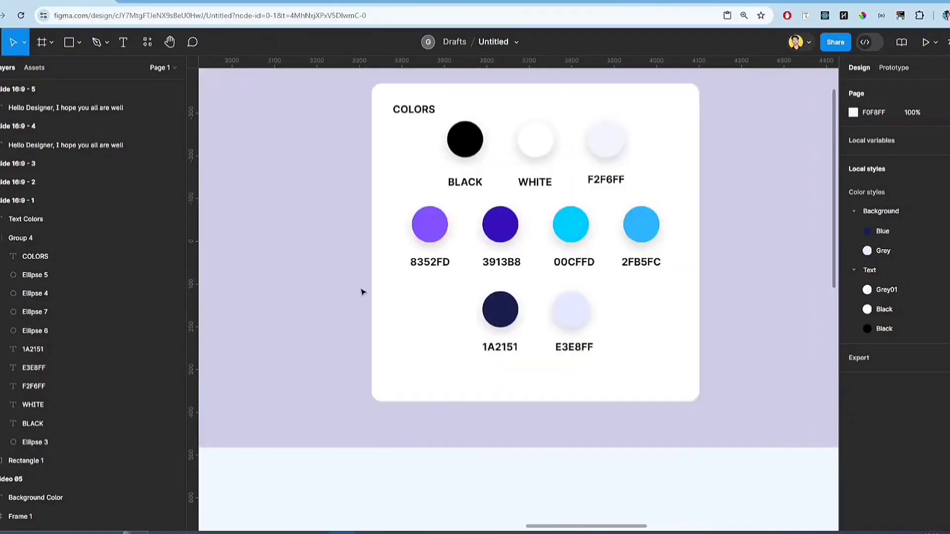
left_click(431, 226)
double_click(431, 225)
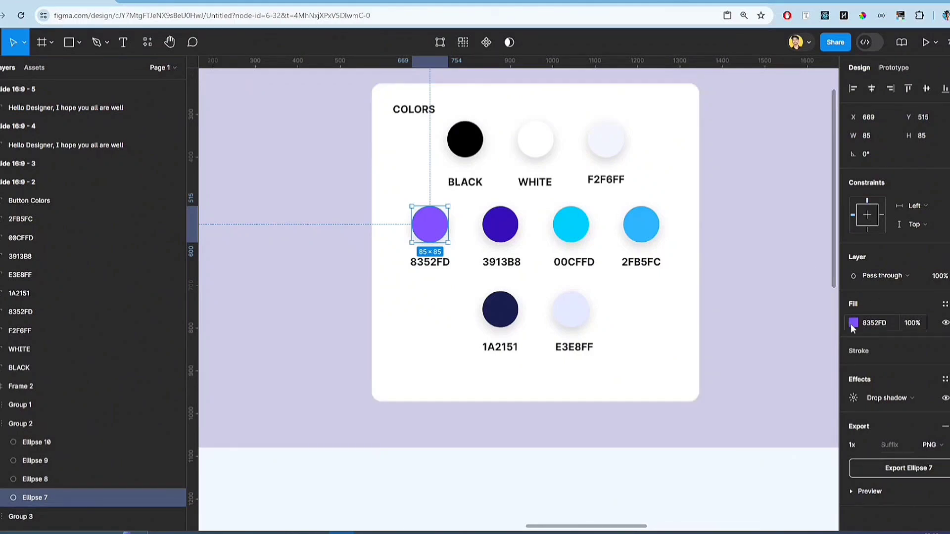
left_click(853, 323)
left_click(764, 195)
left_click(810, 196)
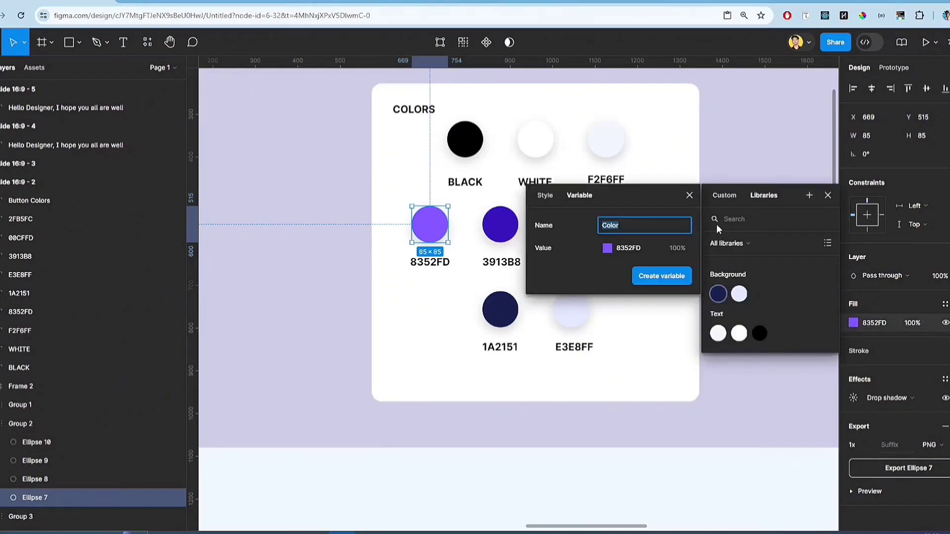
left_click(545, 196)
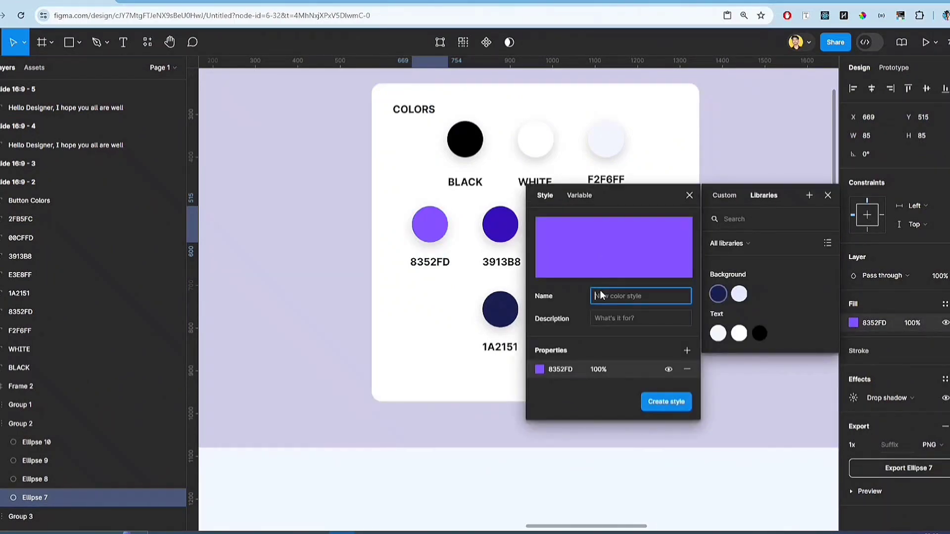
type("Pr")
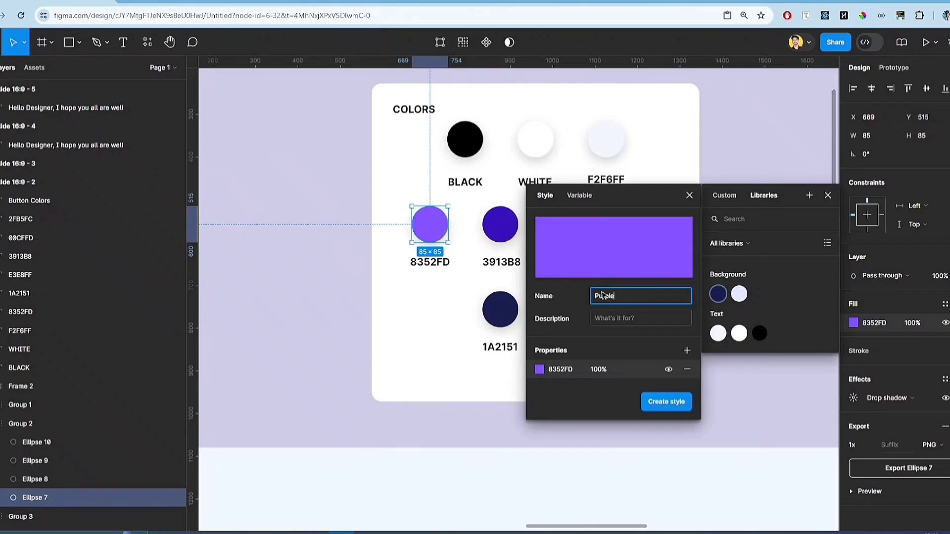
key("Return")
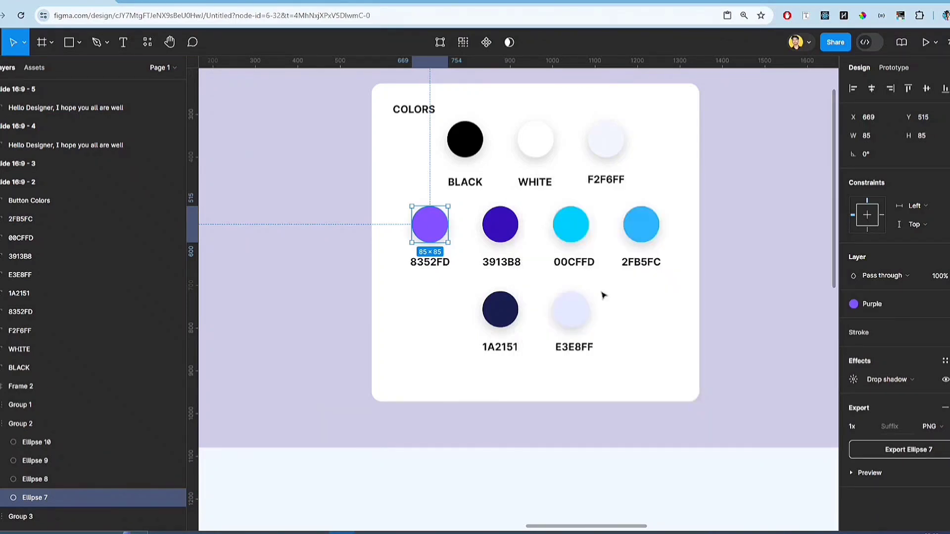
left_click(501, 220)
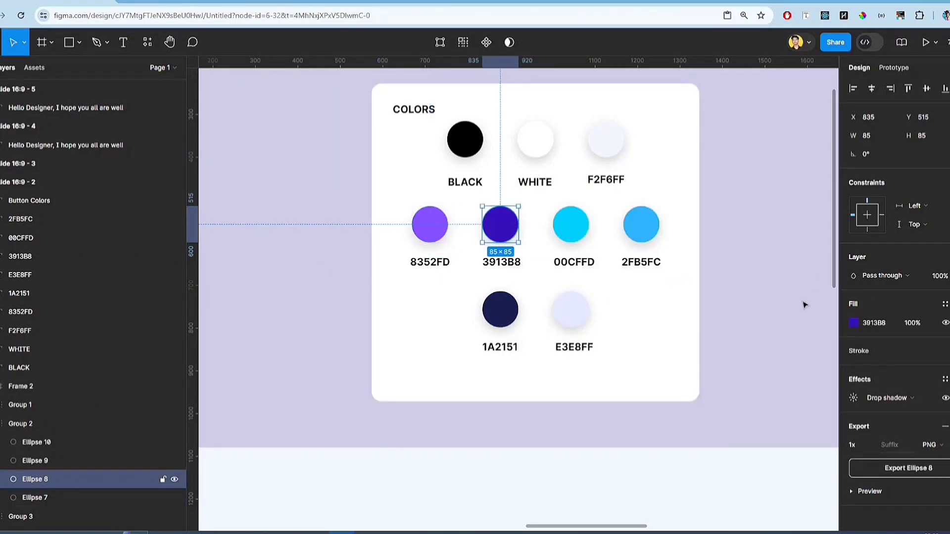
left_click(855, 324)
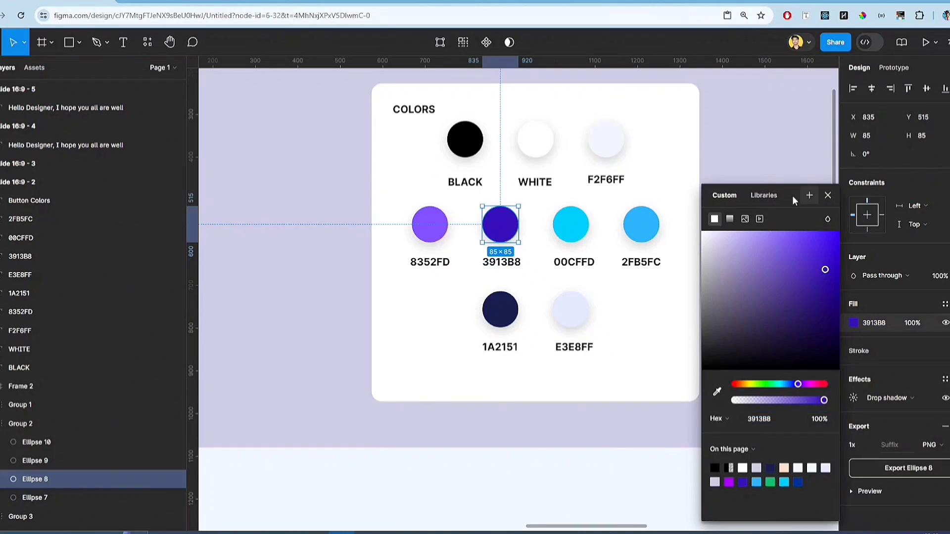
left_click(810, 195)
left_click(695, 237)
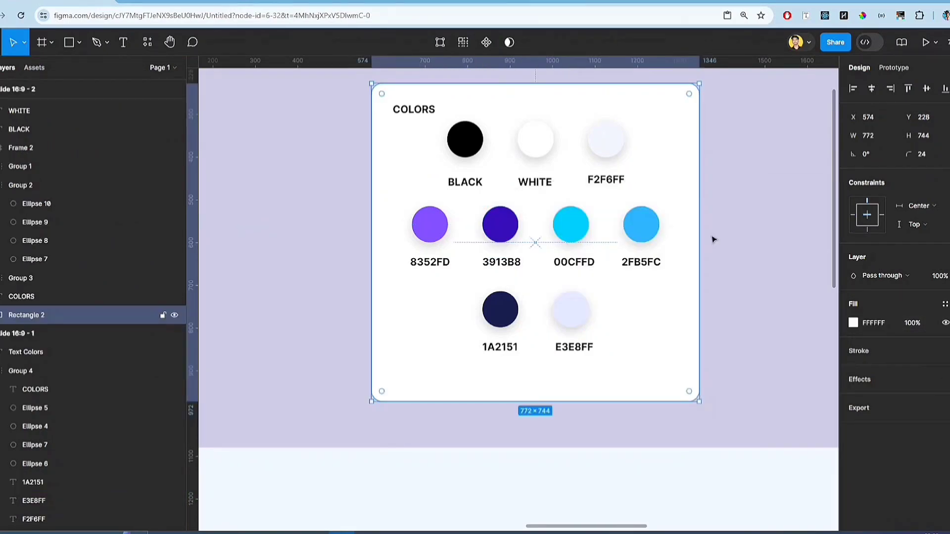
Create a color style named Purple 02 from the fill of the 3913B8 circle
double_click(501, 224)
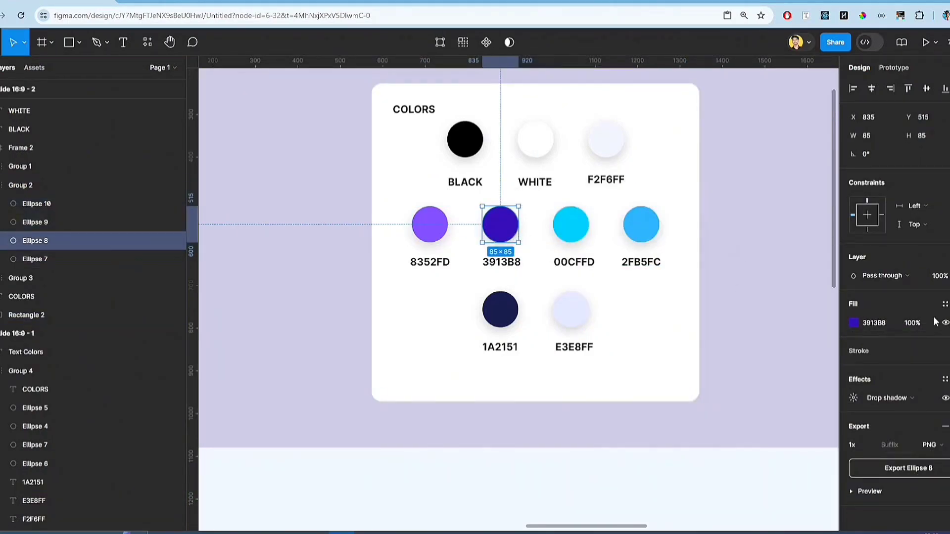
left_click(944, 303)
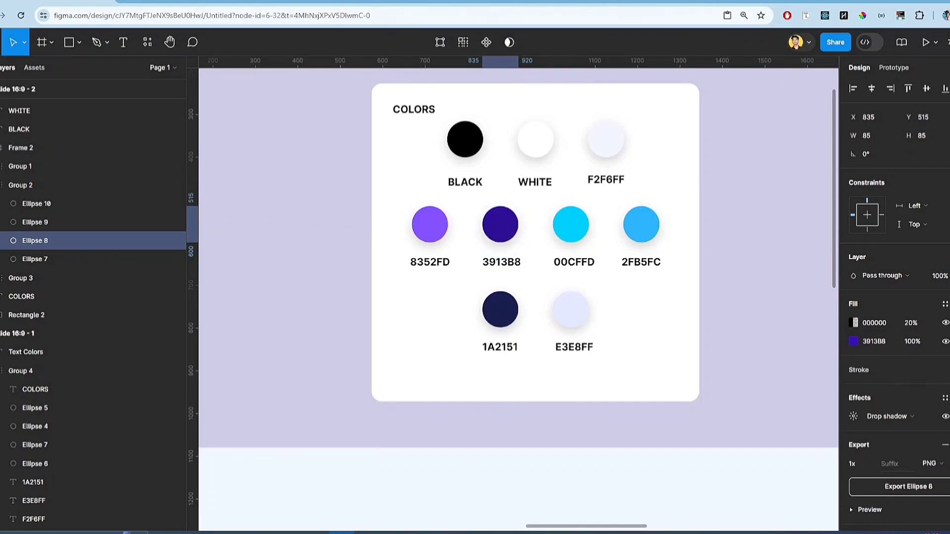
left_click(948, 323)
left_click(854, 323)
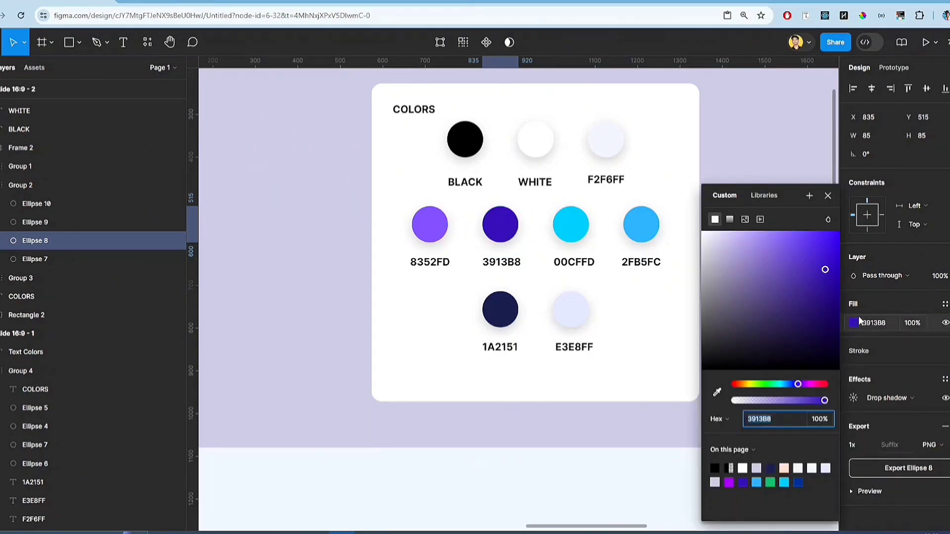
left_click(809, 195)
left_click(545, 195)
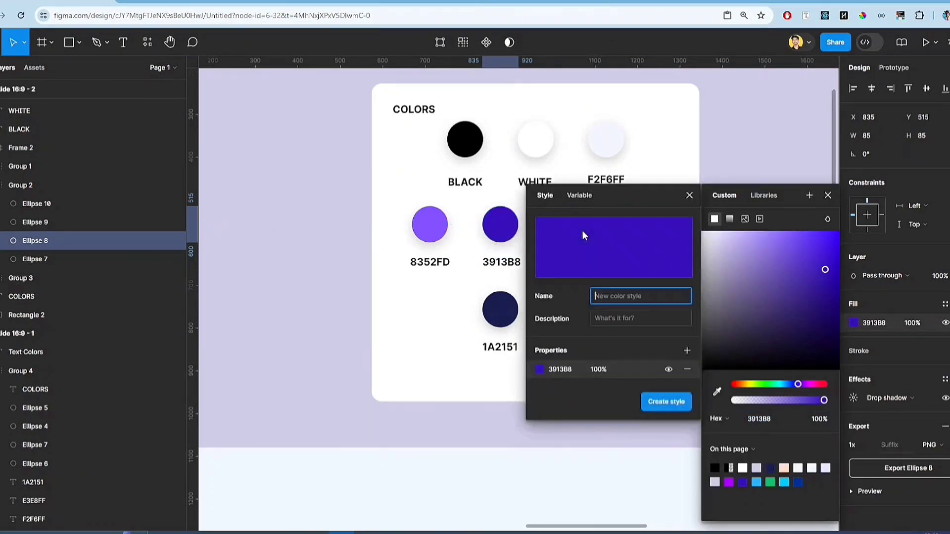
type("Purple 02")
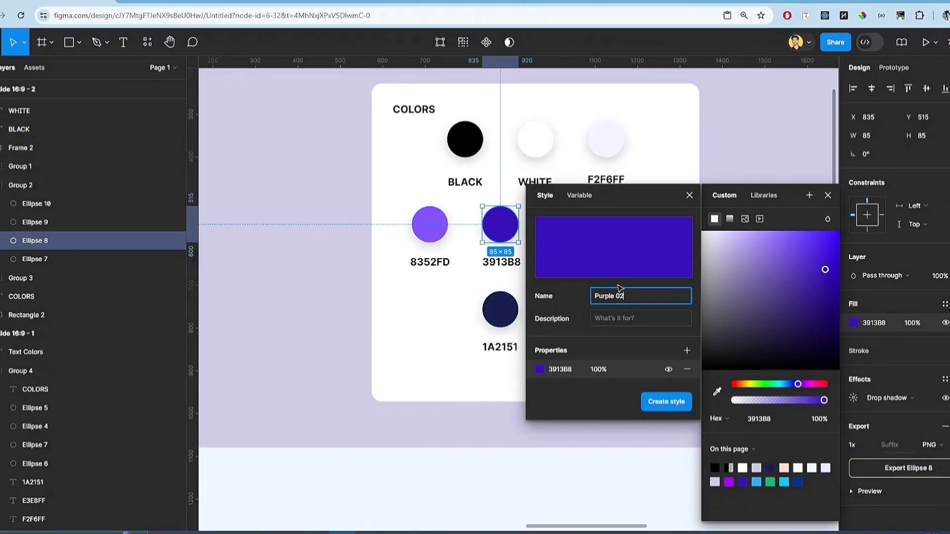
key("Return")
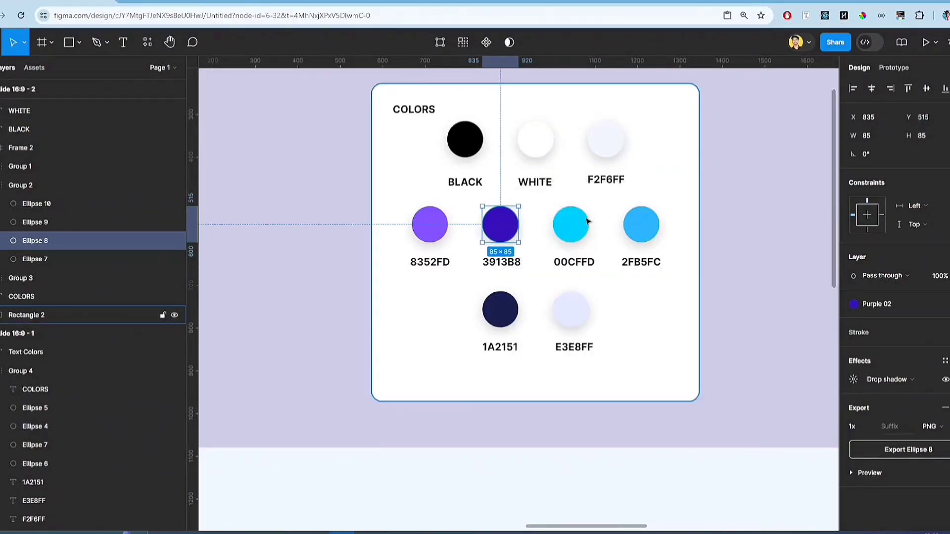
Create a color style named White from the WHITE circle's fill in the Button Colors palette
double_click(539, 135)
left_click(853, 323)
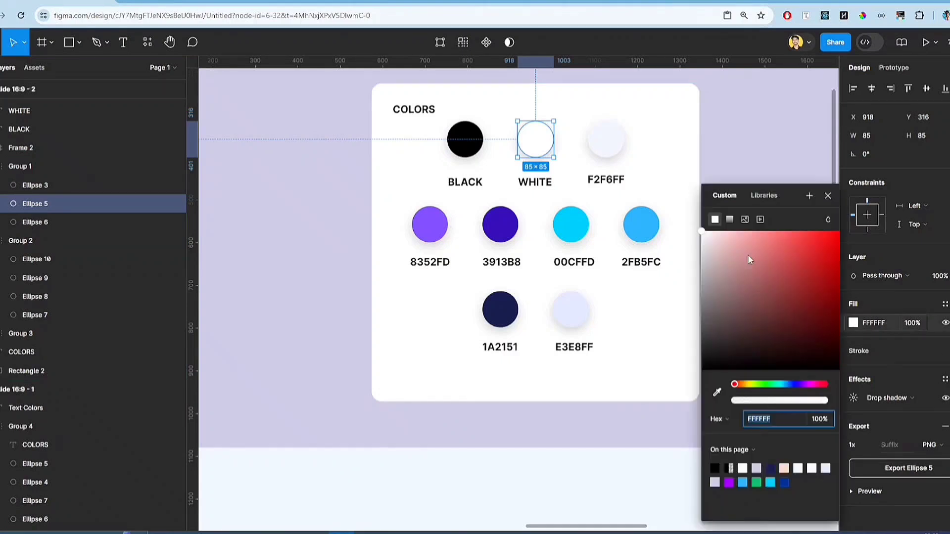
left_click(809, 195)
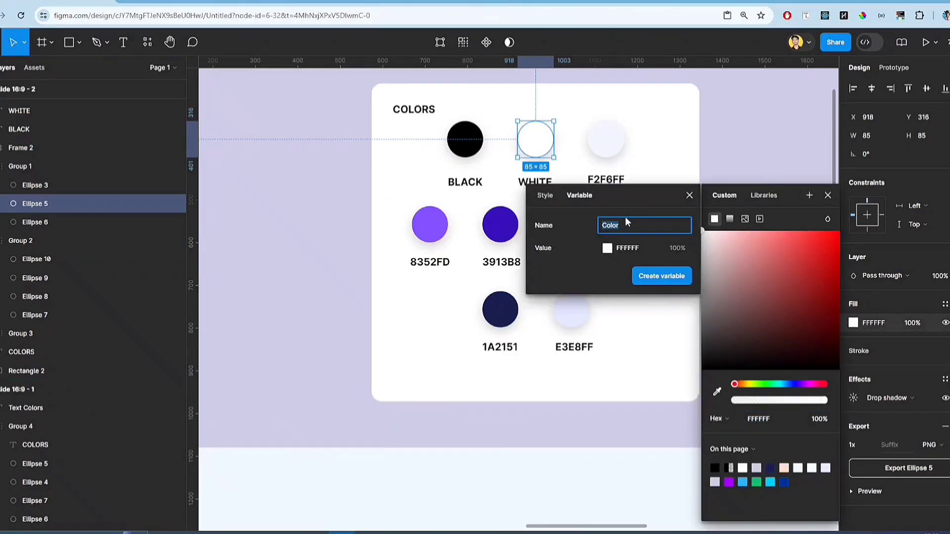
left_click(544, 196)
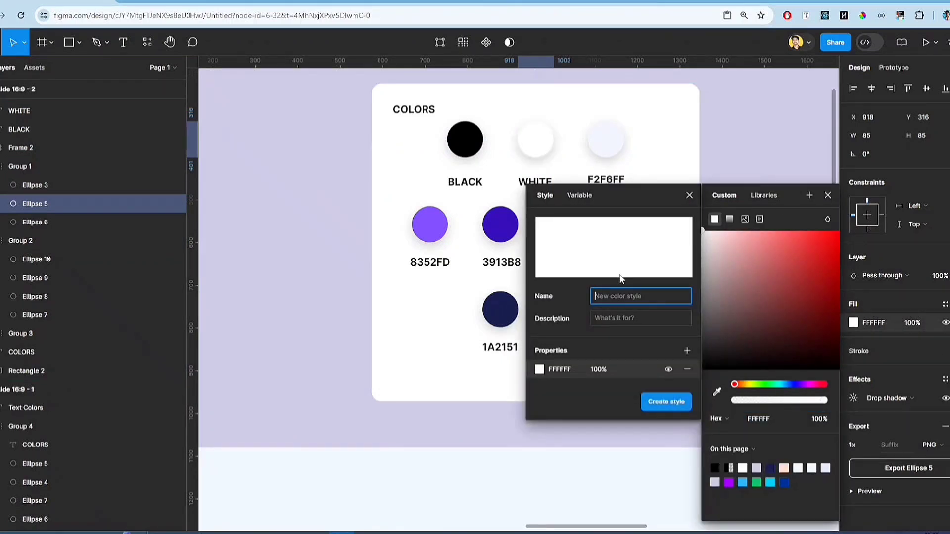
type("White")
key("Return")
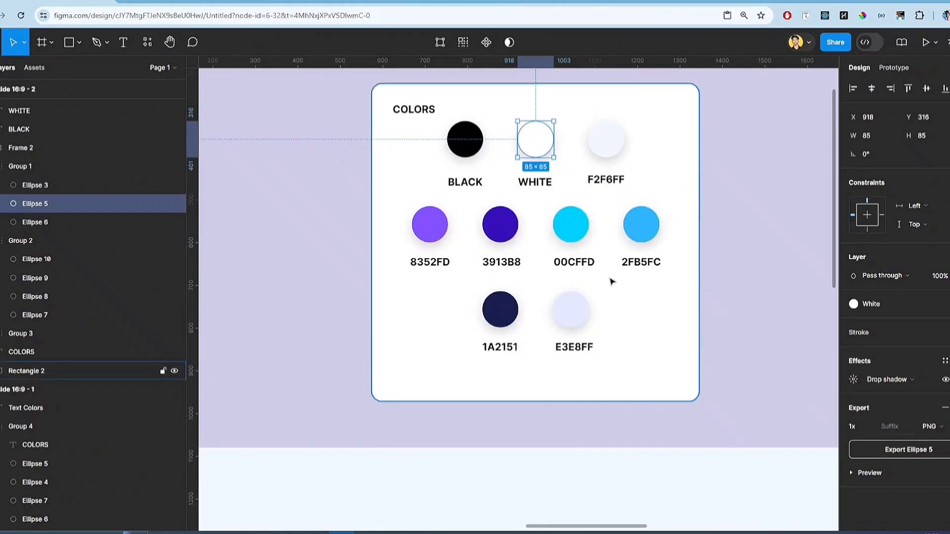
Create a color style named Grey from the fill of the E3E8FF circle
double_click(559, 312)
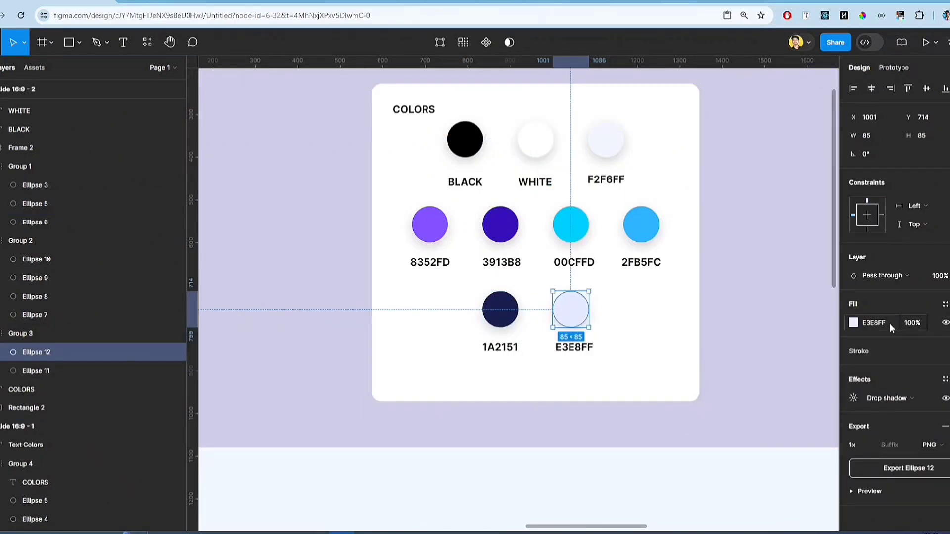
left_click(853, 323)
left_click(810, 195)
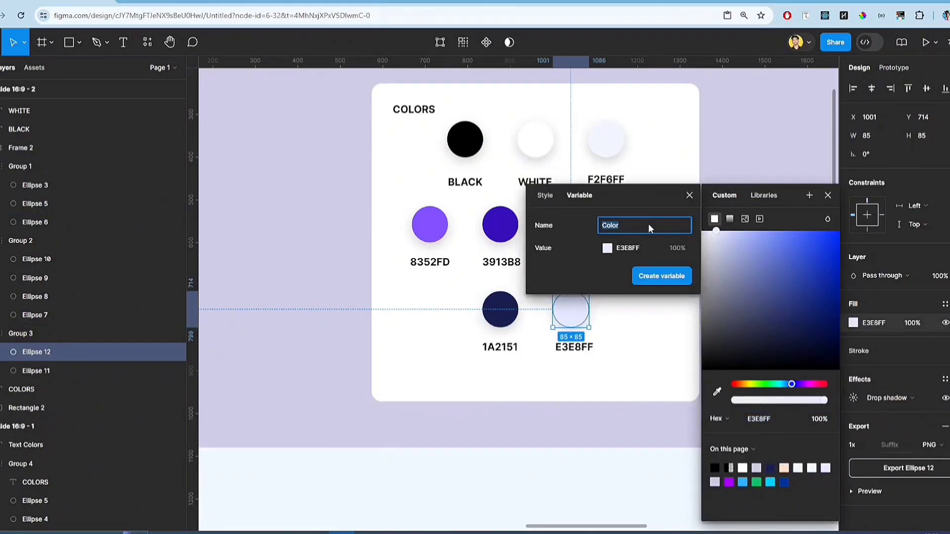
left_click(544, 197)
type("Gr")
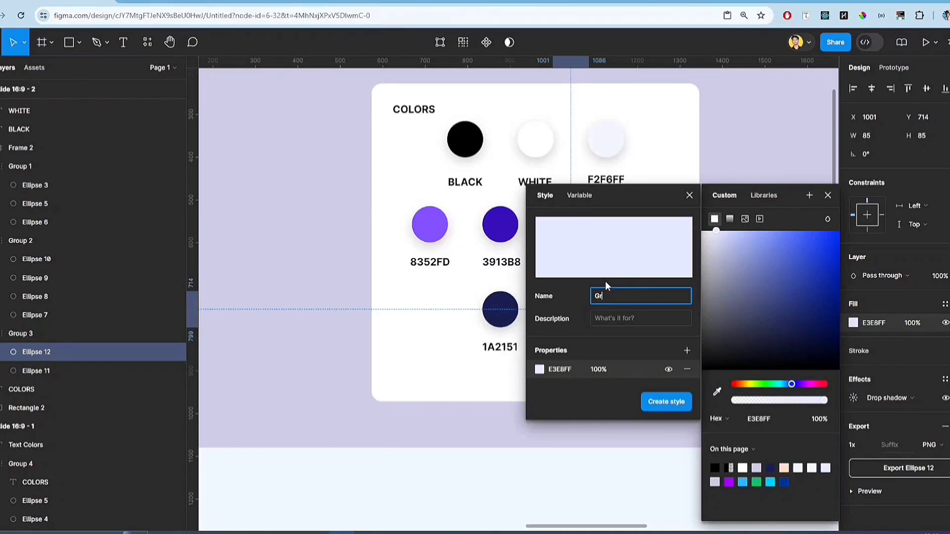
type("ey")
key("Return")
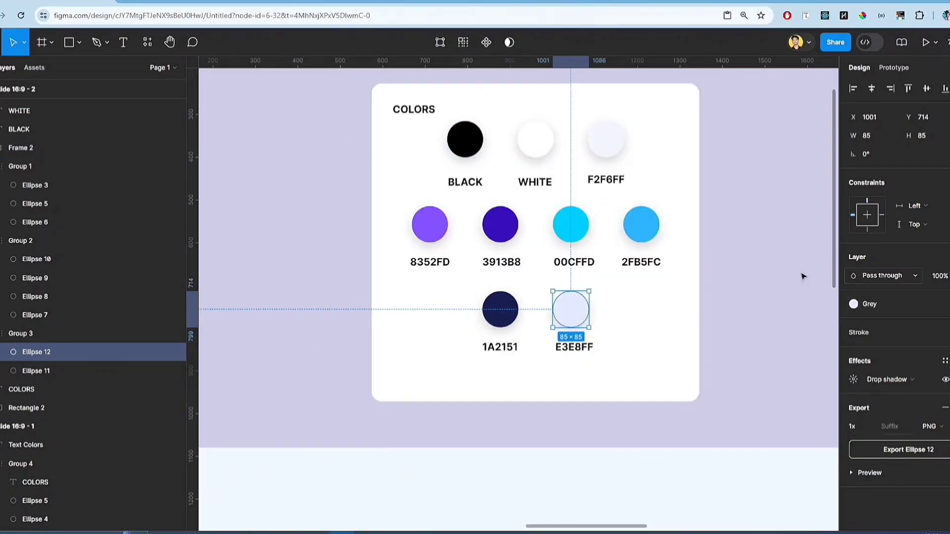
Place the Purple color style in a new style folder named Buttons
left_click(711, 275)
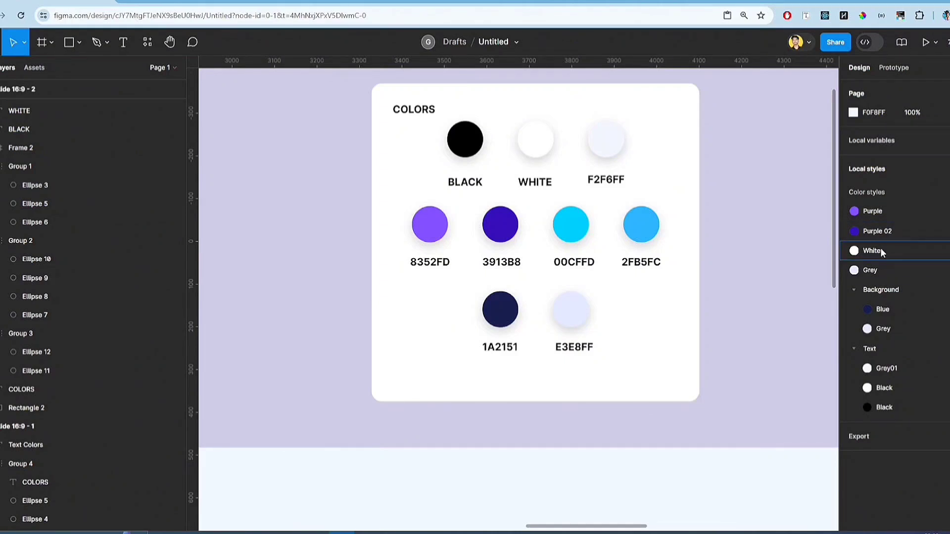
right_click(870, 212)
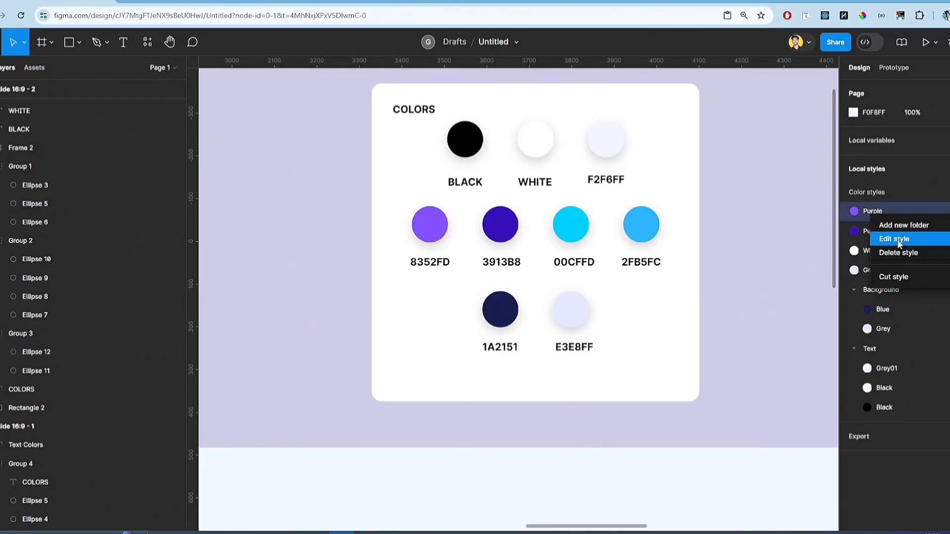
left_click(896, 226)
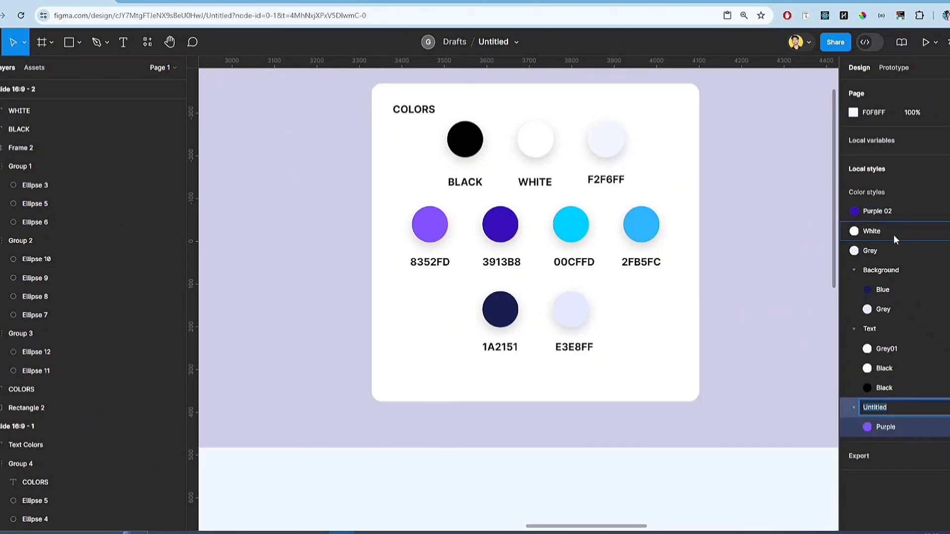
type("Buttons")
key("Return")
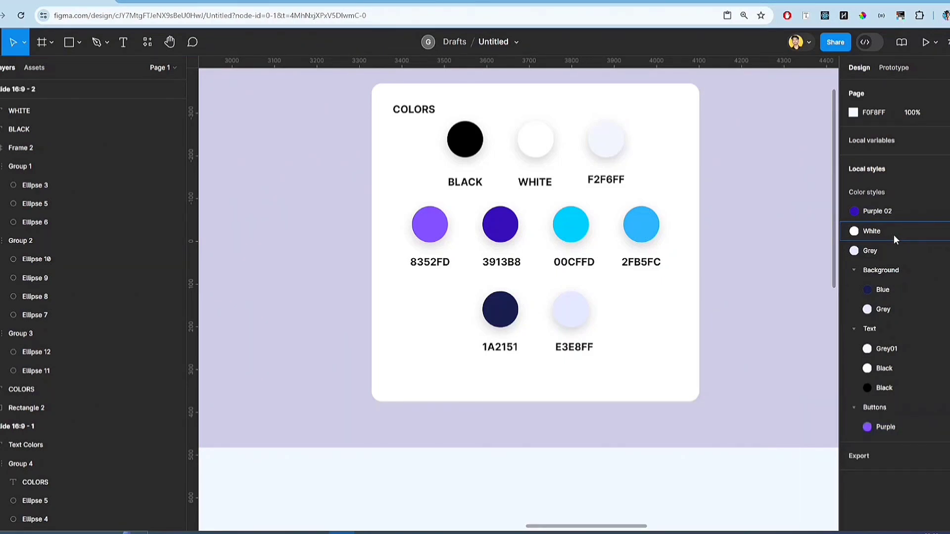
Move the ungrouped White, Grey and Purple 02 color styles into the Buttons folder
left_click_drag(886, 232, 925, 418)
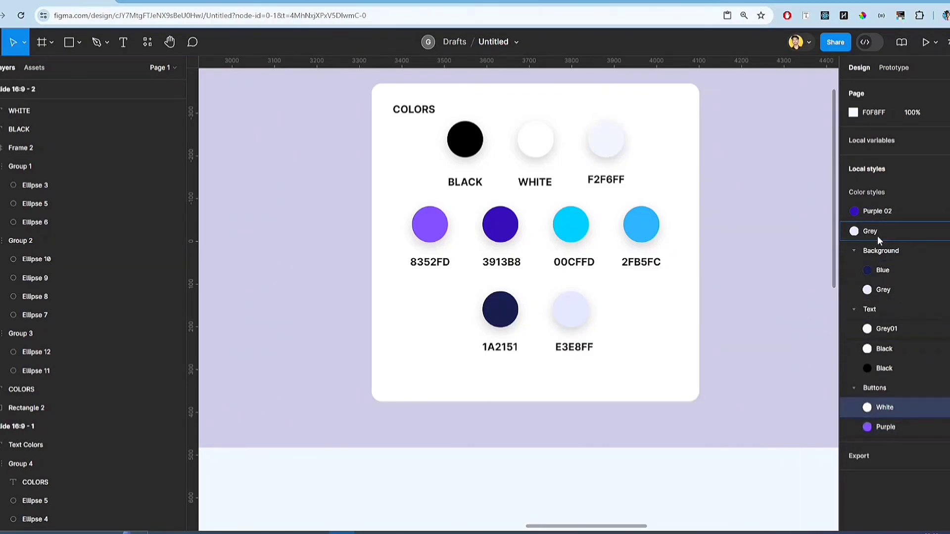
left_click_drag(877, 235, 928, 408)
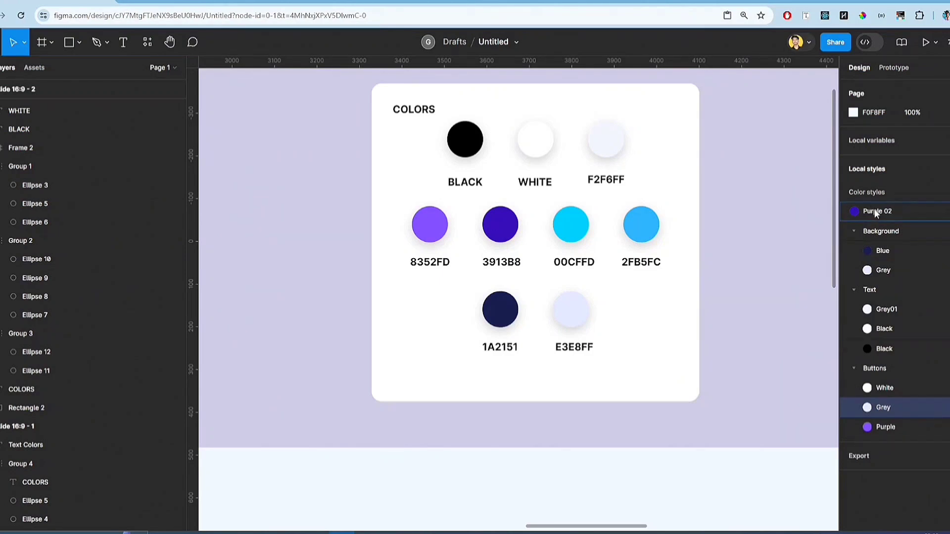
left_click_drag(874, 209, 925, 427)
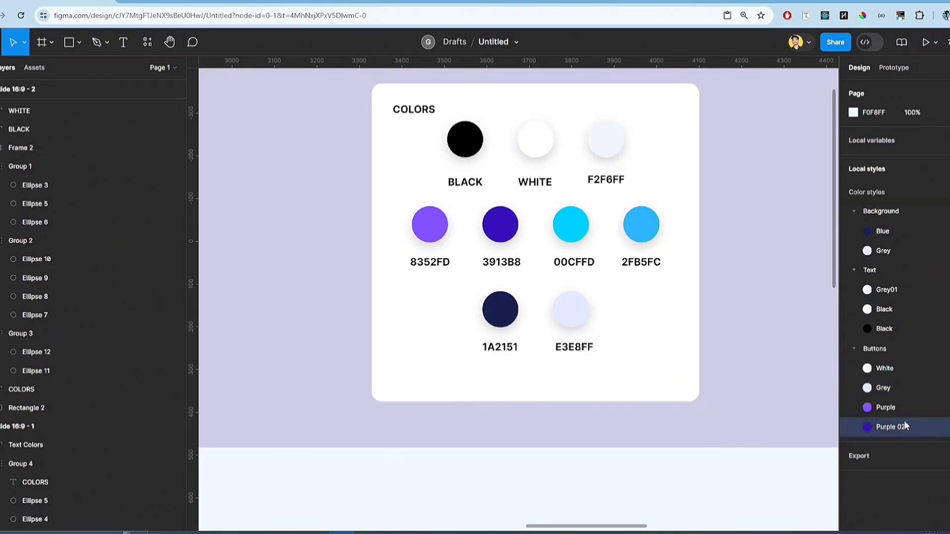
left_click(474, 456)
Draw a rectangle about 372 × 75 below the "Hello Designer, I hope you all are well" text on Slide 16:9 - 5
scroll(481, 446, "down", 4)
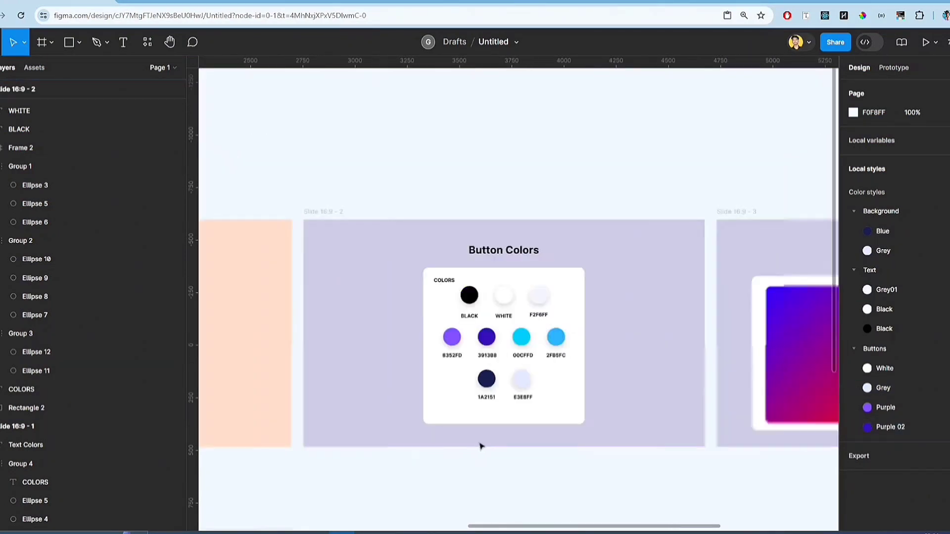
scroll(490, 430, "down", 8)
scroll(475, 299, "left", 5)
scroll(449, 339, "up", 7)
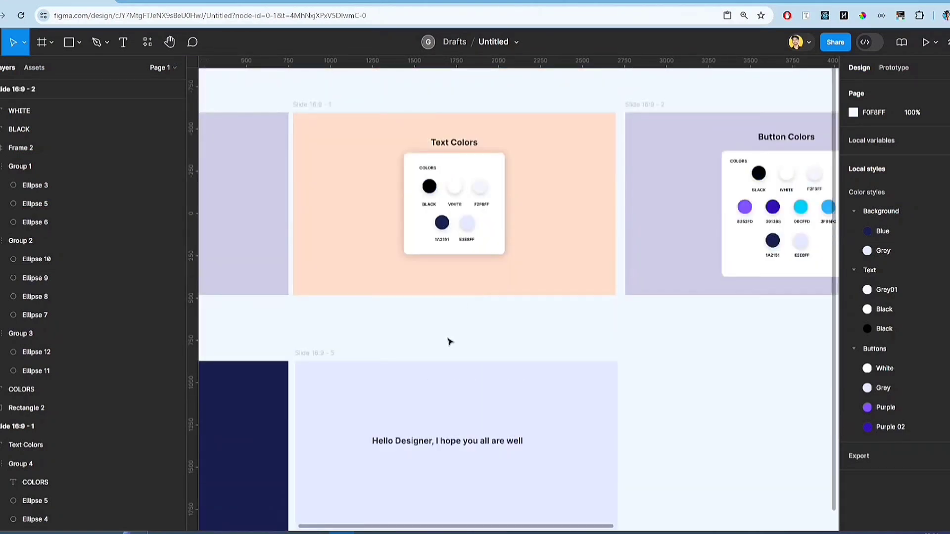
scroll(473, 384, "up", 3)
scroll(403, 289, "down", 5)
scroll(435, 268, "left", 2)
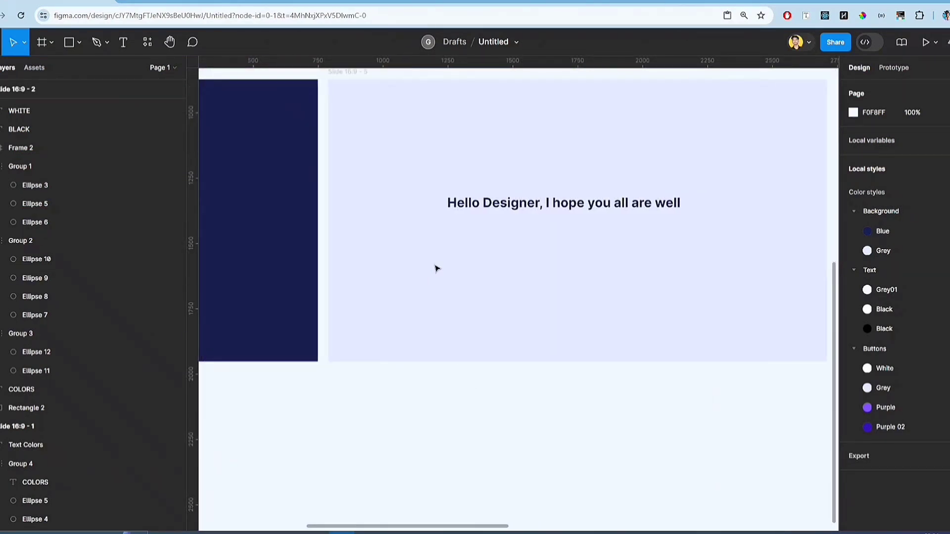
scroll(632, 246, "up", 4)
scroll(600, 234, "up", 2)
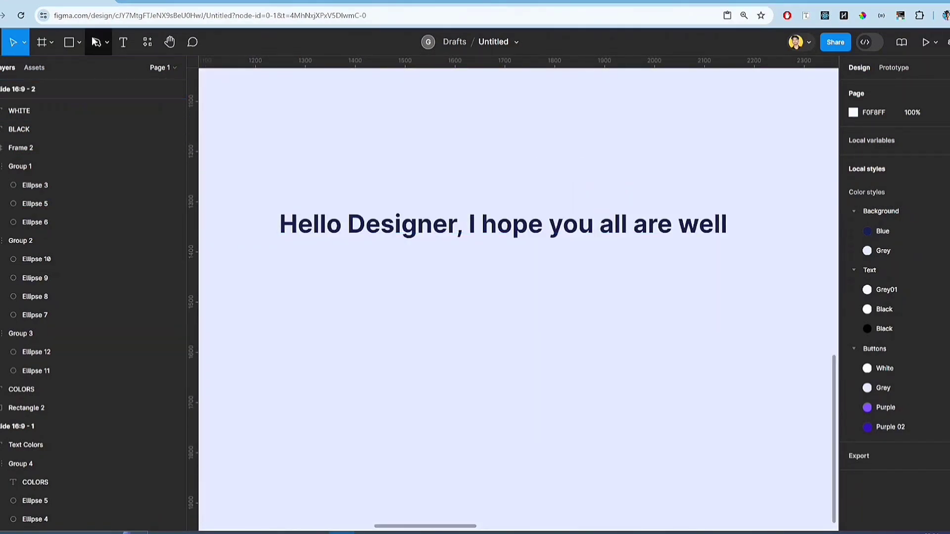
left_click(80, 43)
left_click(57, 74)
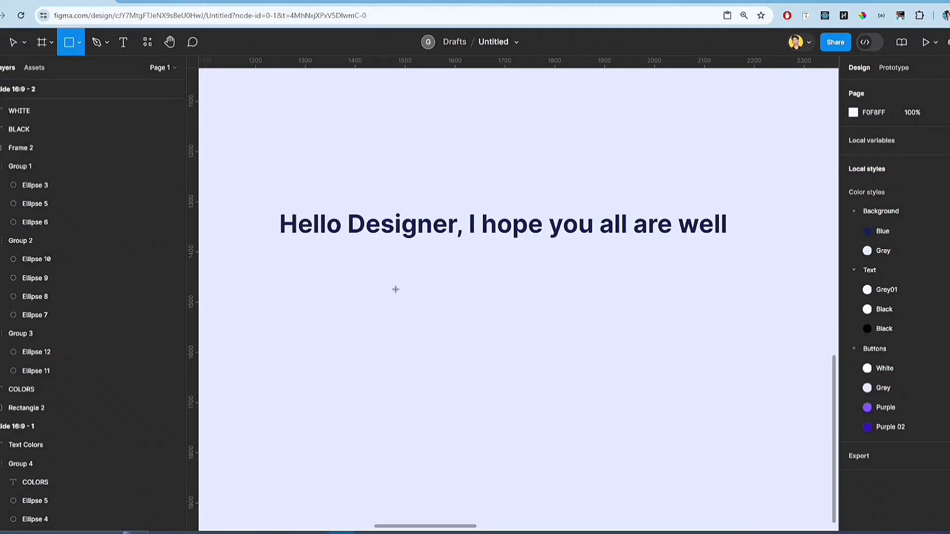
mouse_move(407, 271)
left_mouse_down()
mouse_move(598, 303)
mouse_move(593, 310)
left_mouse_up()
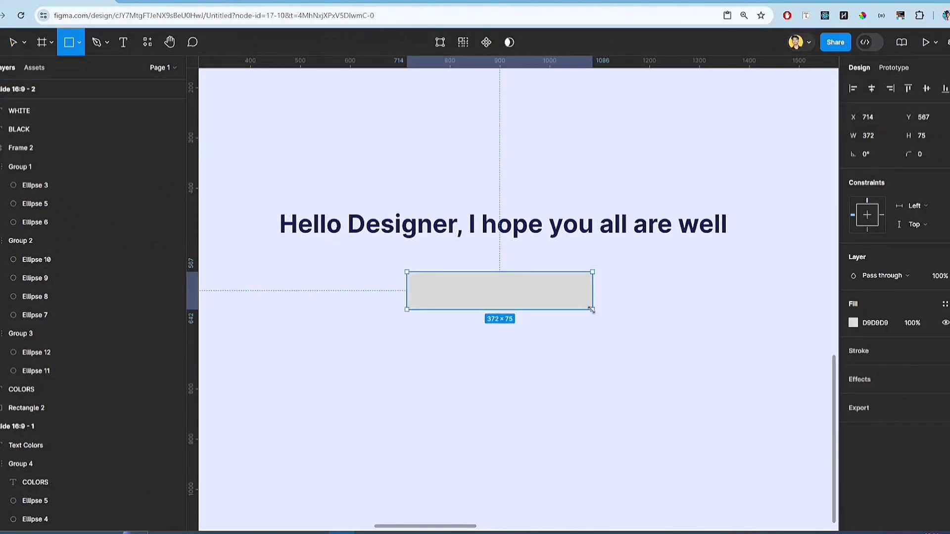
Set the new rectangle's corner radius to 50
left_click(938, 155)
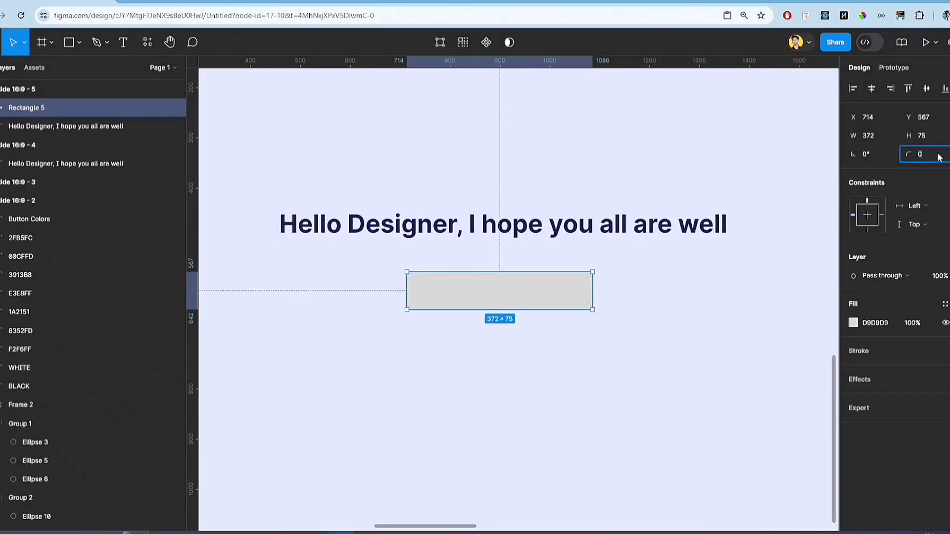
type("50")
key("Return")
left_click(675, 321)
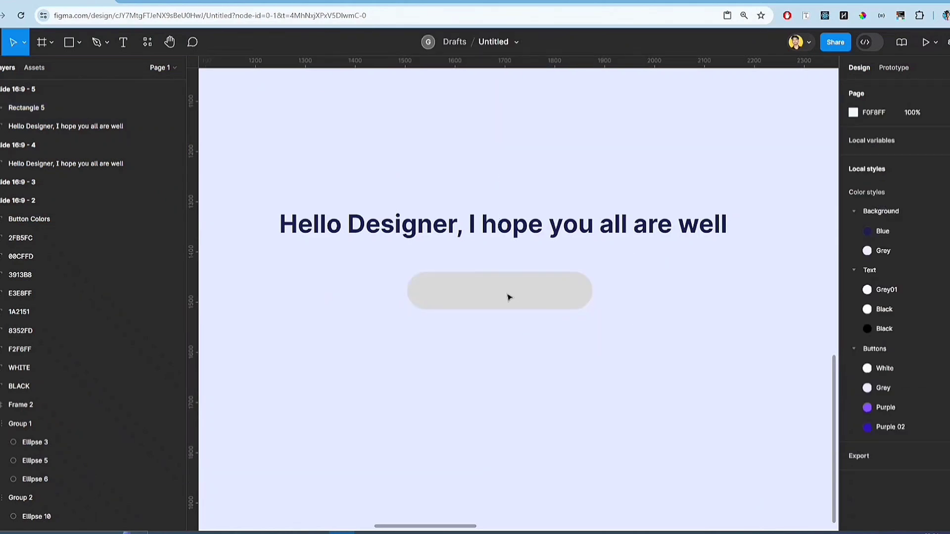
Duplicate the "Hello Designer" text onto the rounded rectangle, bring the copy to the front and open it for editing
left_click(501, 228)
left_click_drag(501, 227, 509, 297, "alt")
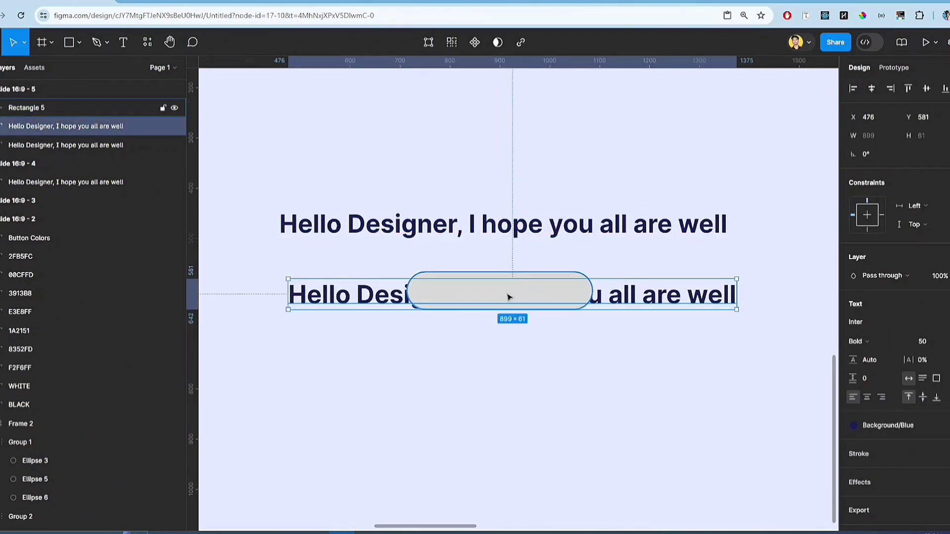
key("ctrl+bracketright")
double_click(508, 296)
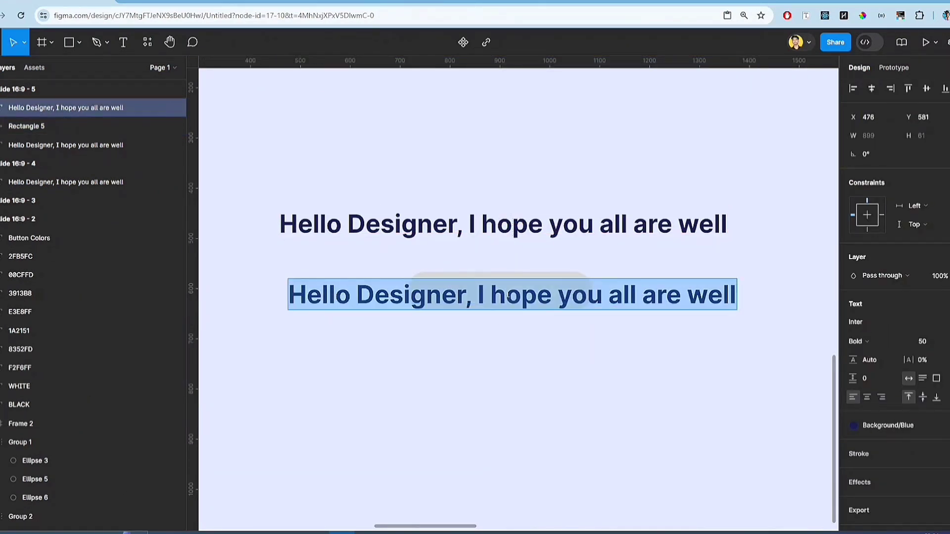
type("Clicke")
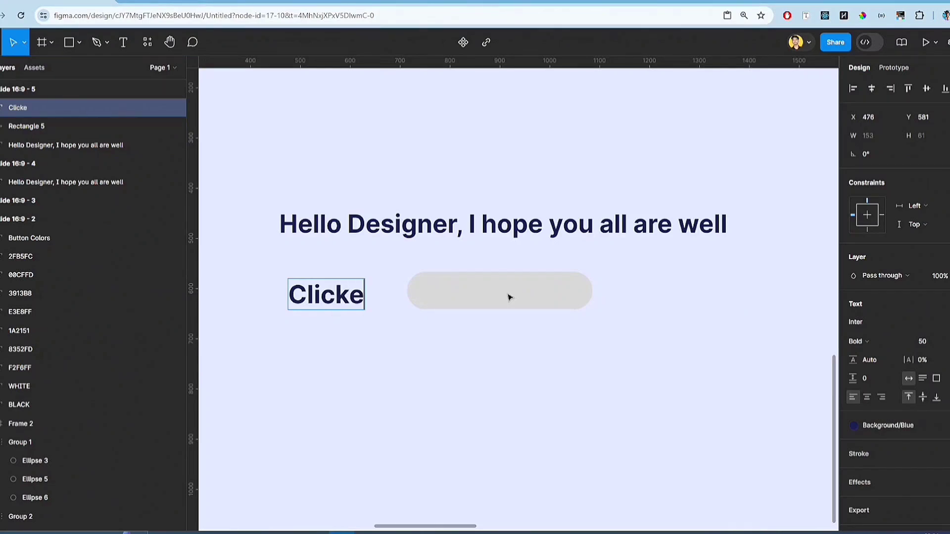
key("BackSpace")
type("Here")
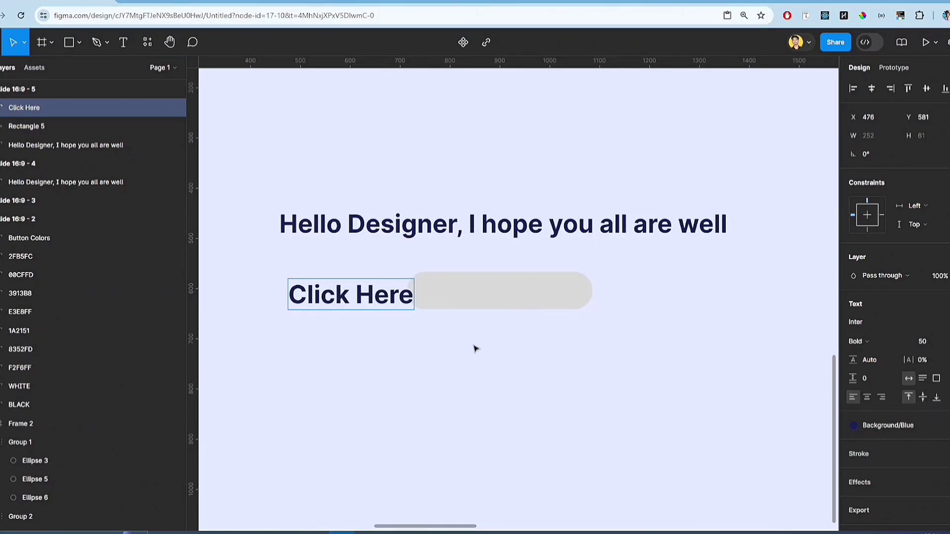
key("BackSpace")
key("BackSpace")
key("BackSpace")
key("BackSpace")
key("BackSpace")
key("BackSpace")
key("BackSpace")
key("BackSpace")
key("BackSpace")
key("BackSpace")
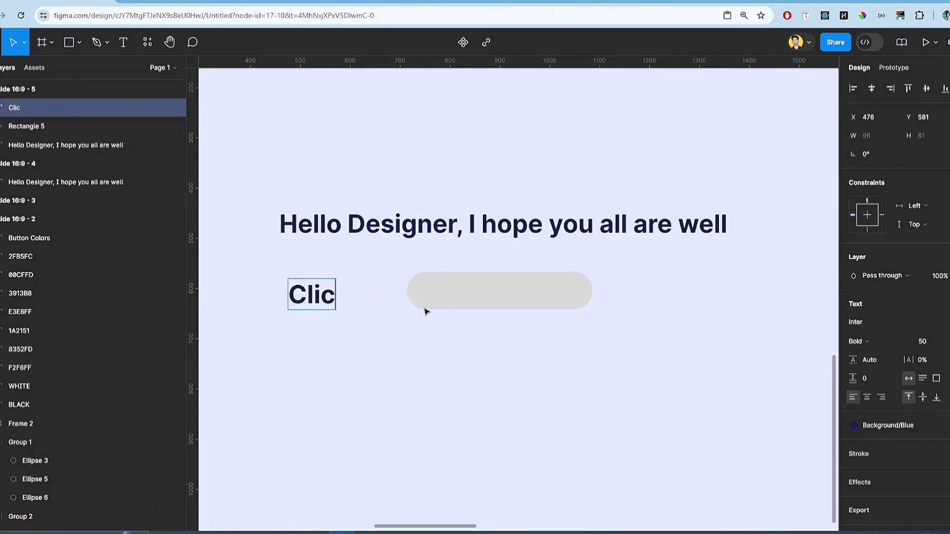
Enter "Subscribe Now" as the wording of the duplicated text over the rounded rectangle
type("Sub")
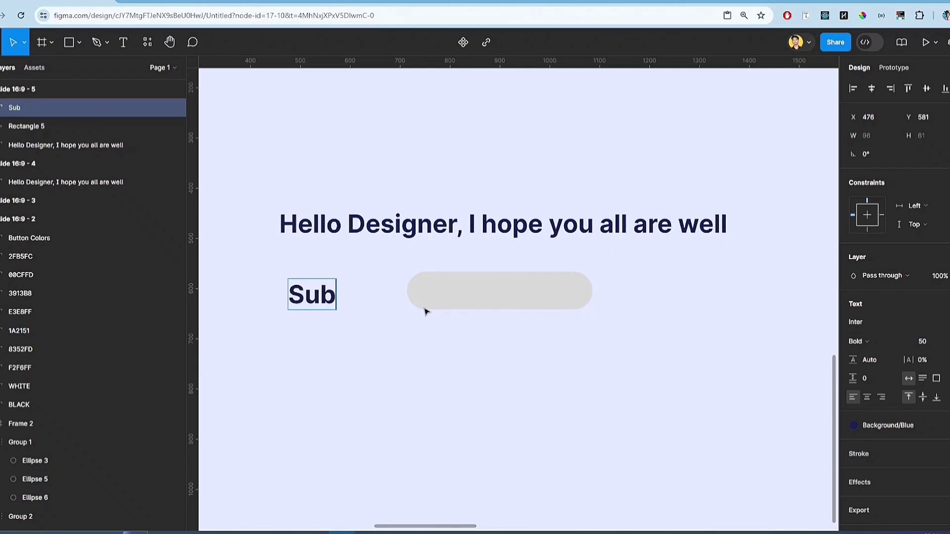
type("sccr")
key("BackSpace")
key("BackSpace")
type("r")
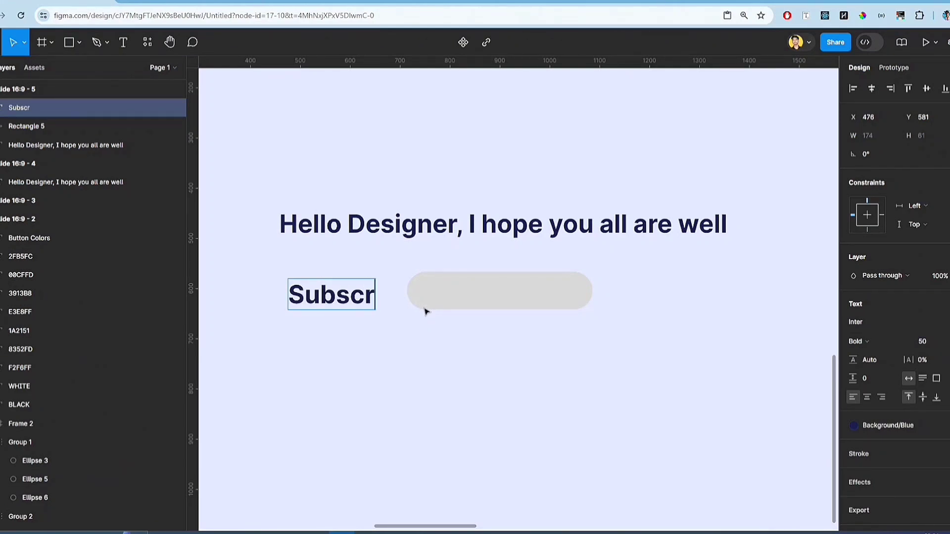
type("ieb")
key("BackSpace")
key("BackSpace")
type("be Now")
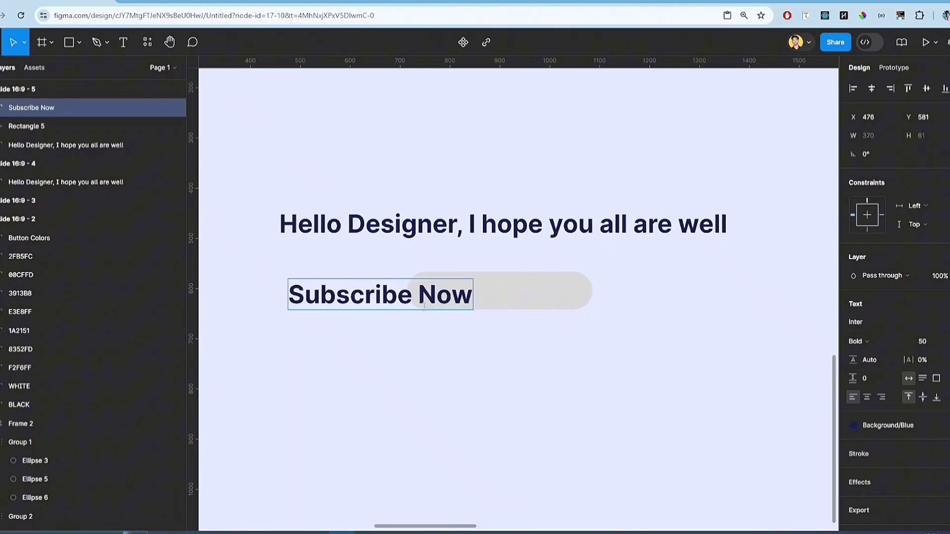
key("Escape")
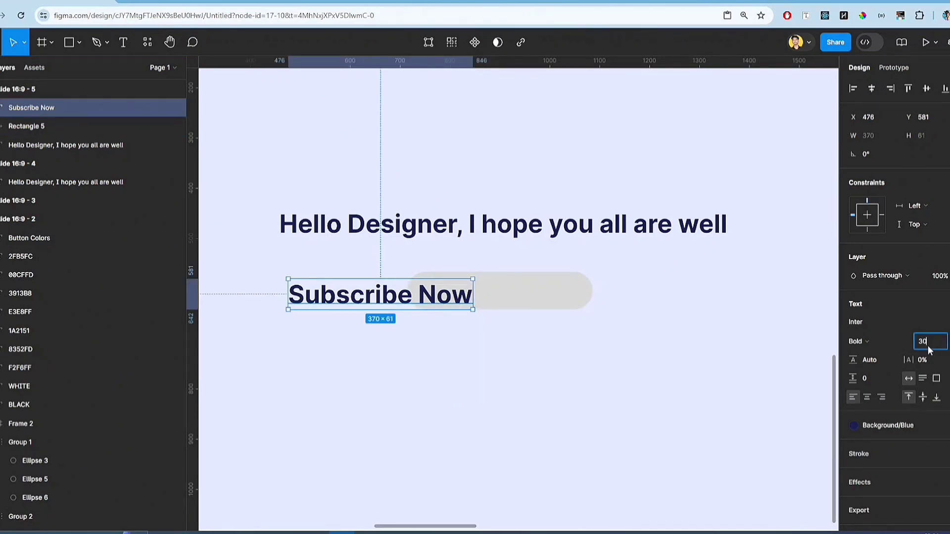
Set the "Subscribe Now" text's font size to 30 and center it on the rounded rectangle
key("Return")
left_click_drag(379, 290, 498, 296)
left_click(491, 333)
left_click(503, 298)
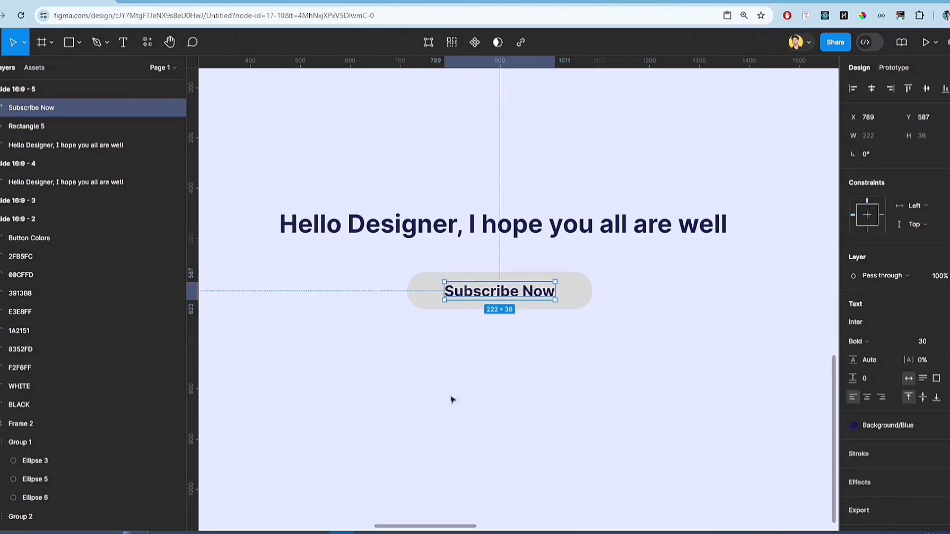
left_click(450, 398)
Open the library color styles for the fill of the rounded rectangle behind "Subscribe Now"
left_click(430, 306)
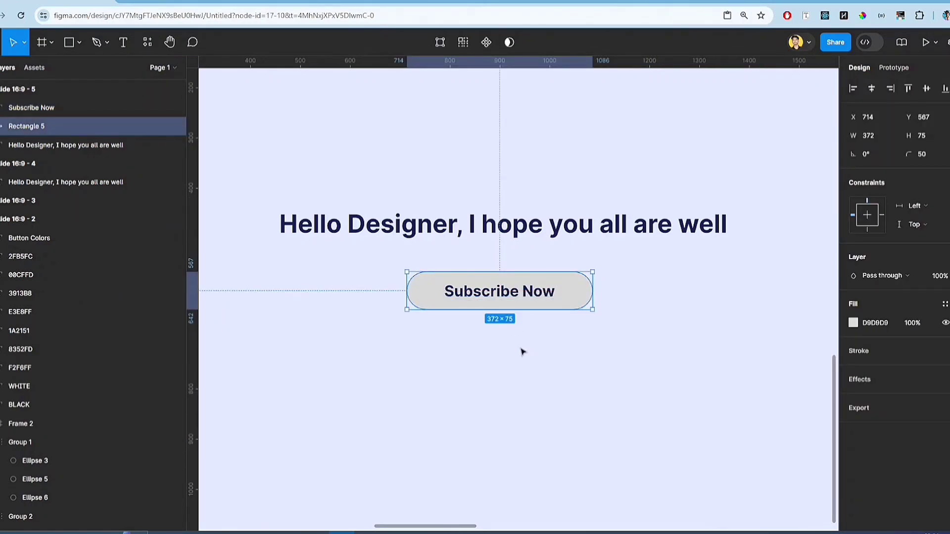
left_click(855, 323)
left_click(764, 196)
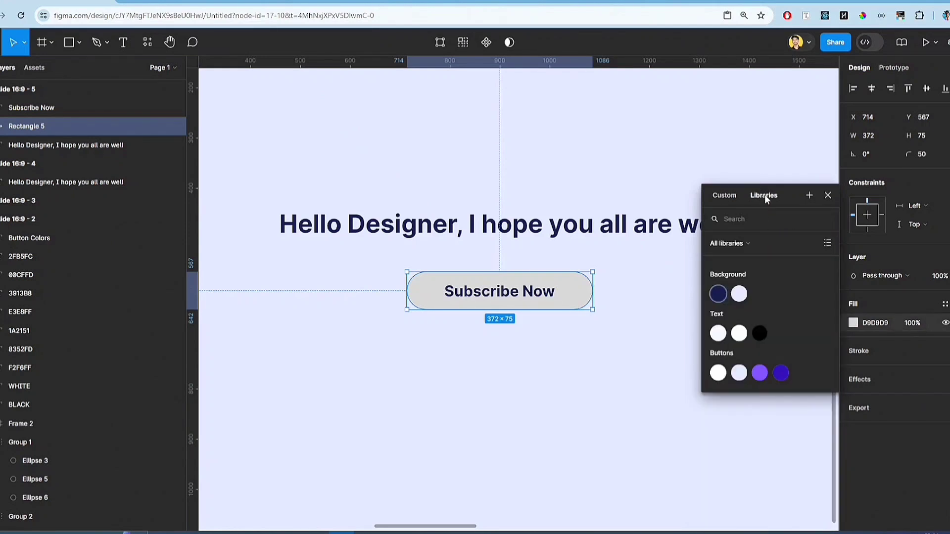